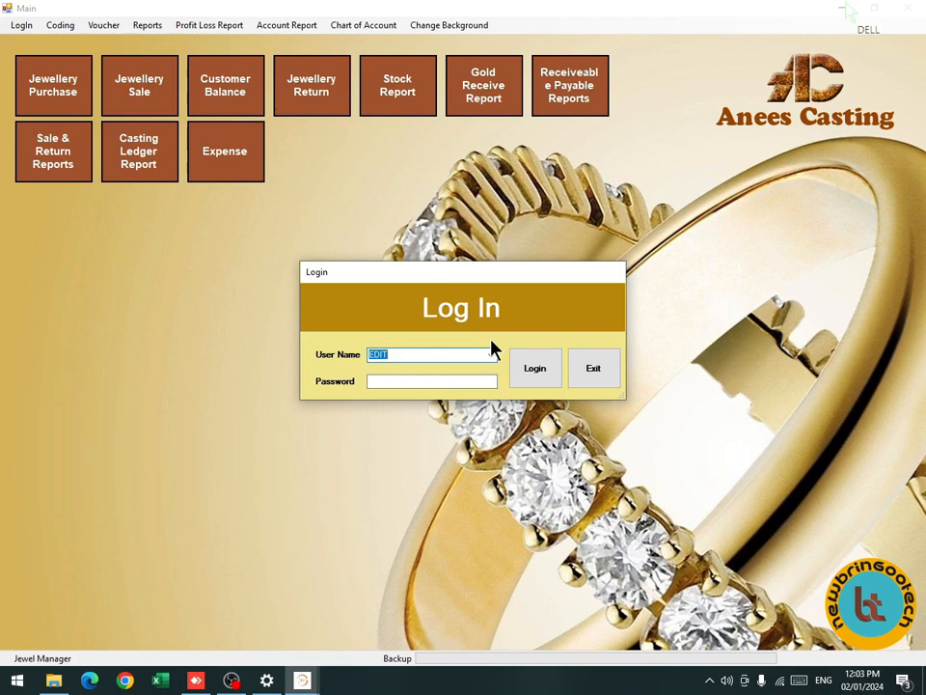
Log in with the suggested user name and the account password.
{"action": "key", "text": "Down"}
{"action": "key", "text": "Tab"}
{"action": "type", "text": "12"}
{"action": "key", "text": "Return"}
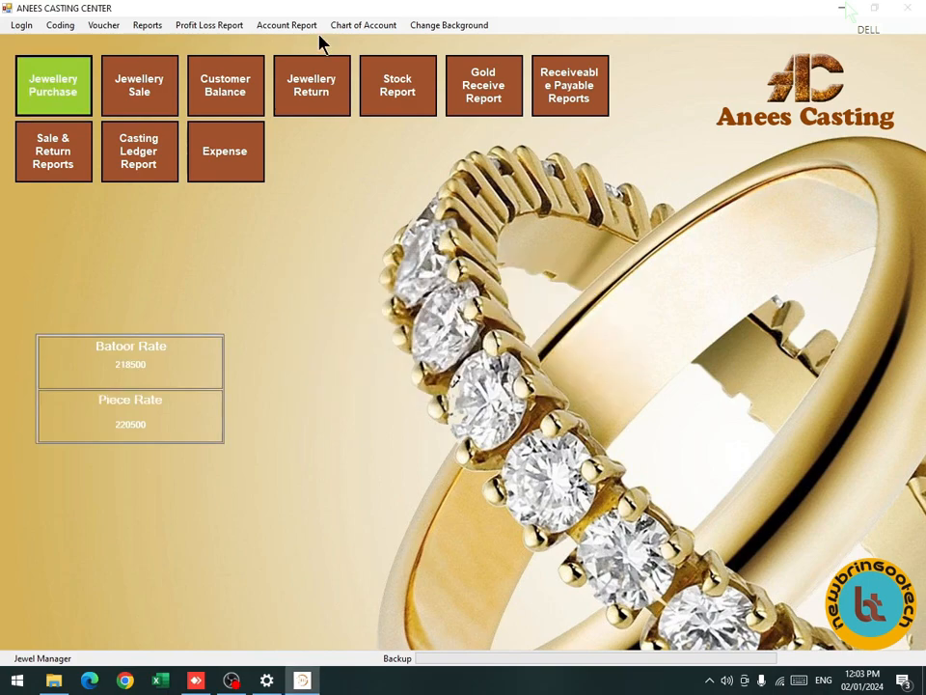
Check the gold rates under Coding > GoldRate, then close that window.
{"action": "left_click", "coordinate": [65, 27]}
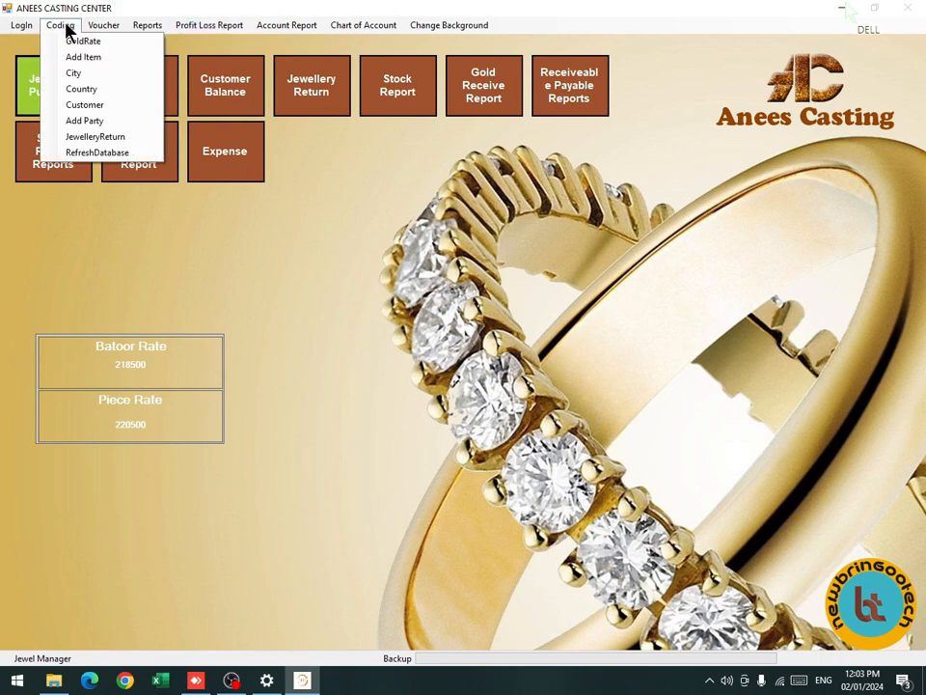
{"action": "left_click", "coordinate": [107, 44]}
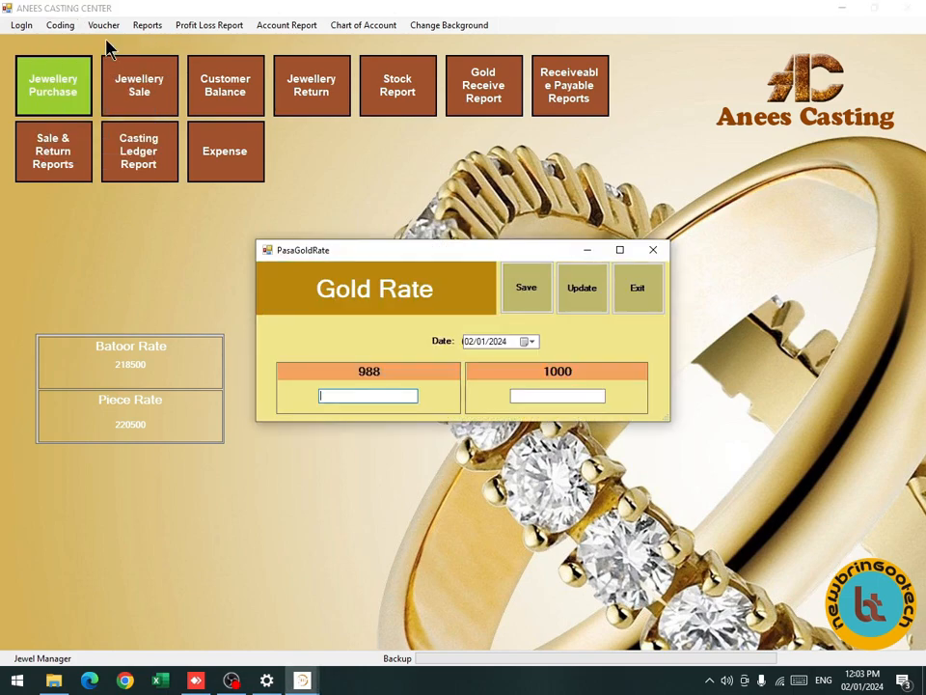
{"action": "left_click", "coordinate": [635, 302]}
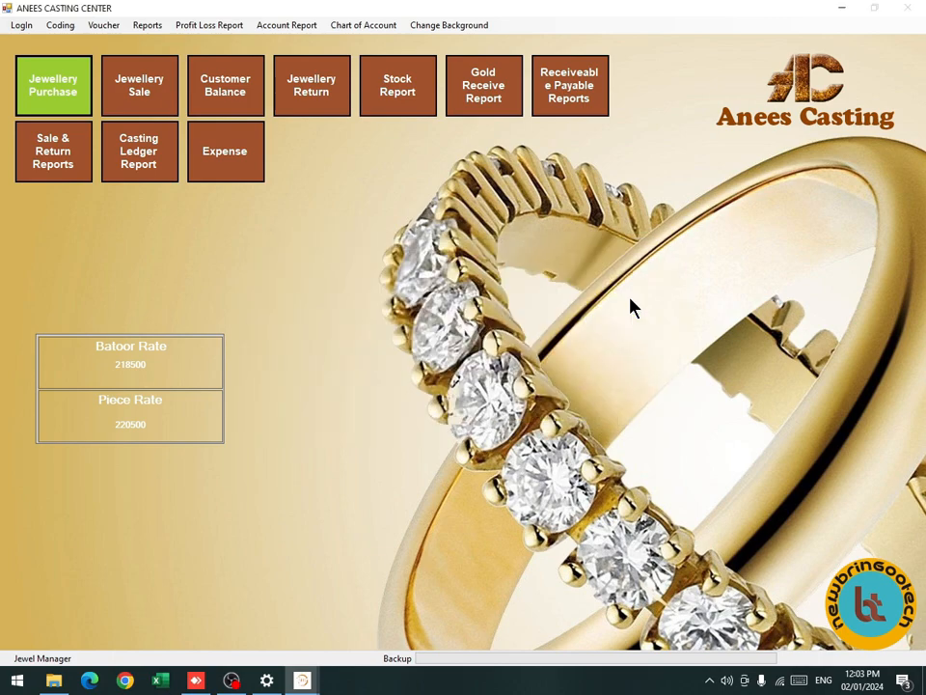
{"action": "left_click", "coordinate": [76, 26]}
{"action": "left_click", "coordinate": [95, 58]}
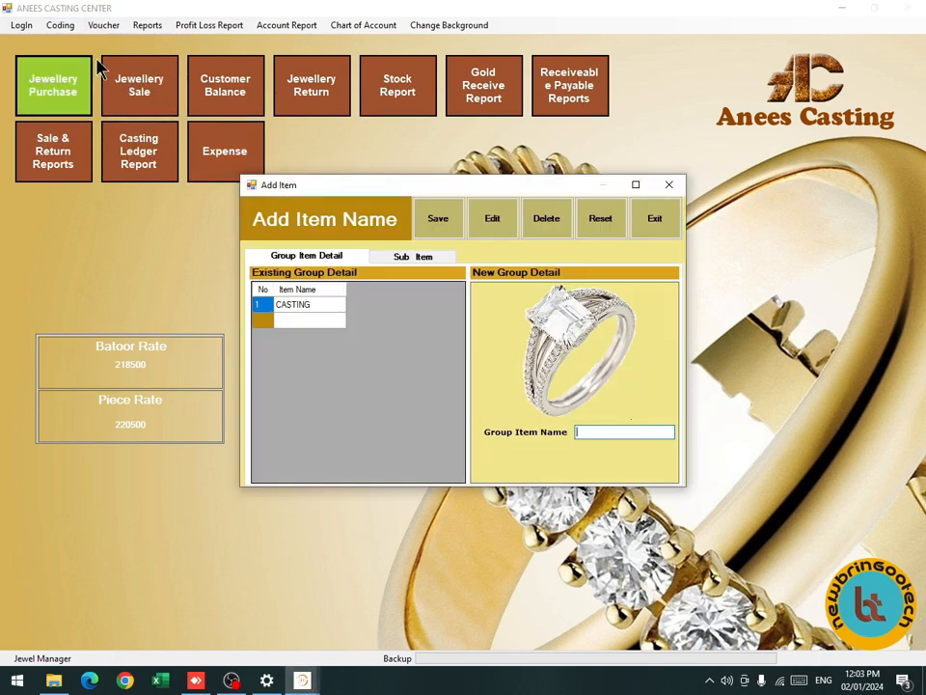
{"action": "left_click", "coordinate": [299, 307]}
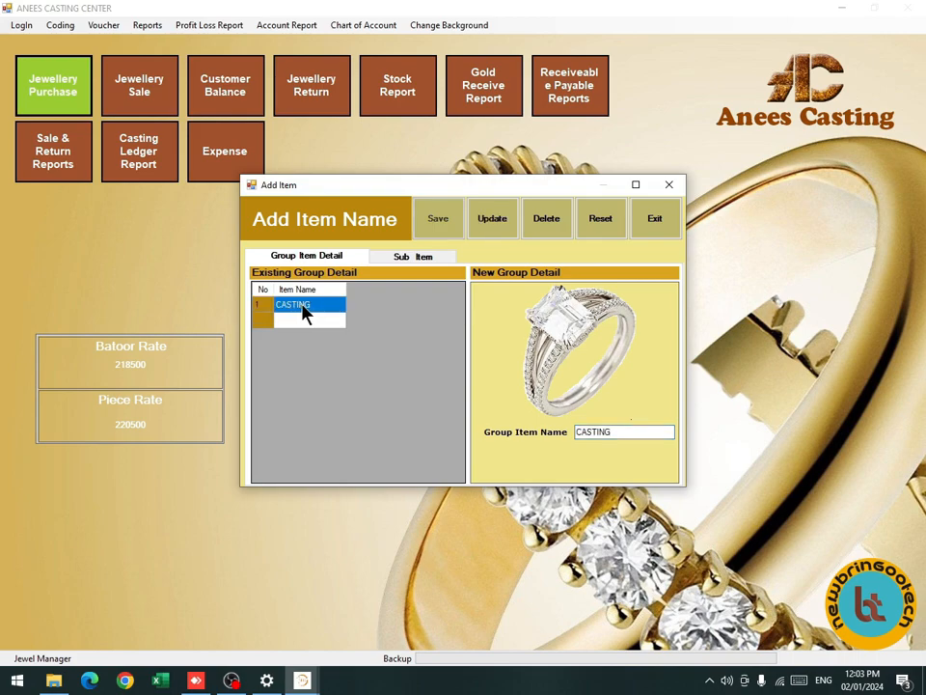
{"action": "left_click", "coordinate": [404, 259]}
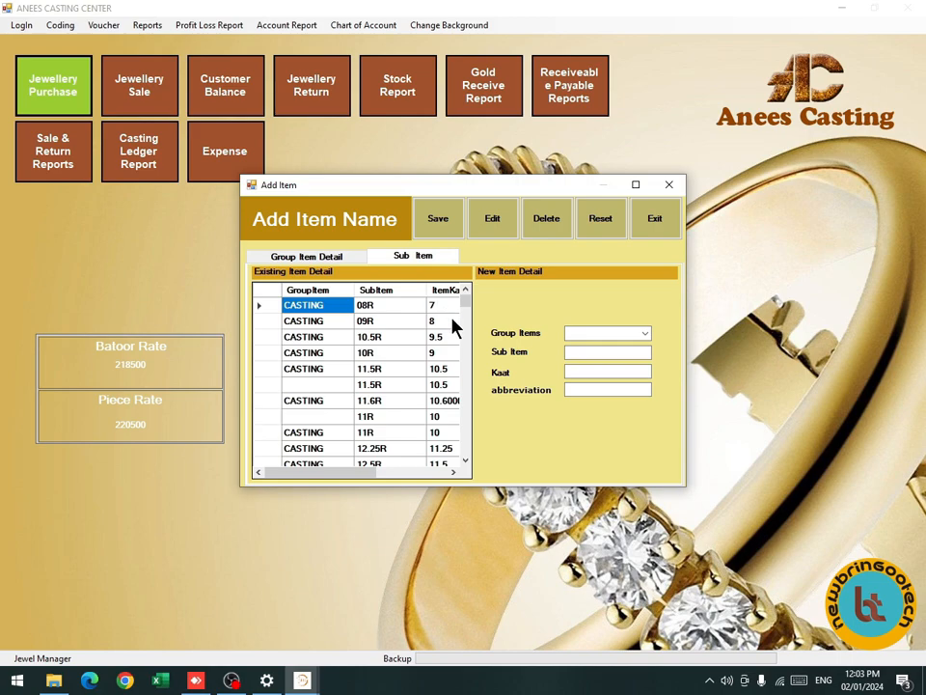
{"action": "left_click", "coordinate": [379, 310]}
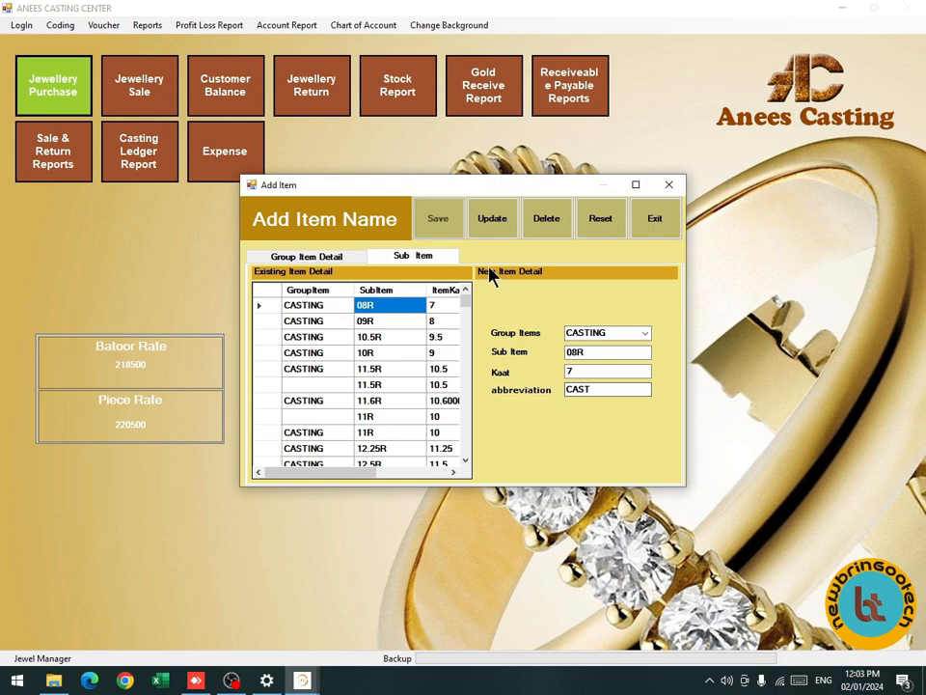
{"action": "left_click", "coordinate": [656, 238]}
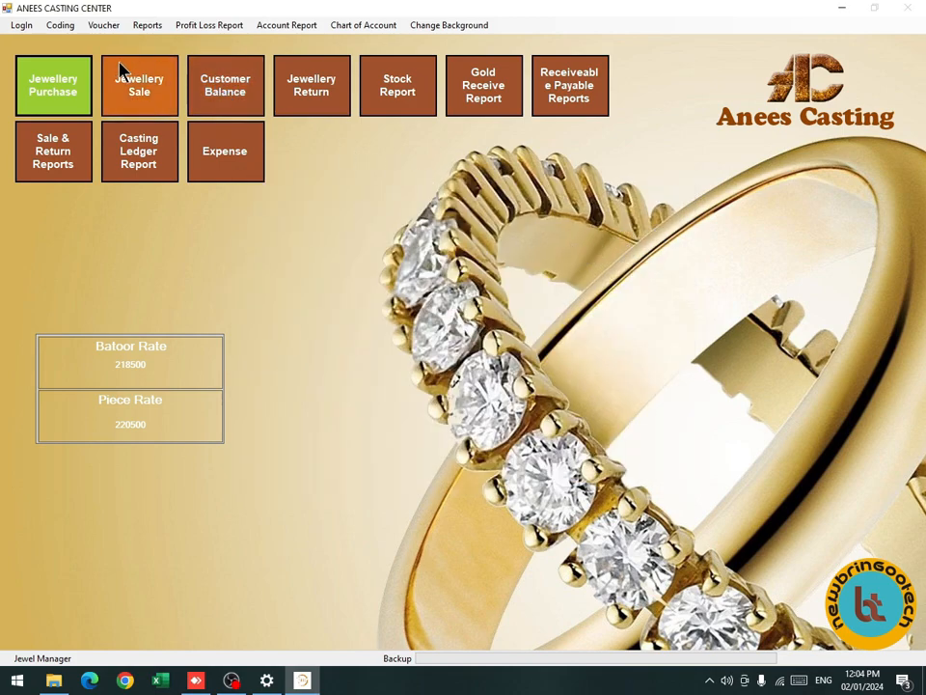
Start a jewellery purchase bill with ANEES CASTING chosen as the existing party.
{"action": "left_click", "coordinate": [70, 94]}
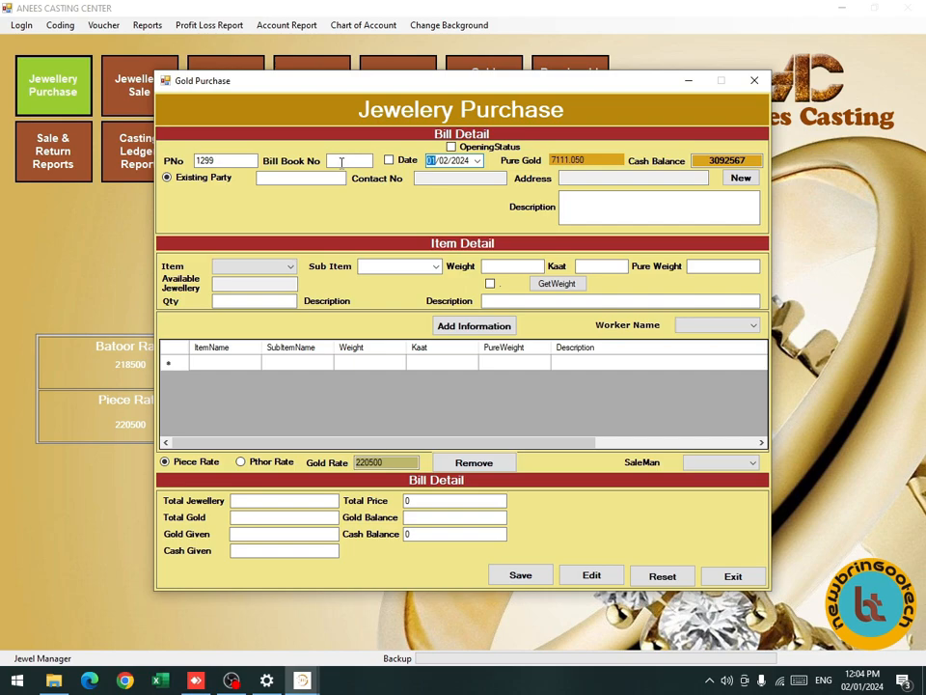
{"action": "left_click", "coordinate": [342, 162]}
{"action": "key", "text": "Return"}
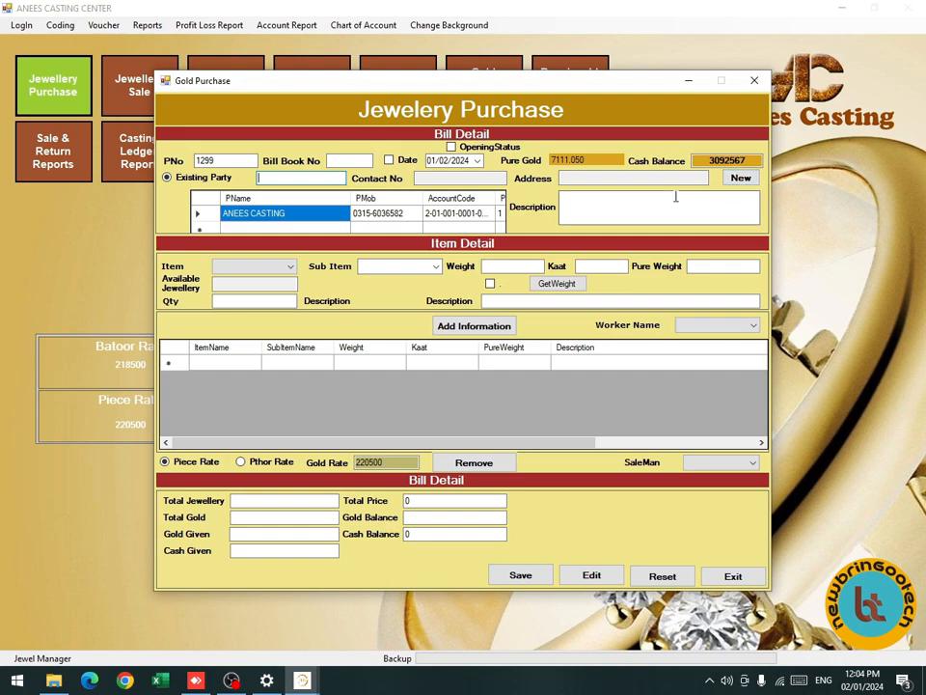
{"action": "left_click", "coordinate": [290, 222]}
{"action": "double_click", "coordinate": [288, 216]}
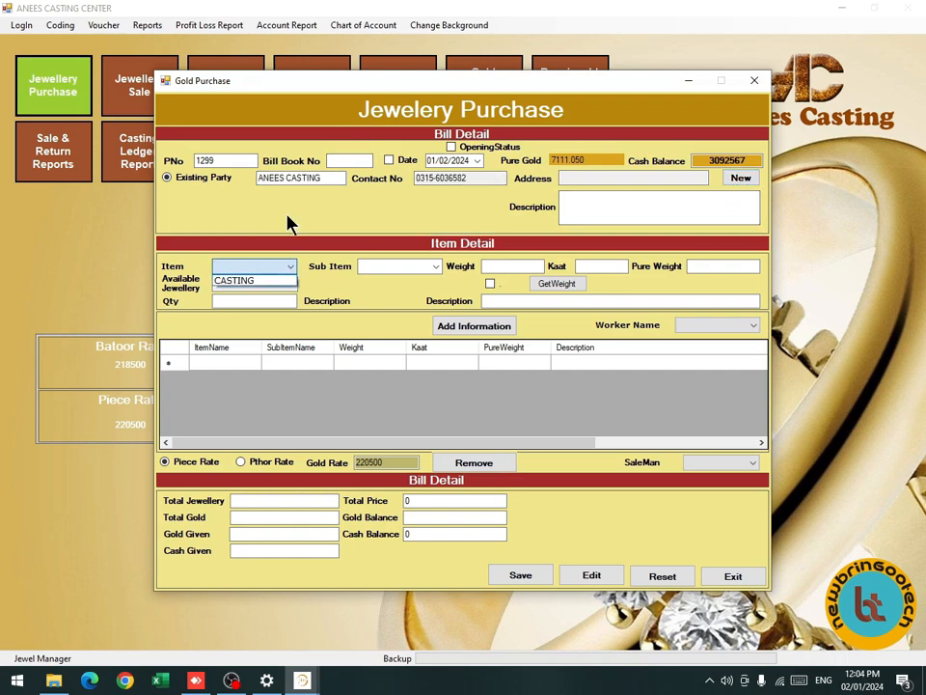
{"action": "left_click", "coordinate": [286, 266]}
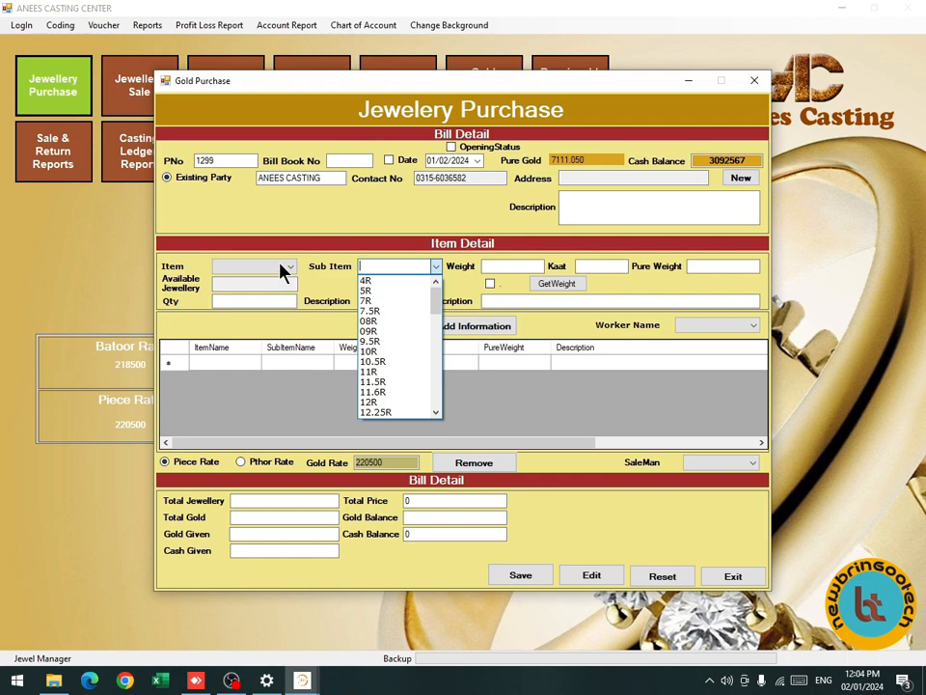
{"action": "left_click", "coordinate": [280, 270]}
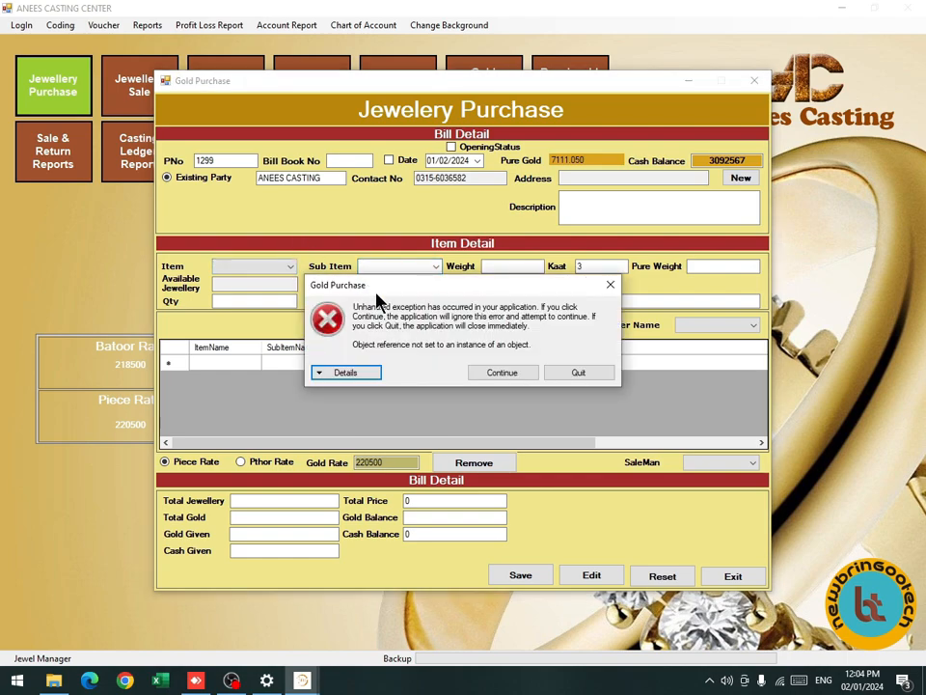
Dismiss the error and choose item CASTING with sub item 11R.
{"action": "left_click", "coordinate": [501, 372]}
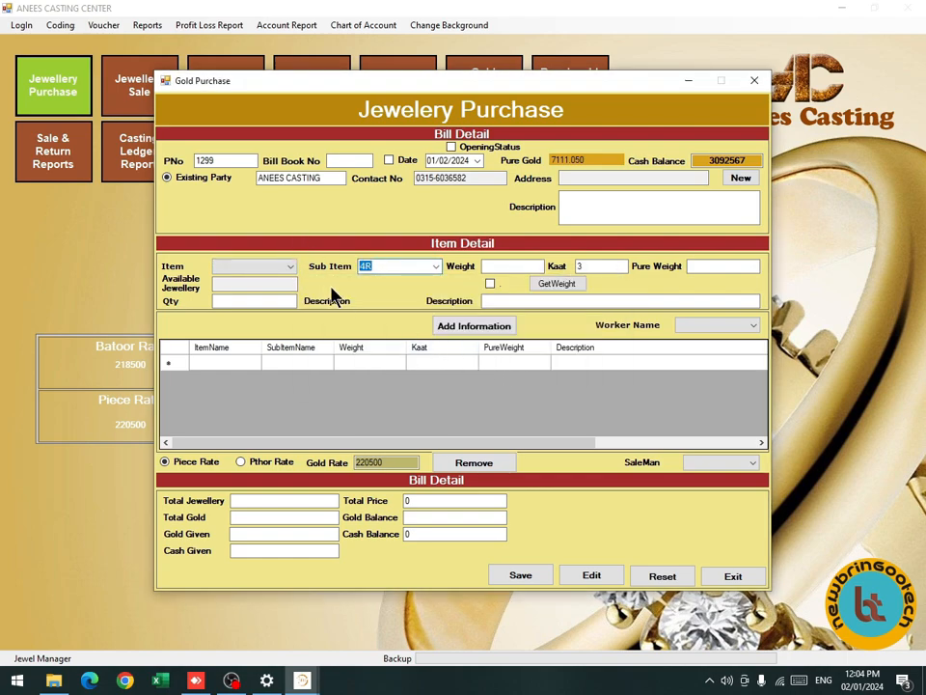
{"action": "left_click", "coordinate": [286, 268]}
{"action": "left_click", "coordinate": [283, 279]}
{"action": "left_click", "coordinate": [437, 269]}
{"action": "scroll", "coordinate": [403, 307], "scroll_direction": "down", "scroll_amount": 3}
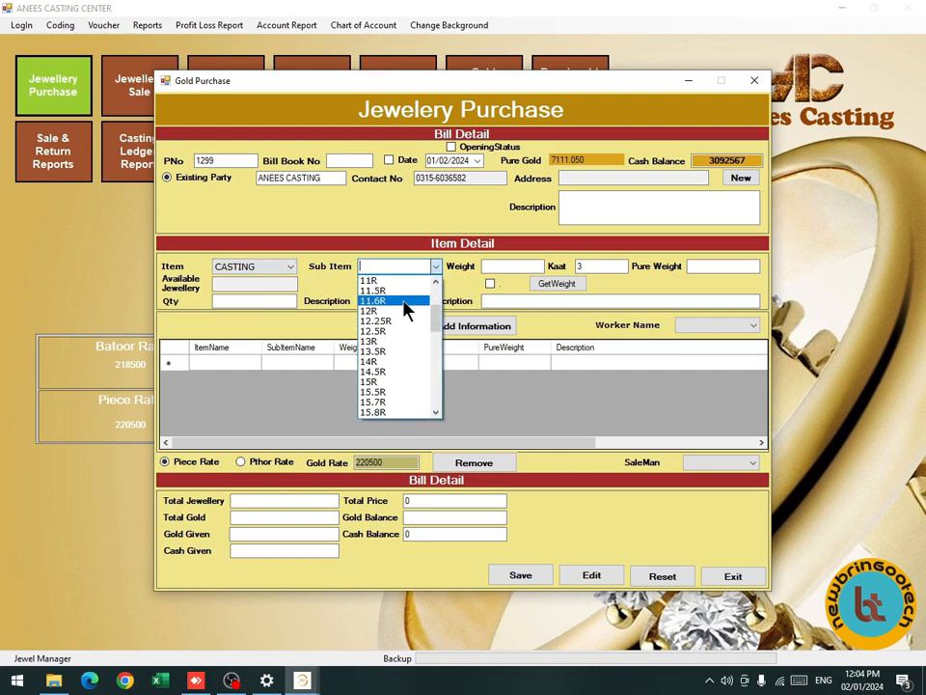
{"action": "left_click", "coordinate": [374, 280]}
Enter weight 121 at kaat 10, add the line, and close the purchase form.
{"action": "left_click", "coordinate": [508, 265]}
{"action": "type", "text": "121"}
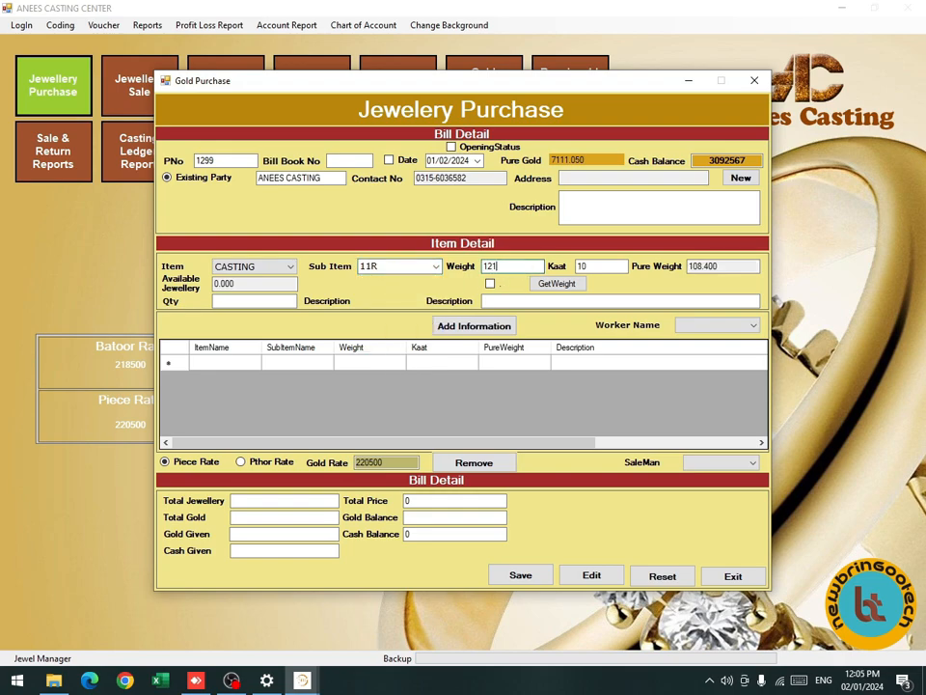
{"action": "double_click", "coordinate": [709, 270]}
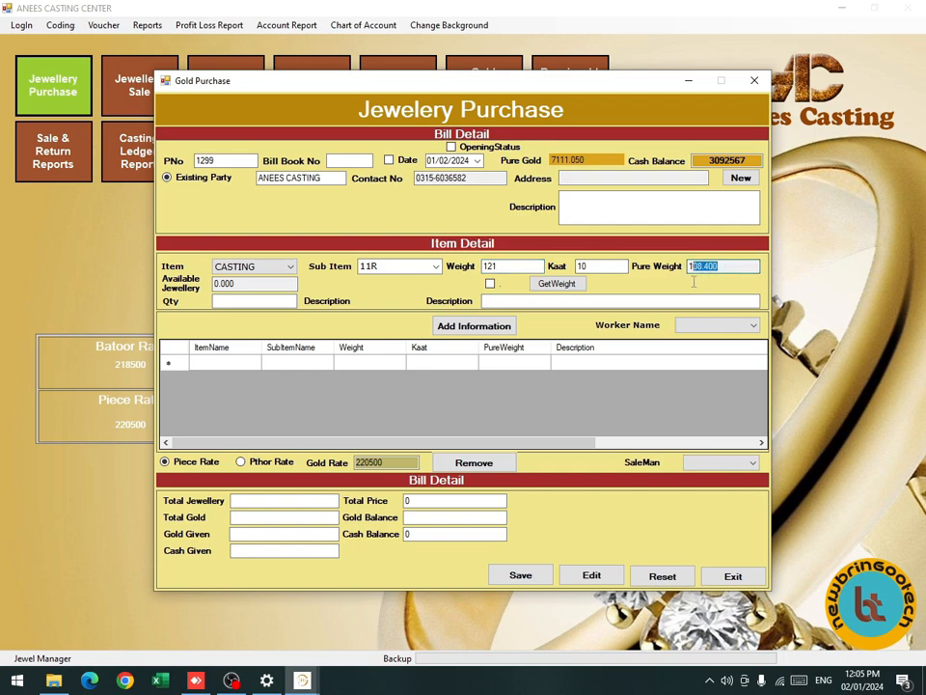
{"action": "double_click", "coordinate": [589, 266]}
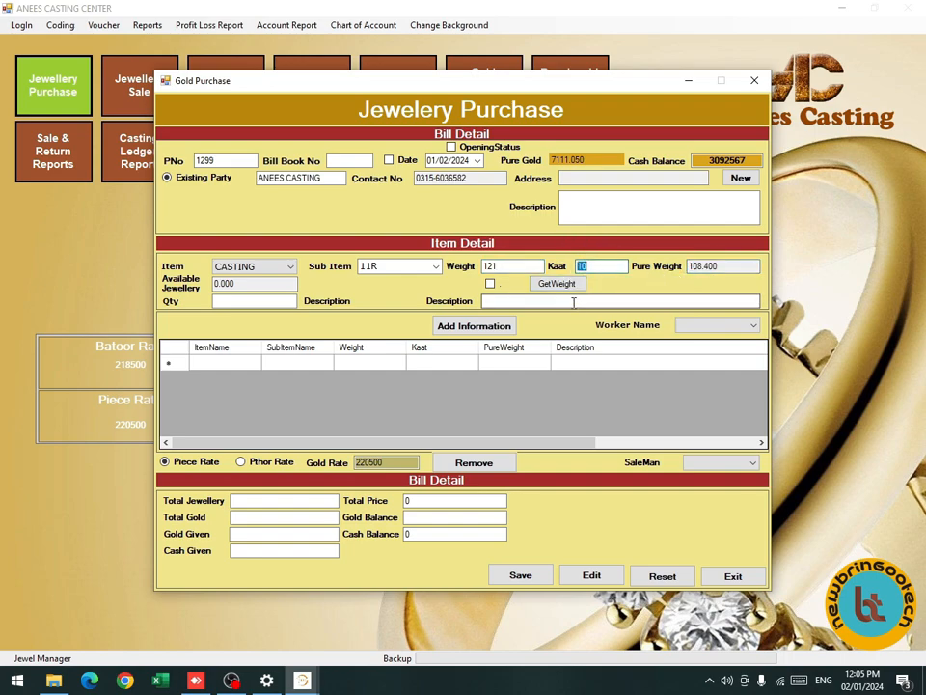
{"action": "key", "text": "Tab"}
{"action": "key", "text": "Return"}
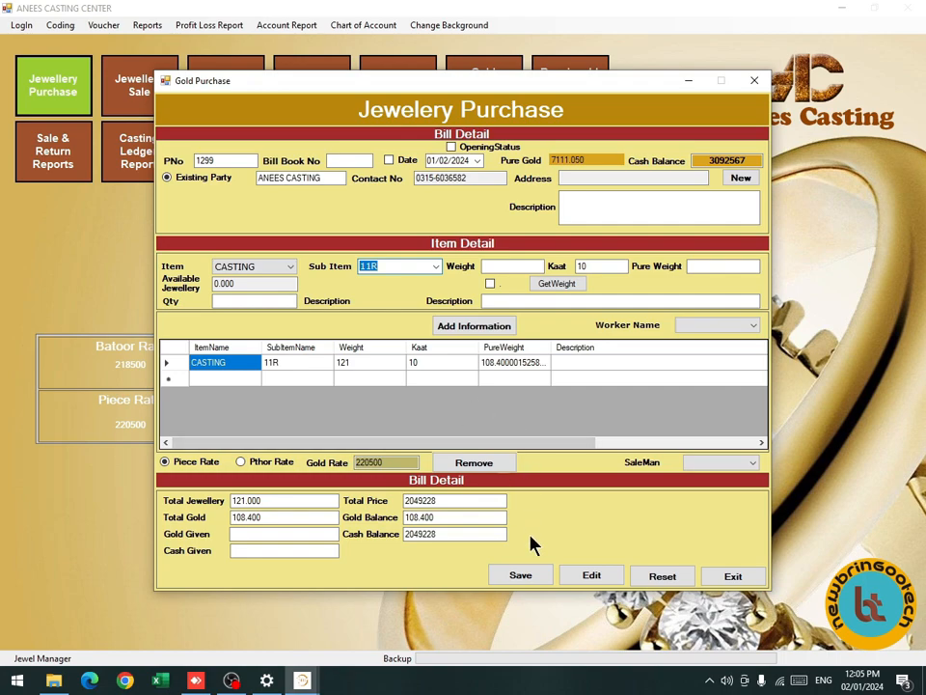
{"action": "left_click", "coordinate": [719, 579]}
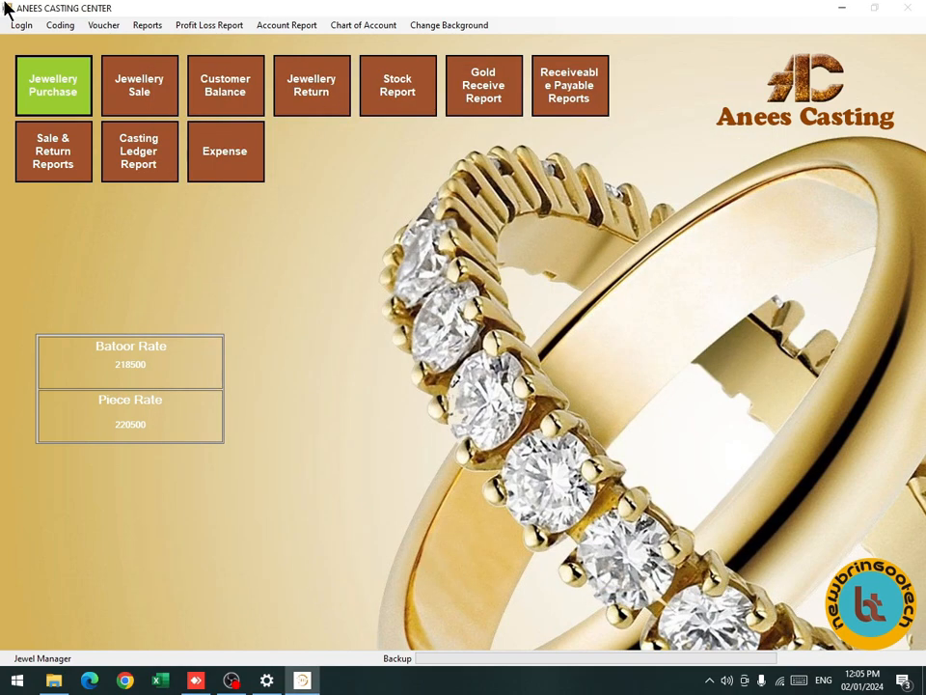
Open a new Jewellery Sale and select the existing customer from the list.
{"action": "left_click", "coordinate": [138, 82]}
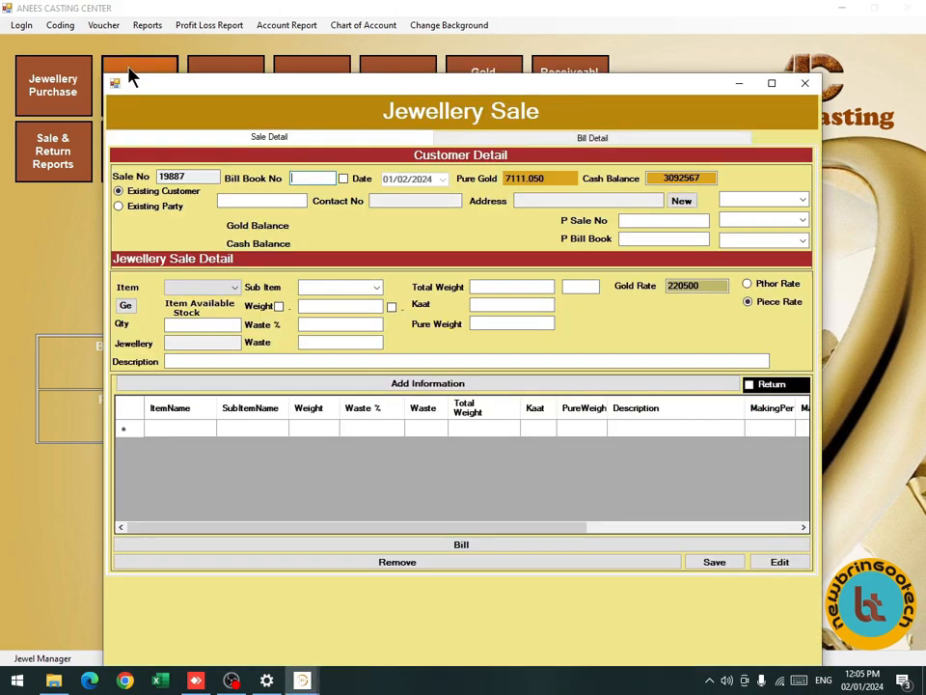
{"action": "left_click", "coordinate": [318, 179]}
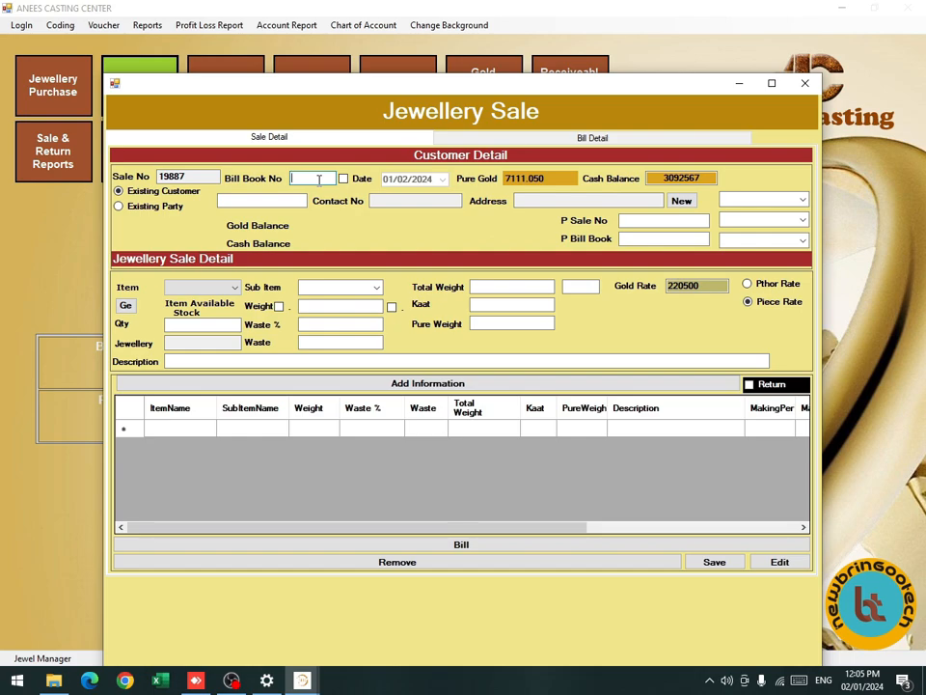
{"action": "key", "text": "Return"}
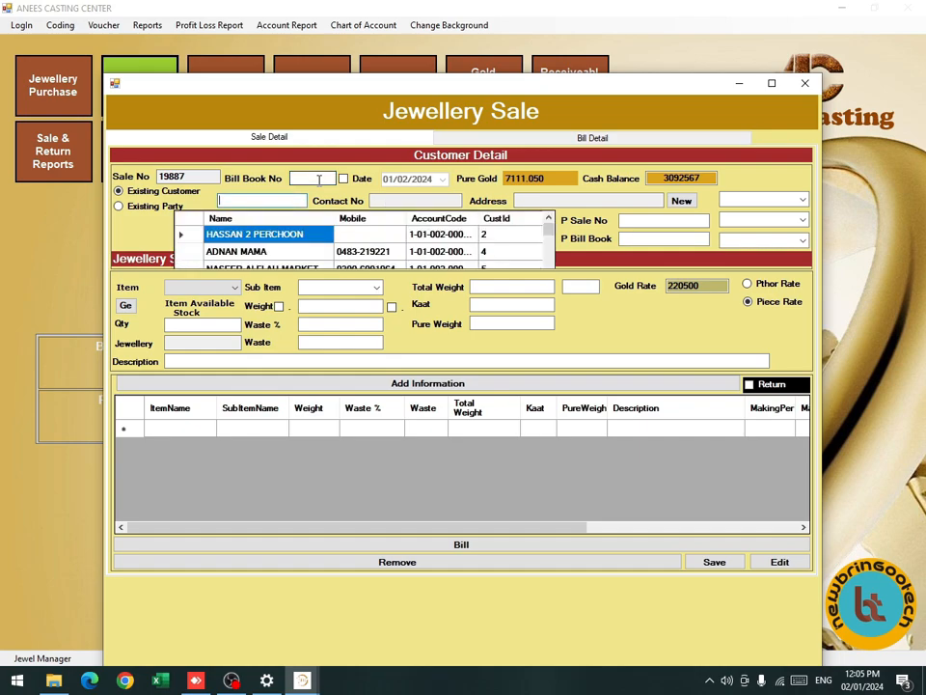
{"action": "scroll", "coordinate": [293, 235], "scroll_direction": "down", "scroll_amount": 10}
{"action": "scroll", "coordinate": [292, 238], "scroll_direction": "down", "scroll_amount": 18}
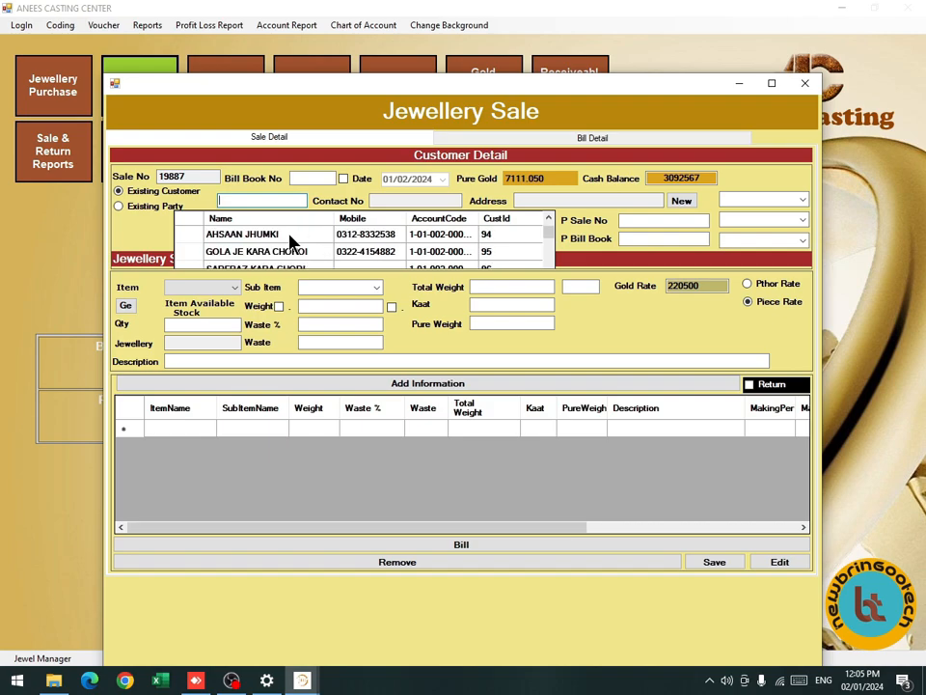
{"action": "scroll", "coordinate": [293, 242], "scroll_direction": "up", "scroll_amount": 5}
{"action": "left_click", "coordinate": [273, 237]}
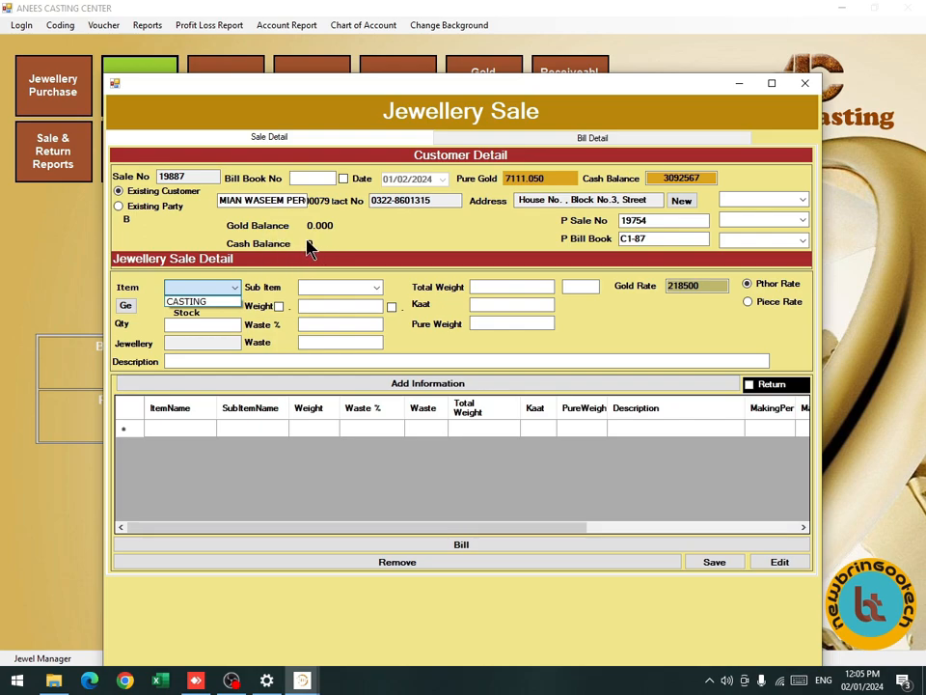
Choose item CASTING and sub item 16R for the sale line.
{"action": "left_click", "coordinate": [229, 290]}
{"action": "left_click", "coordinate": [228, 289]}
{"action": "key", "text": "Return"}
{"action": "type", "text": "16R"}
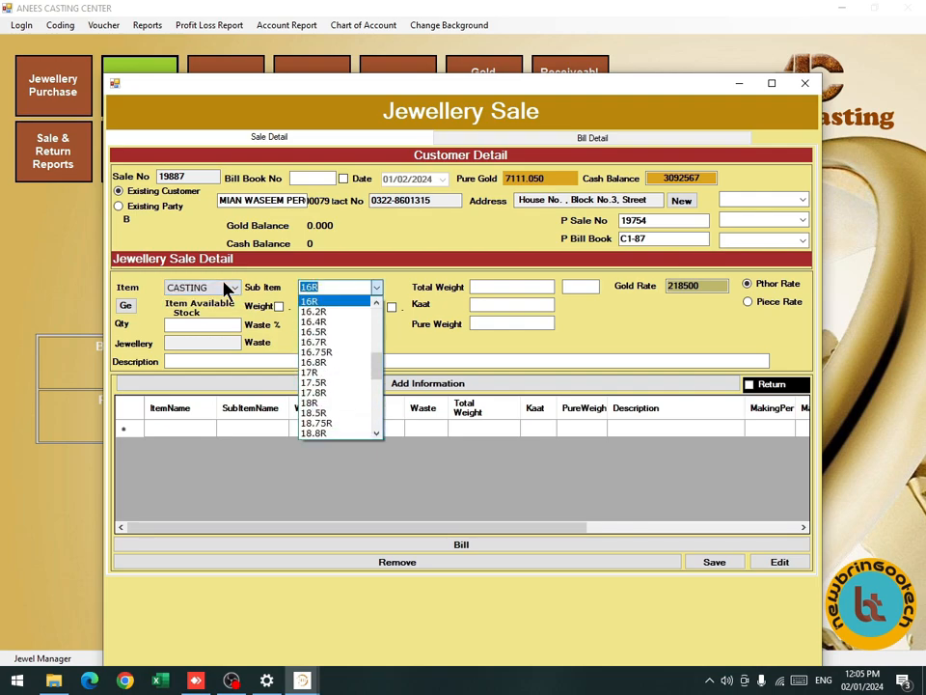
{"action": "key", "text": "Return"}
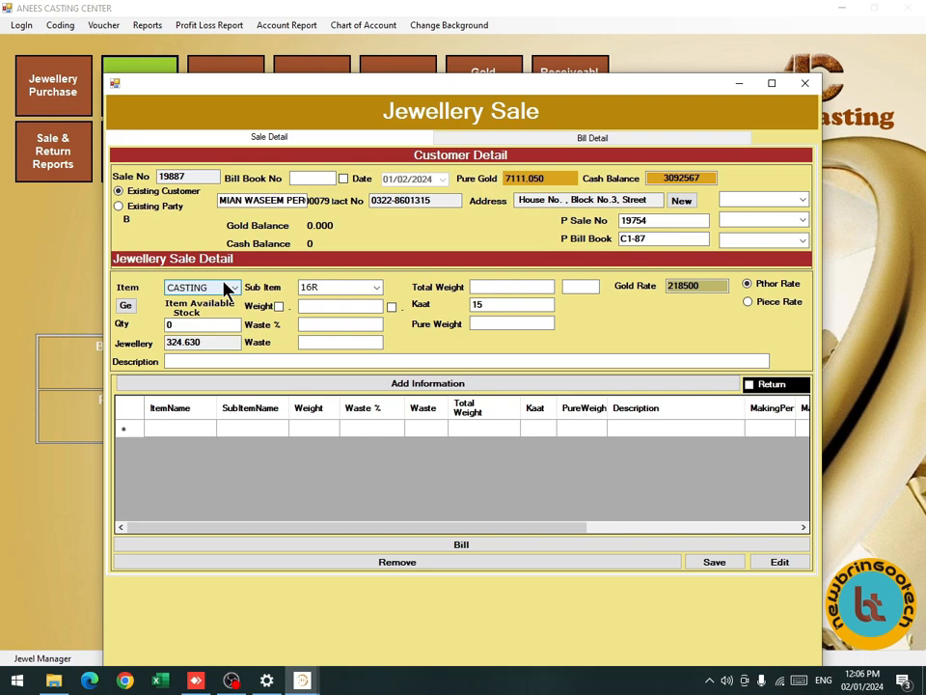
Enter weight 125, waste 0.13% and kaat 15, and add the line (pure 106.84).
{"action": "key", "text": "Tab"}
{"action": "key", "text": "Tab"}
{"action": "key", "text": "space"}
{"action": "key", "text": "space"}
{"action": "key", "text": "shift+Tab"}
{"action": "type", "text": "125"}
{"action": "key", "text": "Tab"}
{"action": "type", "text": "0.13"}
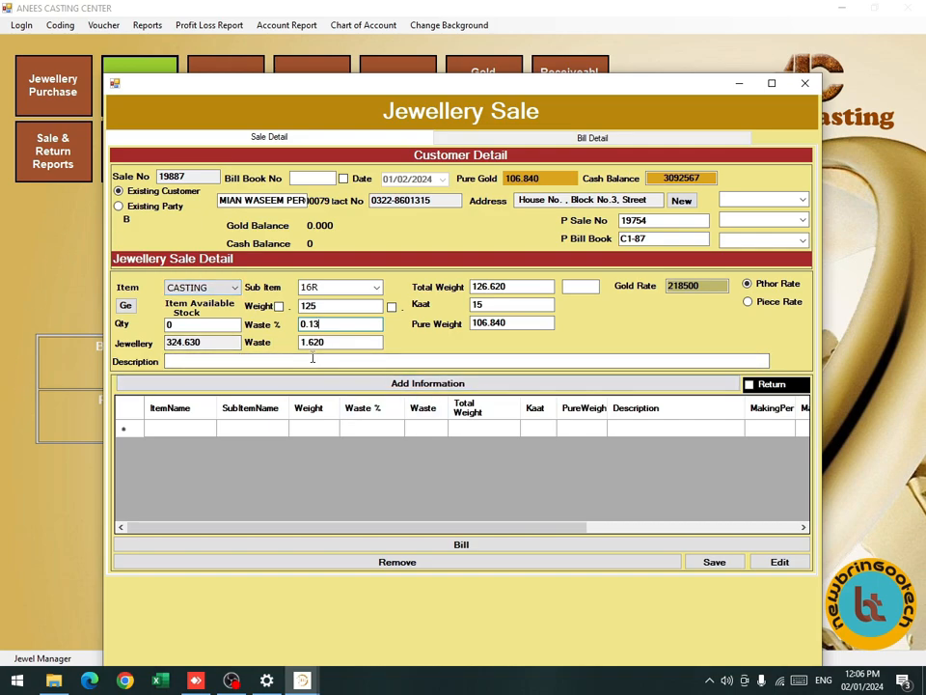
{"action": "double_click", "coordinate": [490, 305]}
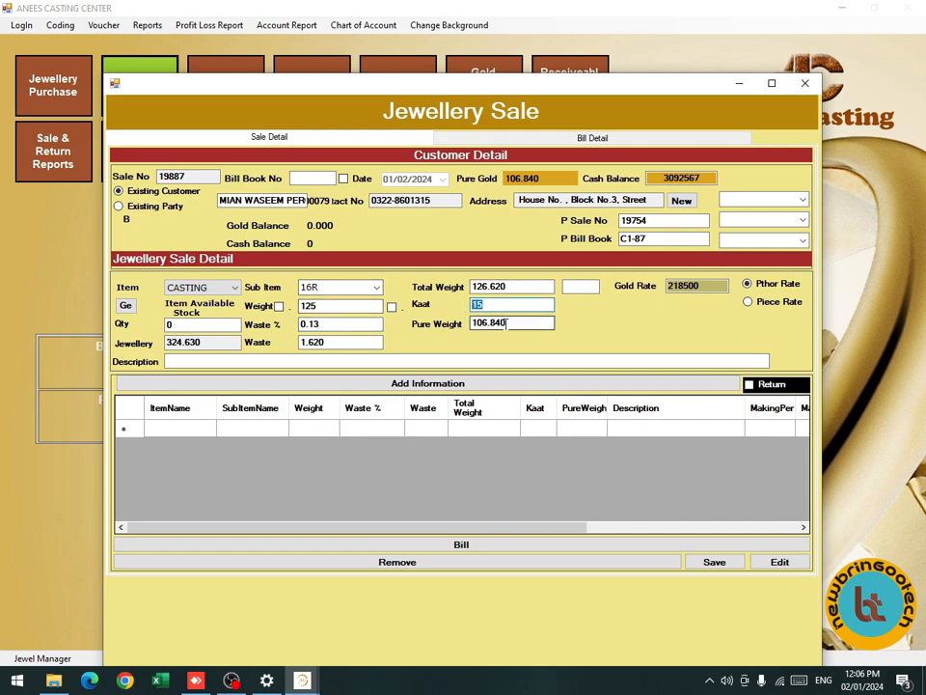
{"action": "key", "text": "Tab"}
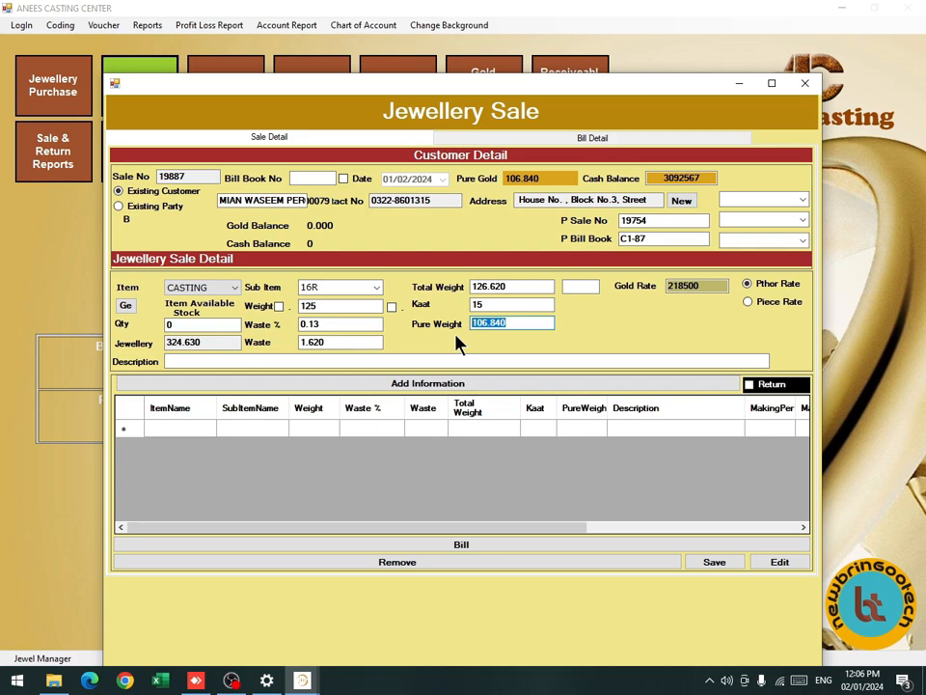
{"action": "key", "text": "Tab"}
{"action": "key", "text": "Tab"}
{"action": "key", "text": "Return"}
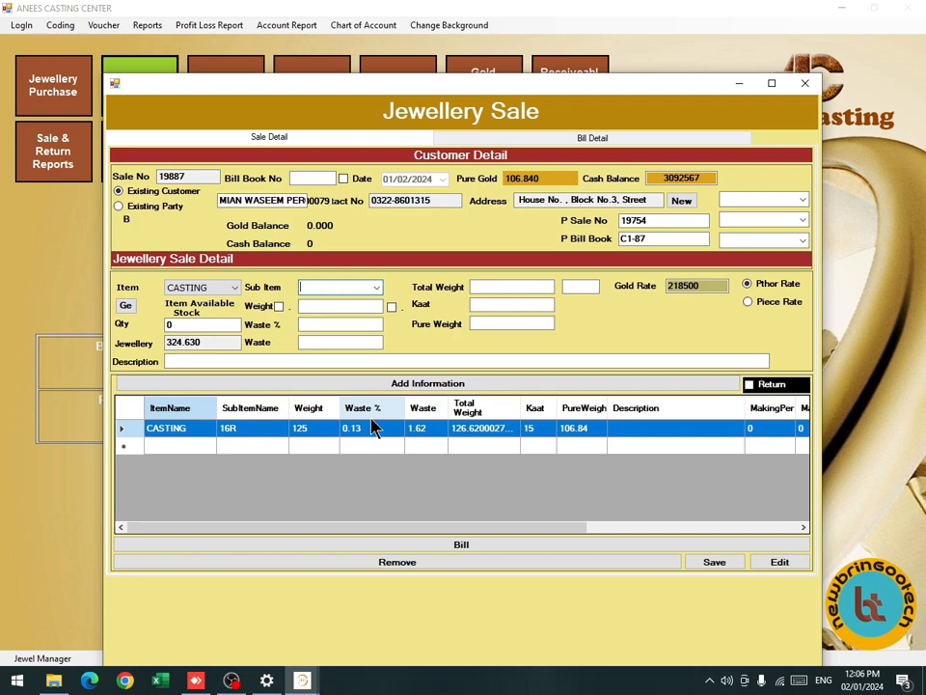
Clear the sub item entry and switch to the sale's bill details.
{"action": "type", "text": "16"}
{"action": "key", "text": "Down"}
{"action": "key", "text": "BackSpace"}
{"action": "key", "text": "Return"}
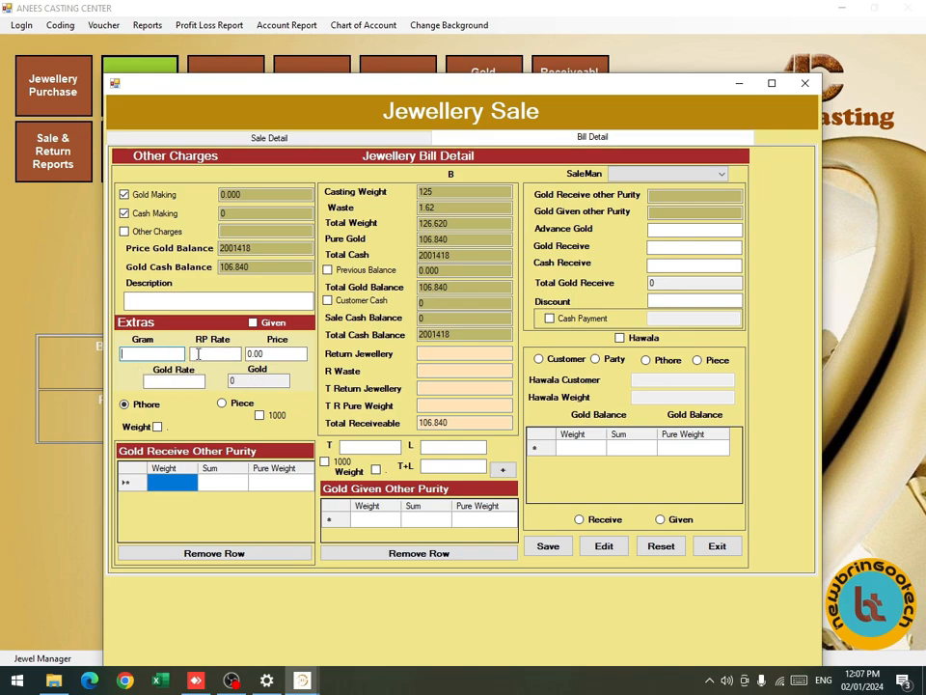
Add an extra of 1 gram at RP rate 1000 with gold rate 217500.
{"action": "type", "text": "1"}
{"action": "left_click", "coordinate": [212, 356]}
{"action": "type", "text": "1000"}
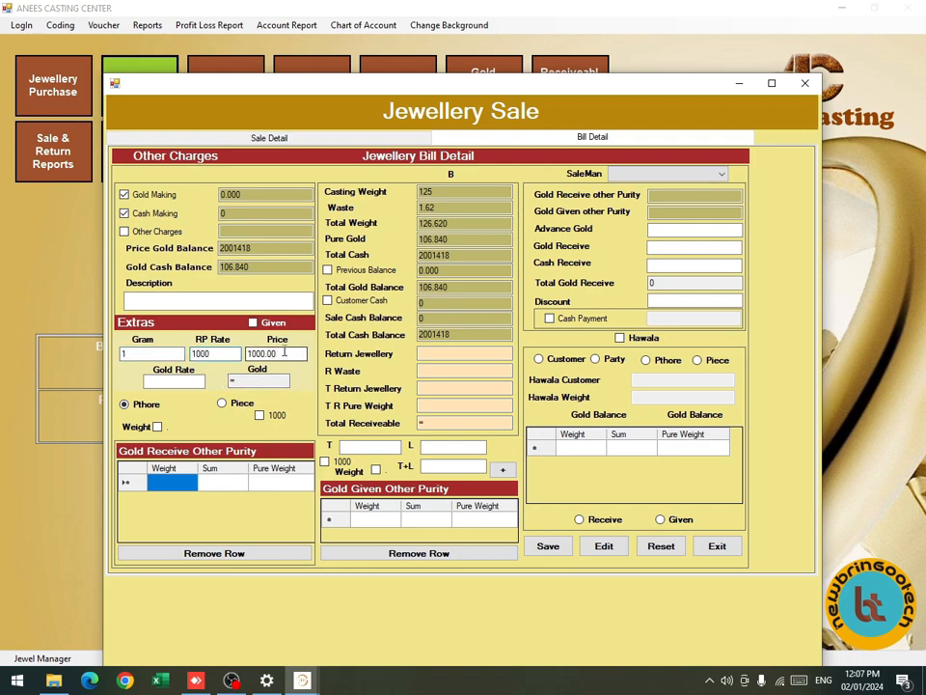
{"action": "left_click", "coordinate": [178, 382]}
{"action": "type", "text": "217500"}
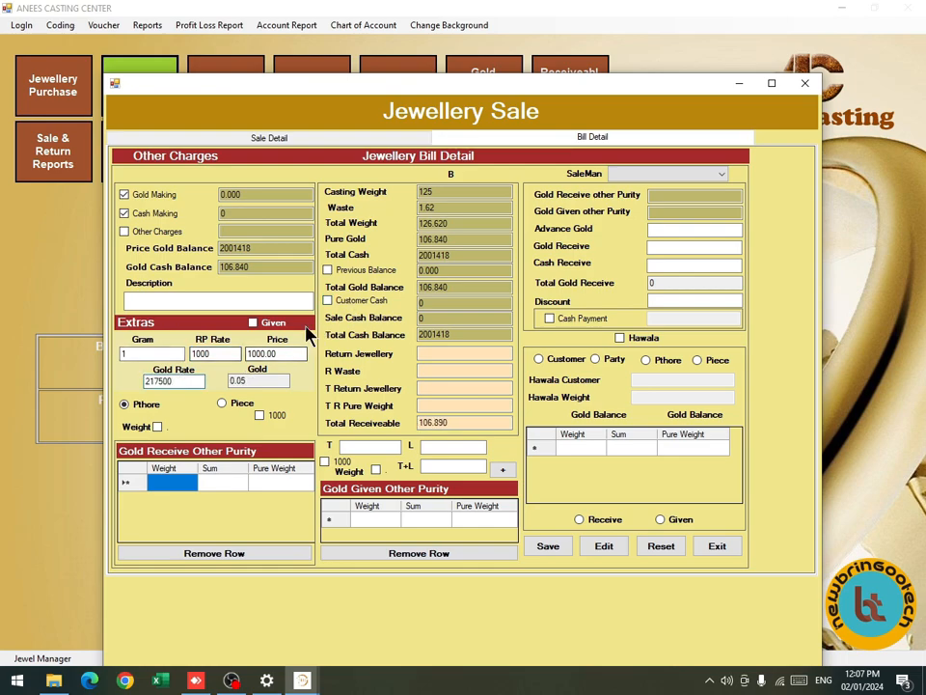
{"action": "left_click_drag", "start_coordinate": [253, 381], "coordinate": [224, 403]}
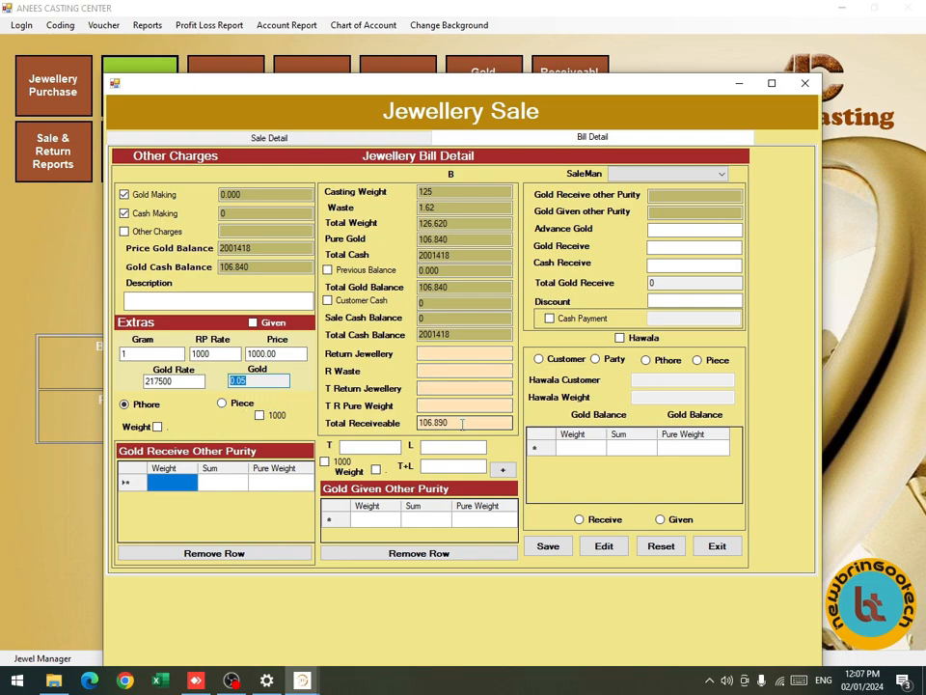
Record received gold of weight 21 with sum 988.
{"action": "left_click", "coordinate": [159, 426]}
{"action": "left_click", "coordinate": [158, 427]}
{"action": "left_click", "coordinate": [158, 428]}
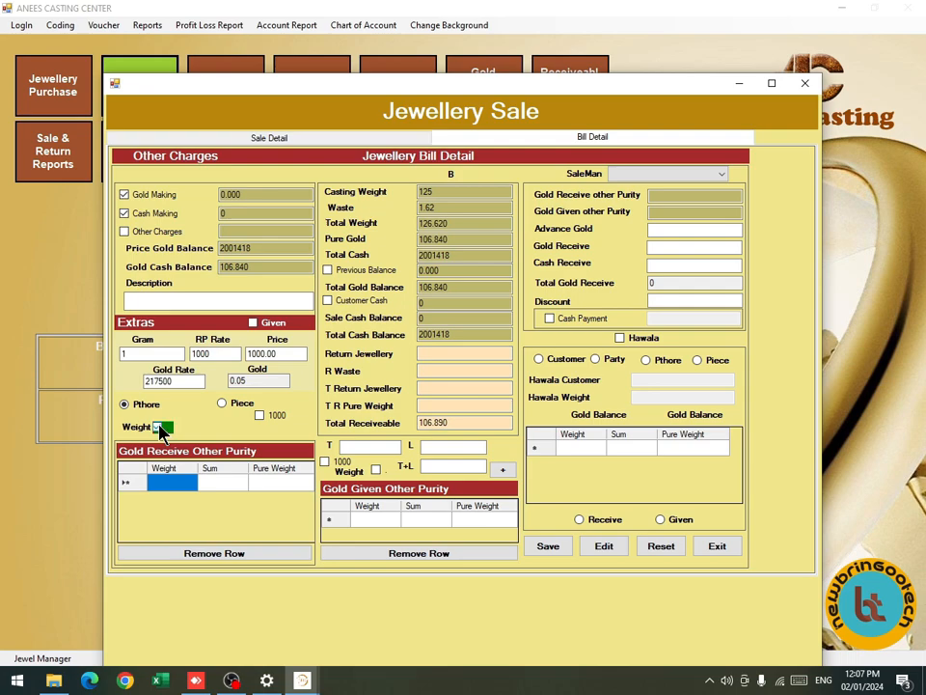
{"action": "left_click", "coordinate": [159, 429]}
{"action": "left_click", "coordinate": [160, 428]}
{"action": "left_click", "coordinate": [161, 428]}
{"action": "left_click", "coordinate": [181, 480]}
{"action": "type", "text": "21"}
{"action": "key", "text": "Tab"}
{"action": "type", "text": "9"}
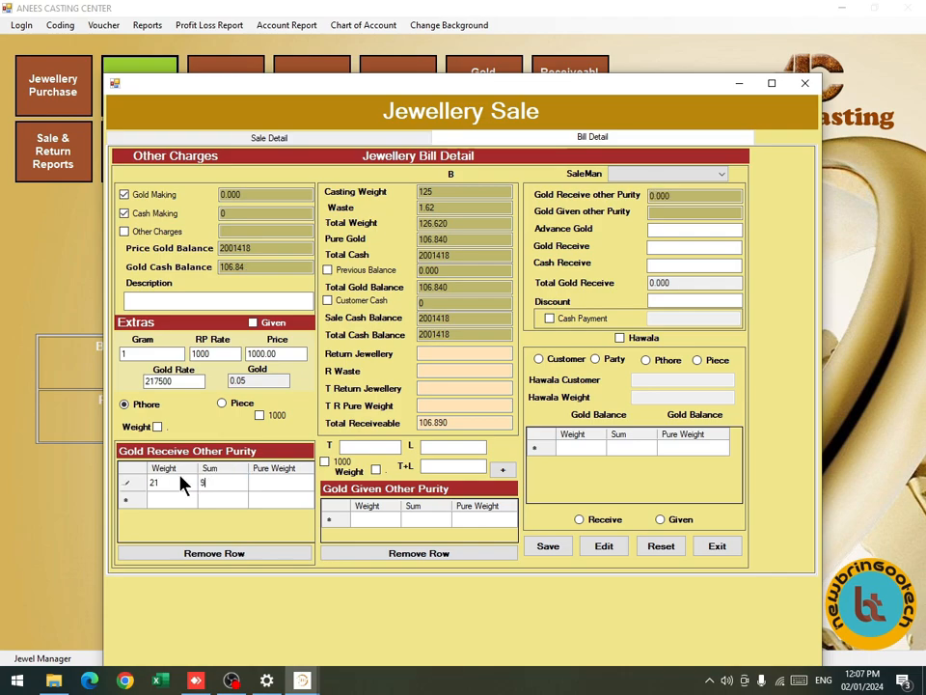
{"action": "type", "text": "88"}
{"action": "key", "text": "Return"}
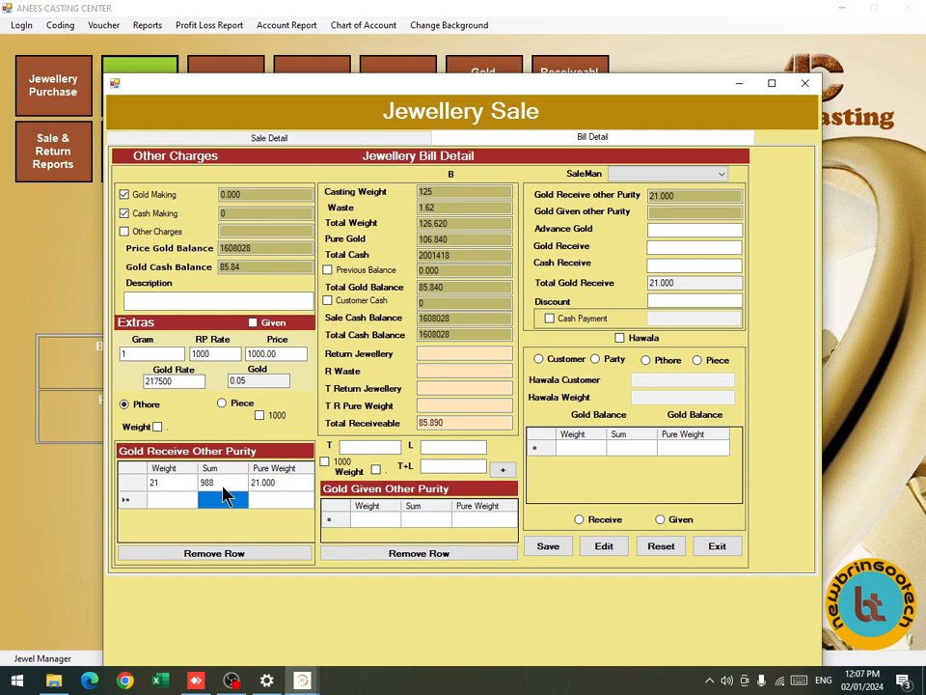
Check the total receivable of 85.890 and close the sale form.
{"action": "left_click", "coordinate": [453, 424]}
{"action": "left_click_drag", "start_coordinate": [453, 425], "coordinate": [399, 427]}
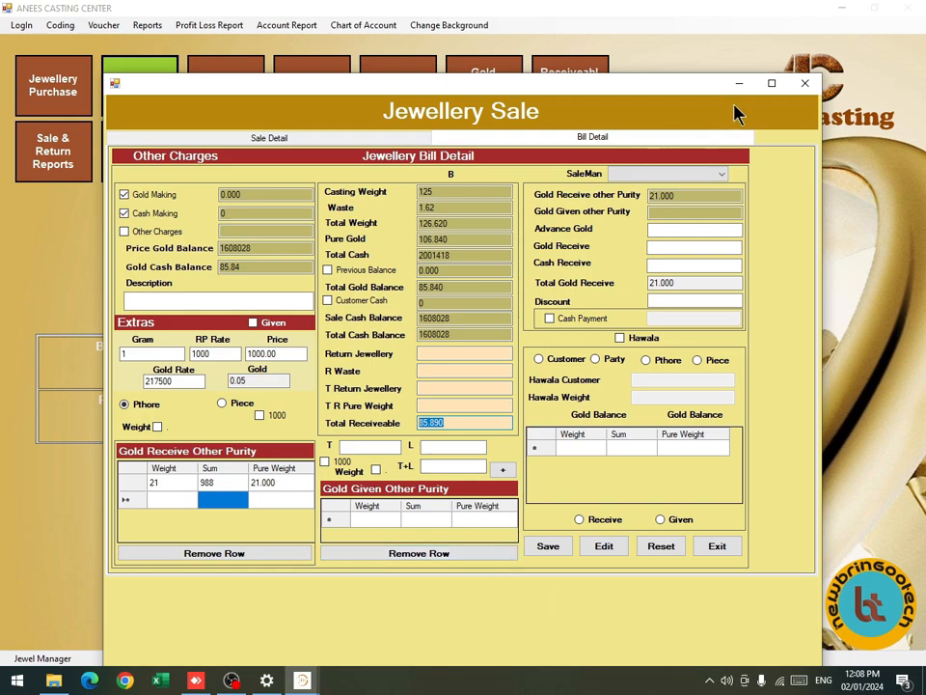
{"action": "left_click", "coordinate": [745, 77]}
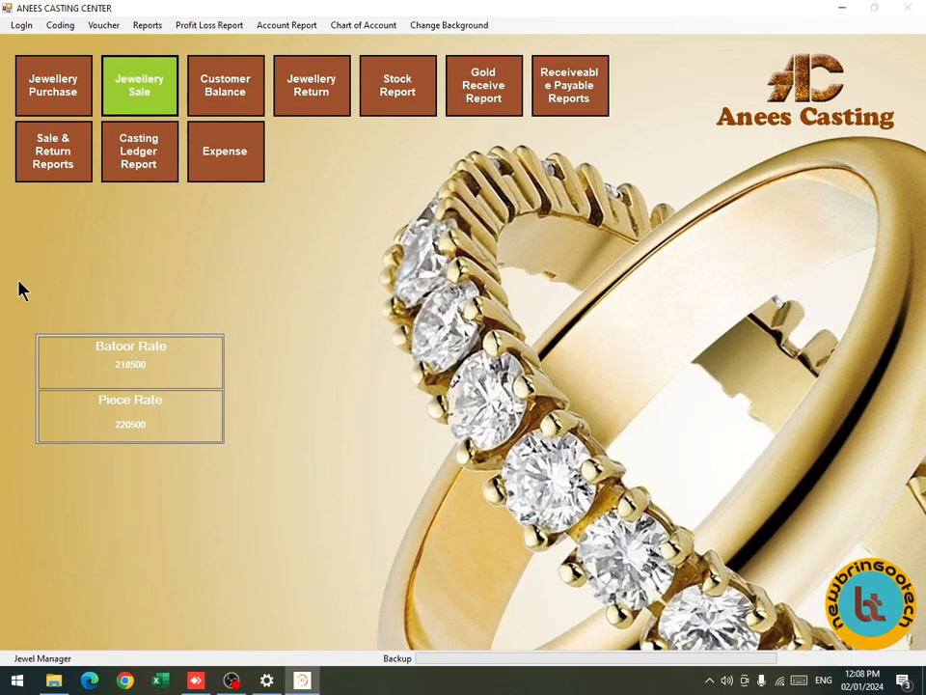
Open a Jewellery Return for the first listed customer with item CASTING, sub item 16R.
{"action": "left_click", "coordinate": [286, 92]}
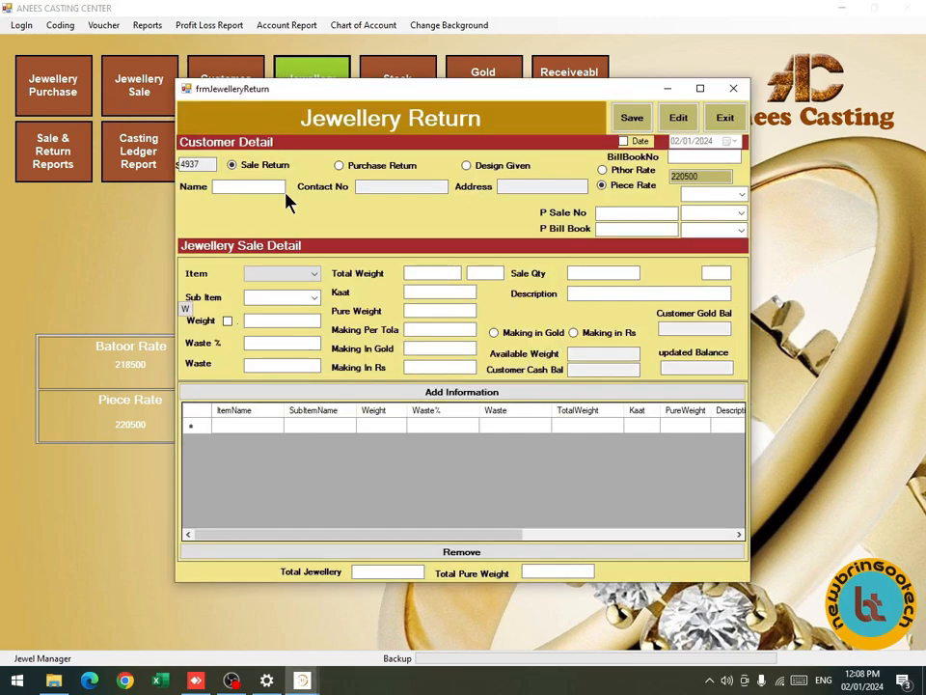
{"action": "left_click", "coordinate": [283, 190]}
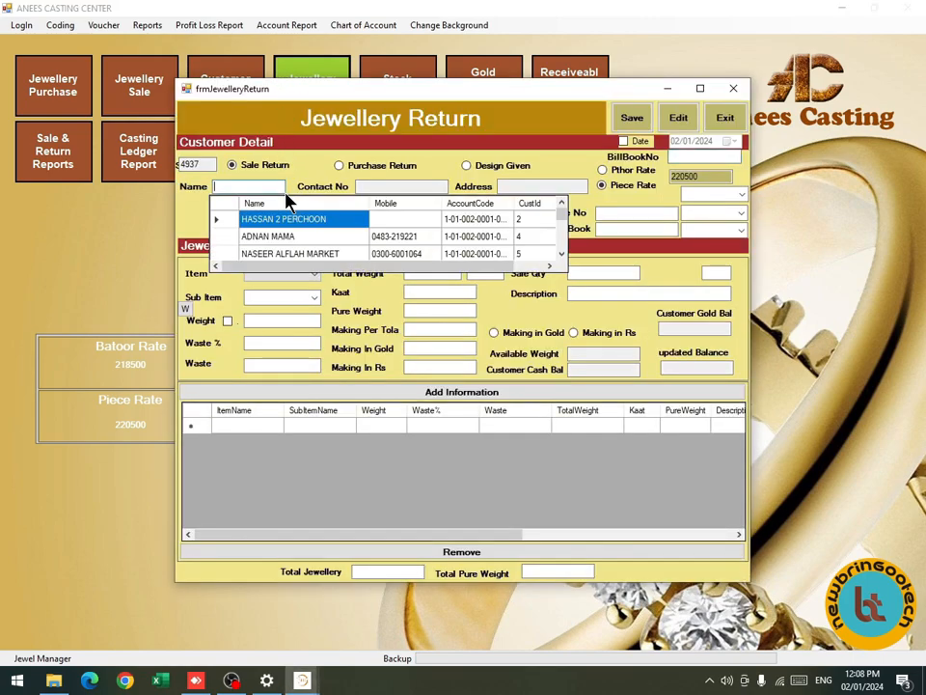
{"action": "key", "text": "Return"}
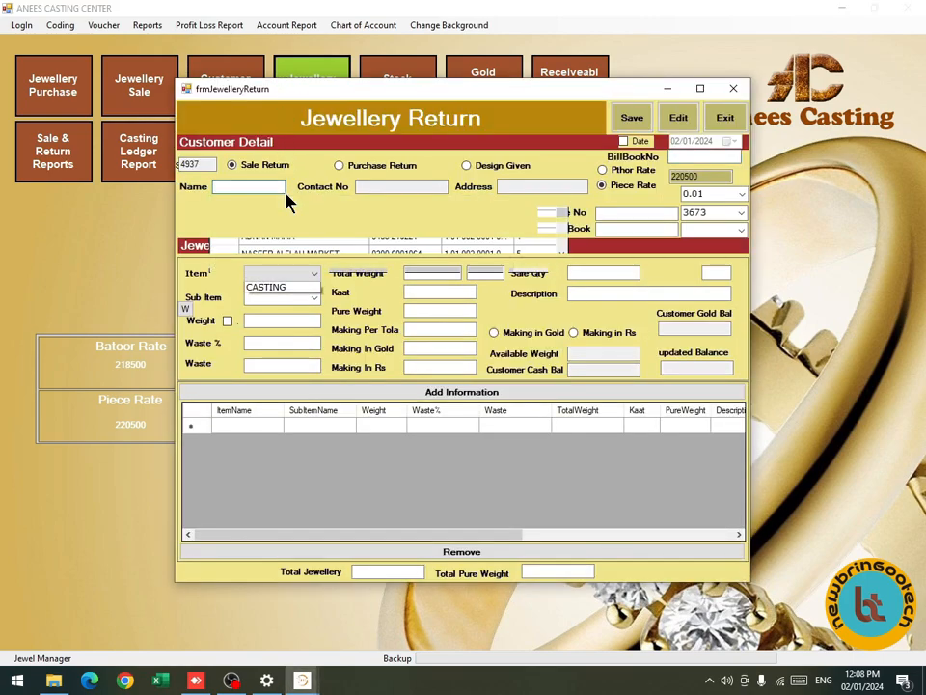
{"action": "key", "text": "Down"}
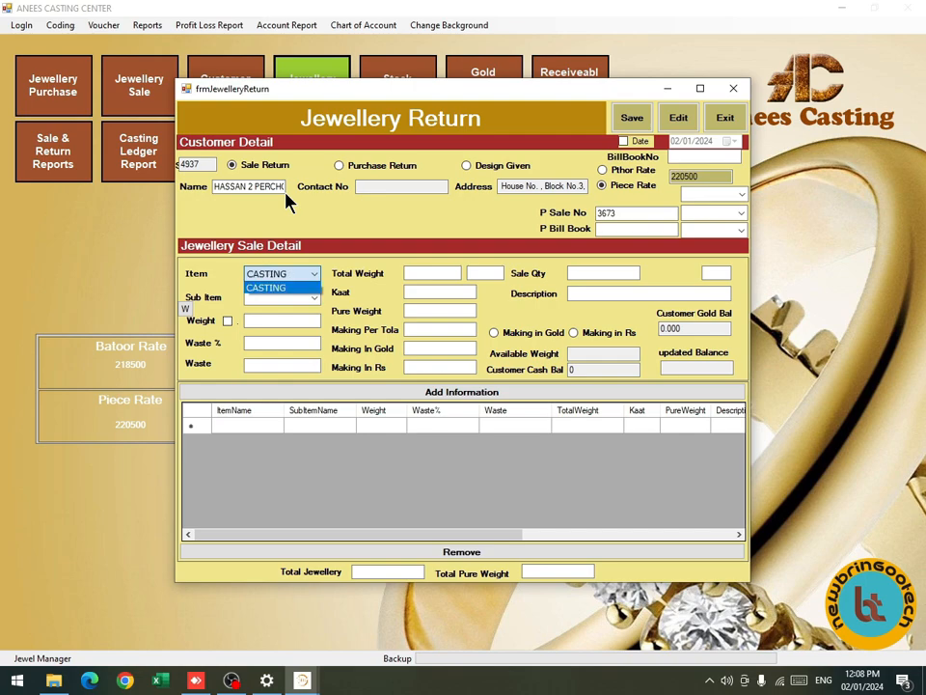
{"action": "key", "text": "Return"}
{"action": "key", "text": "Down"}
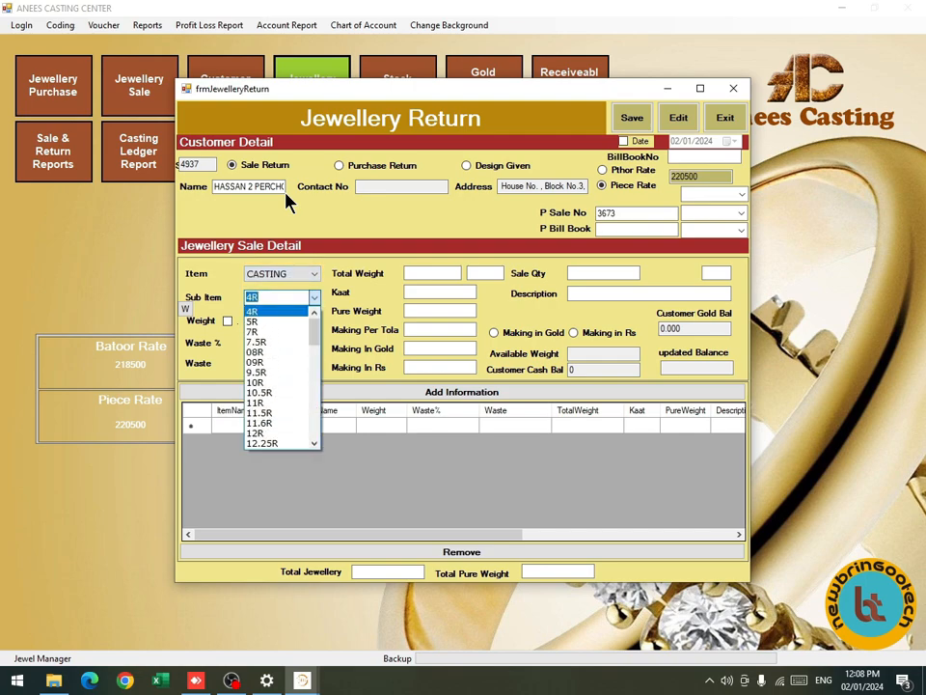
{"action": "type", "text": "16"}
{"action": "key", "text": "Down"}
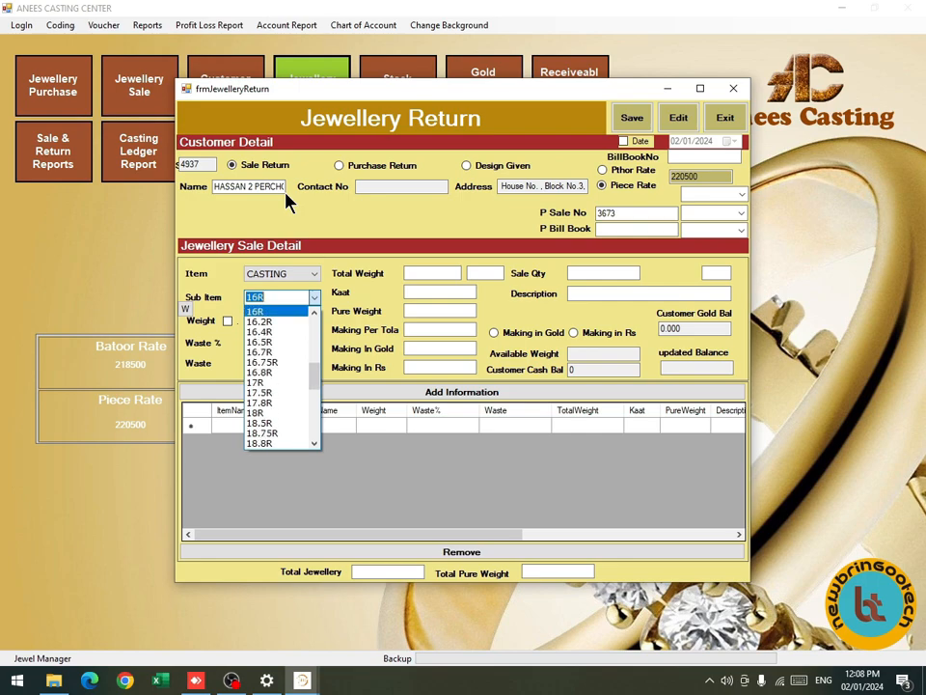
{"action": "key", "text": "Return"}
Enter returned weight 12 and waste 0.13% with kaat 15 (pure 10.260).
{"action": "key", "text": "Tab"}
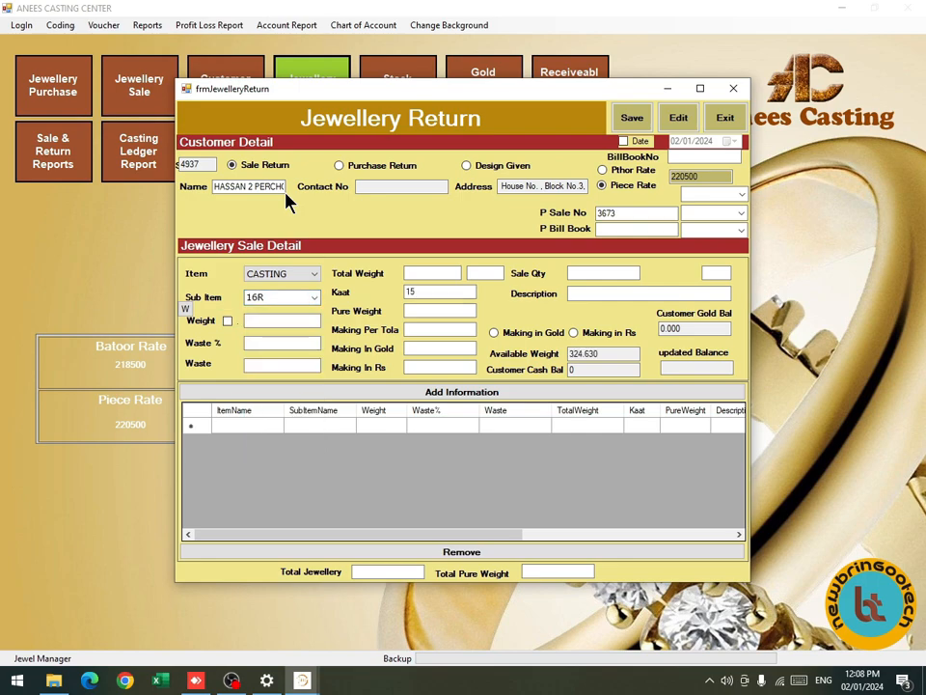
{"action": "type", "text": "12"}
{"action": "key", "text": "Tab"}
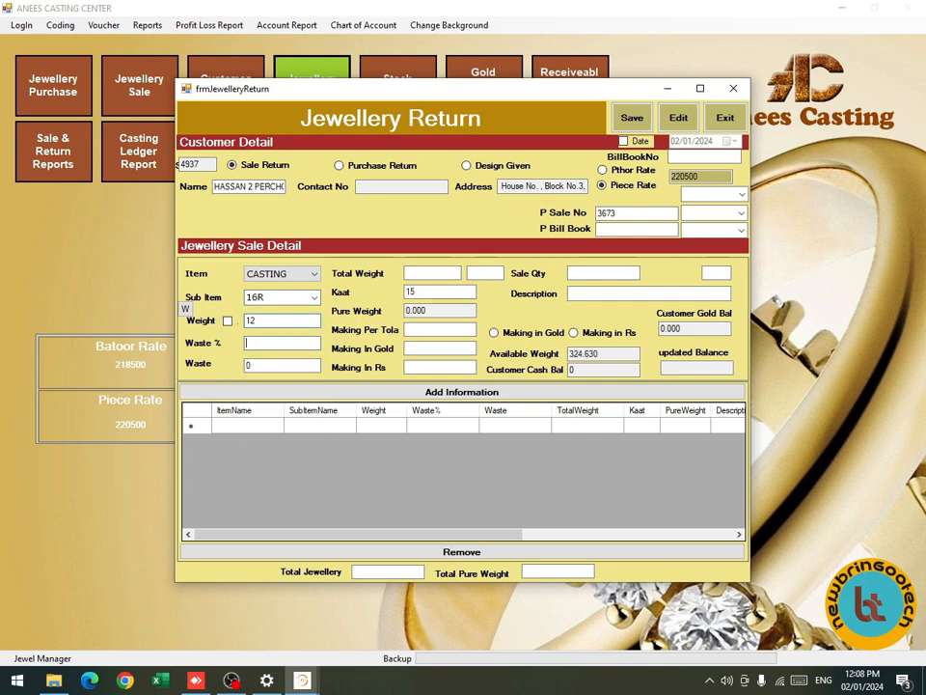
{"action": "type", "text": "0.13"}
{"action": "key", "text": "Tab"}
{"action": "key", "text": "Tab"}
{"action": "key", "text": "Tab"}
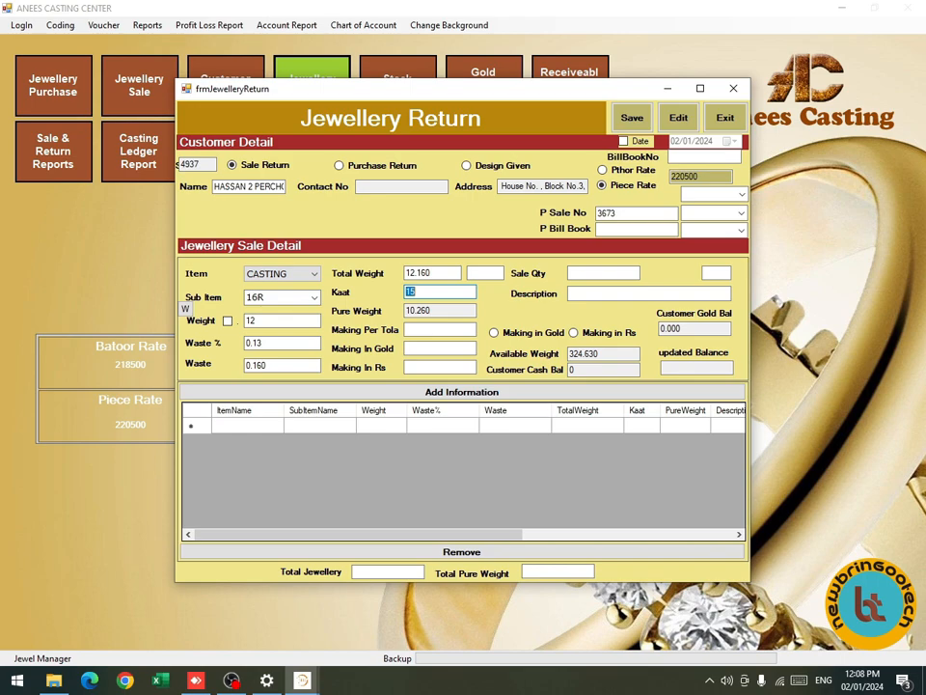
{"action": "key", "text": "Tab"}
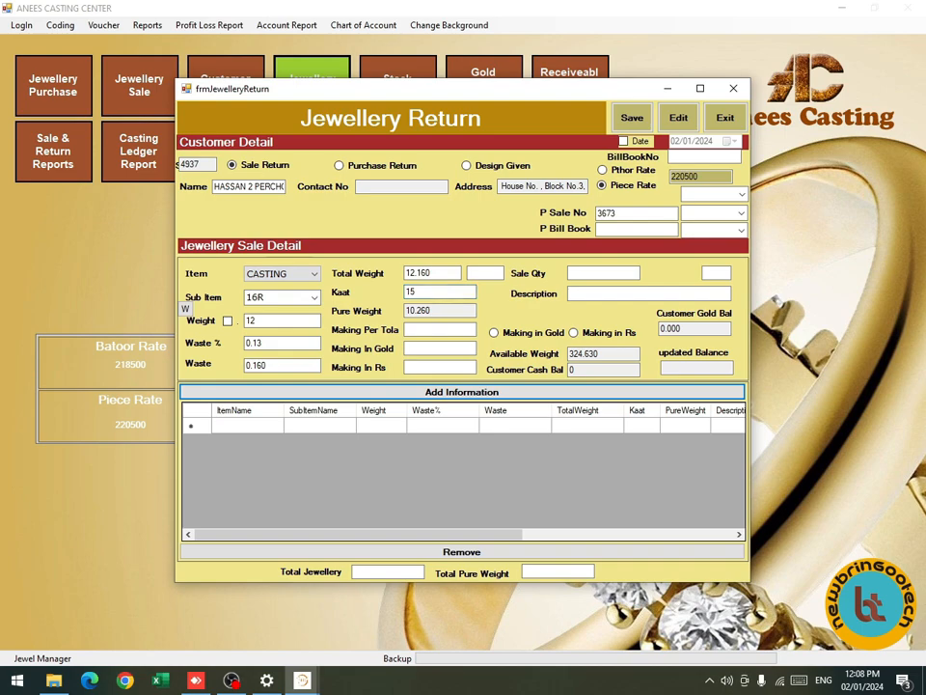
Add the CASTING 16R return line, check the -10.26 balance, and close the return form.
{"action": "key", "text": "Return"}
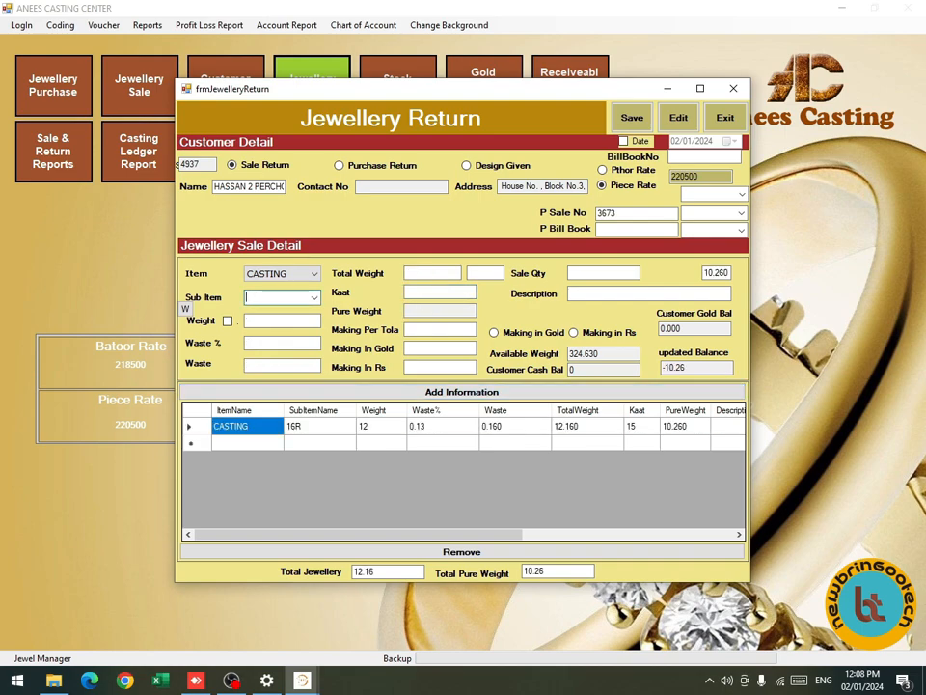
{"action": "left_click_drag", "start_coordinate": [707, 369], "coordinate": [649, 378]}
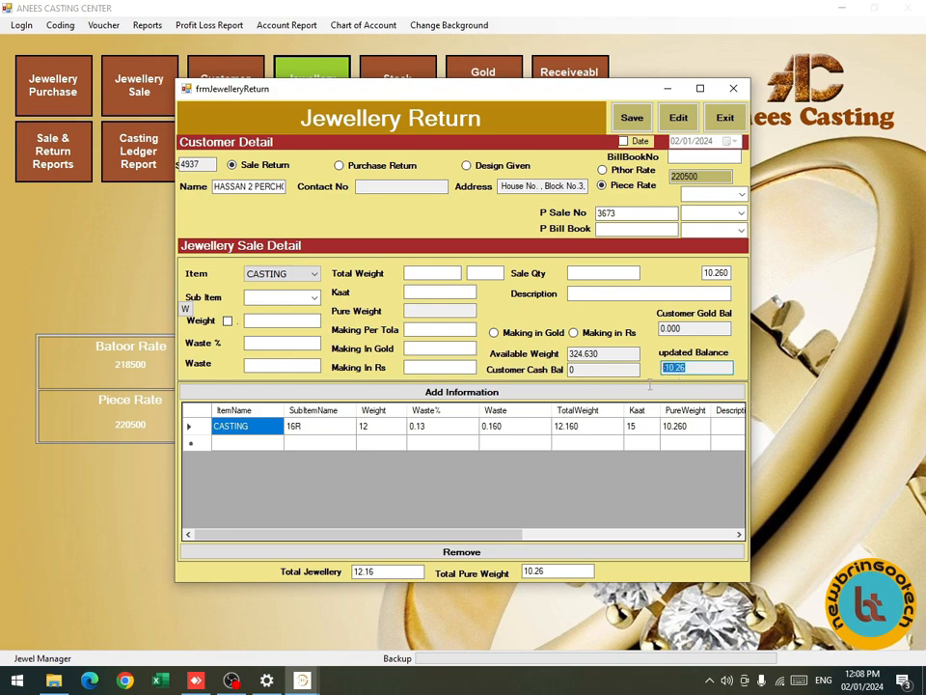
{"action": "left_click_drag", "start_coordinate": [666, 368], "coordinate": [662, 367]}
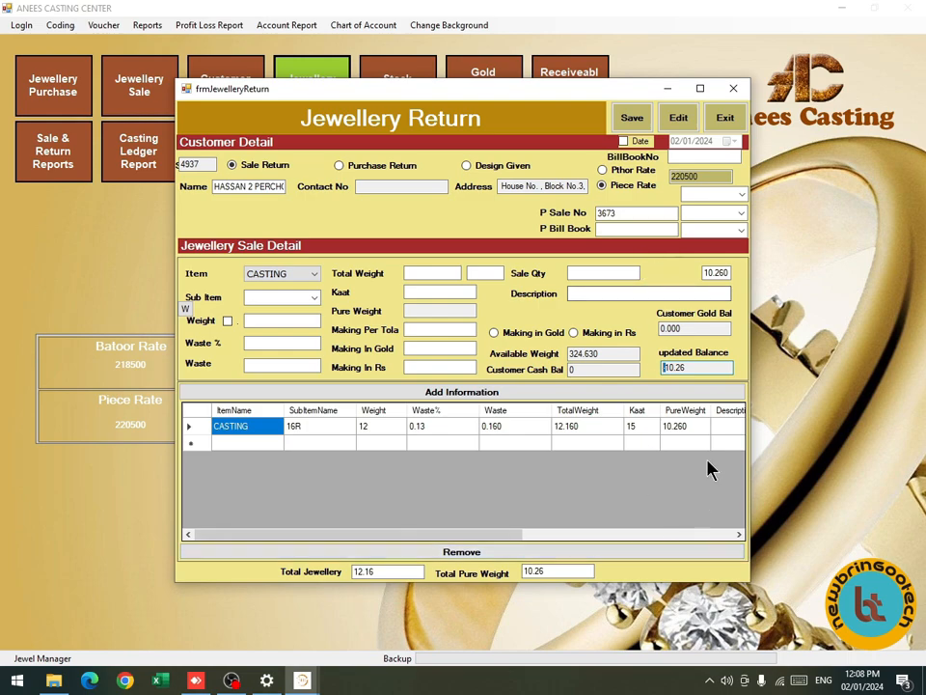
{"action": "left_click_drag", "start_coordinate": [689, 370], "coordinate": [662, 385]}
{"action": "left_click", "coordinate": [725, 120]}
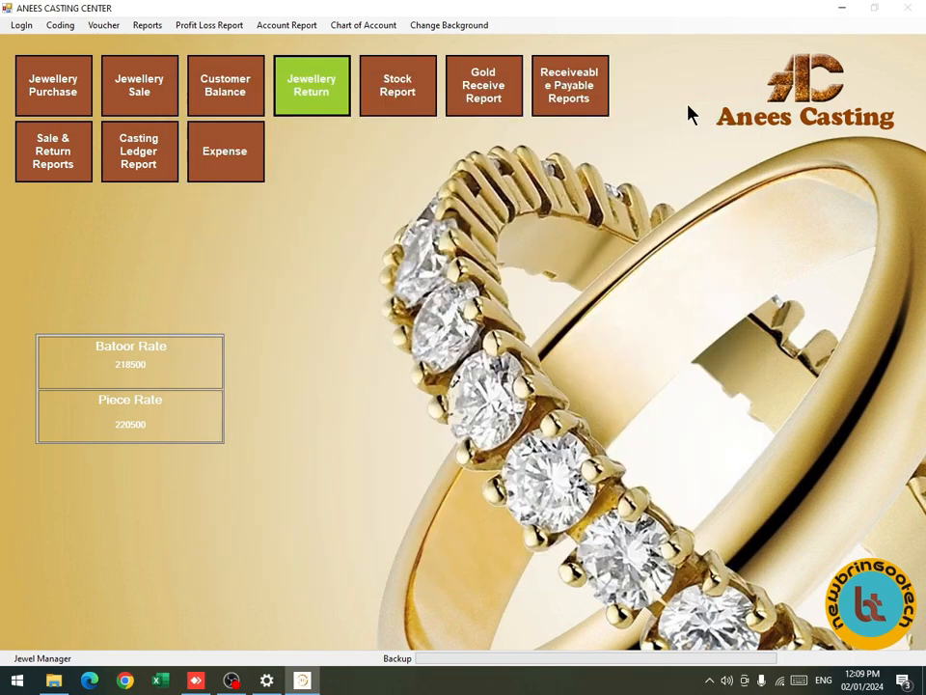
Open the Customer Balance form from the main menu.
{"action": "left_click", "coordinate": [223, 96]}
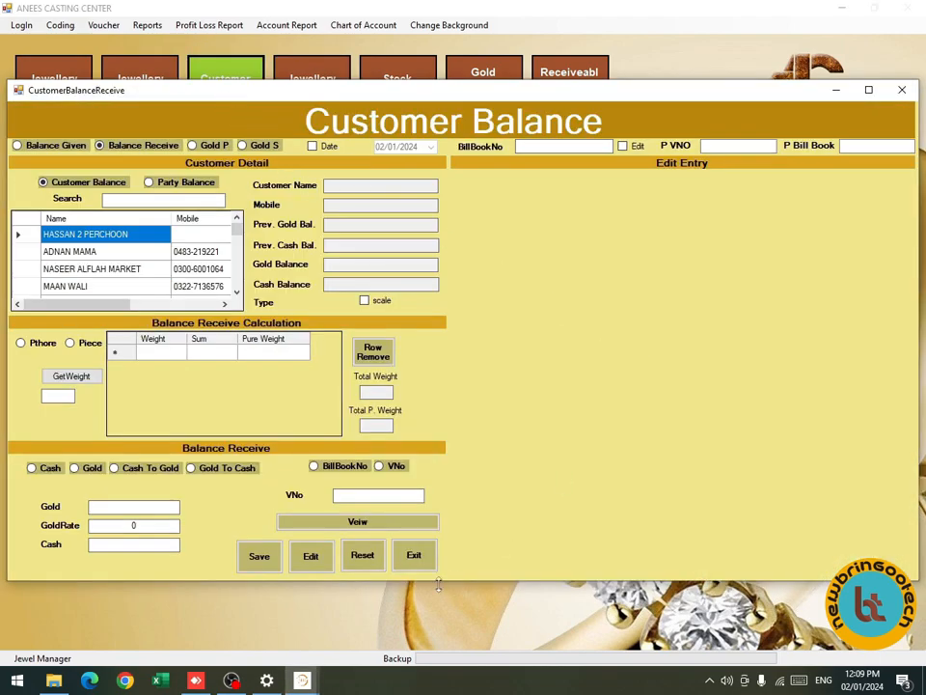
{"action": "left_click", "coordinate": [231, 680]}
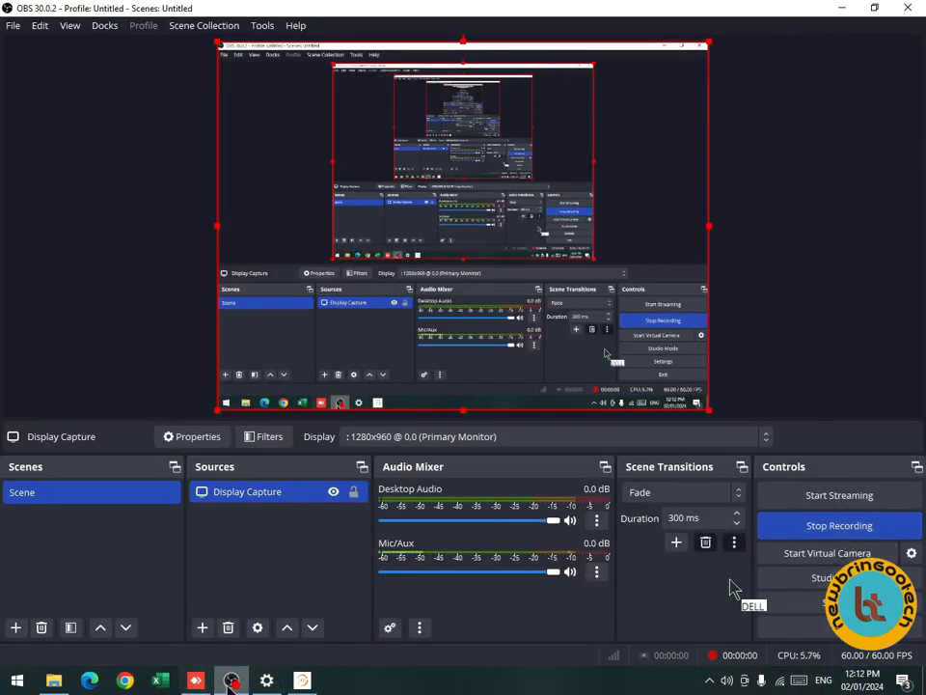
{"action": "key", "text": "super+d"}
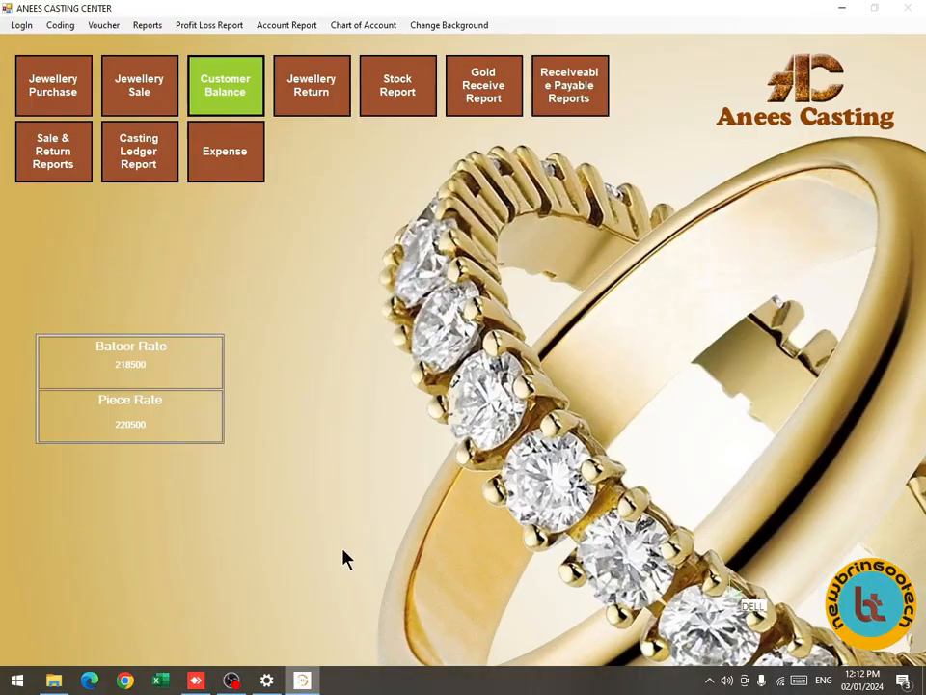
{"action": "left_click", "coordinate": [245, 96]}
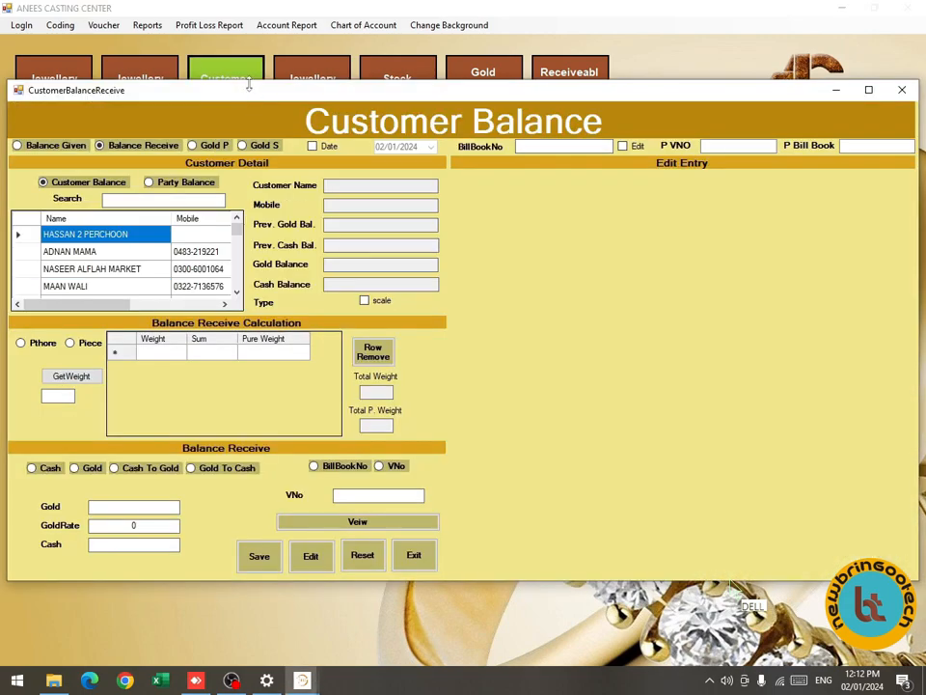
Try the Balance Given, Gold P and Date options, leaving Balance Receive selected.
{"action": "left_click", "coordinate": [64, 152]}
{"action": "left_click", "coordinate": [107, 147]}
{"action": "left_click", "coordinate": [195, 147]}
{"action": "left_click", "coordinate": [60, 146]}
{"action": "left_click", "coordinate": [113, 147]}
{"action": "left_click", "coordinate": [316, 146]}
{"action": "left_click", "coordinate": [318, 147]}
{"action": "left_click", "coordinate": [166, 188]}
Switch the balance list from parties back to customer balances.
{"action": "left_click", "coordinate": [124, 182]}
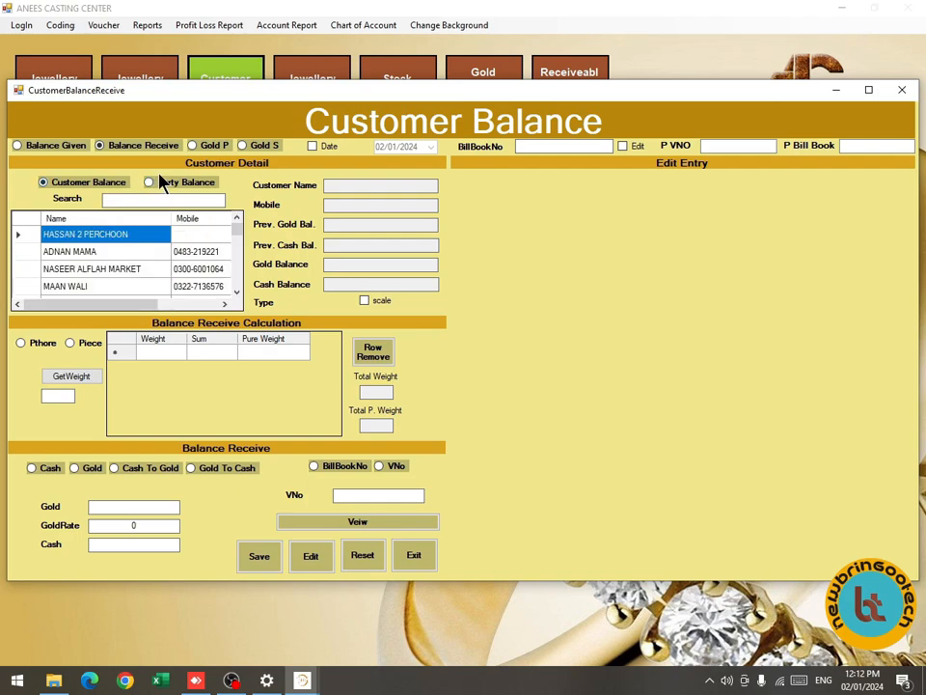
{"action": "left_click", "coordinate": [161, 187]}
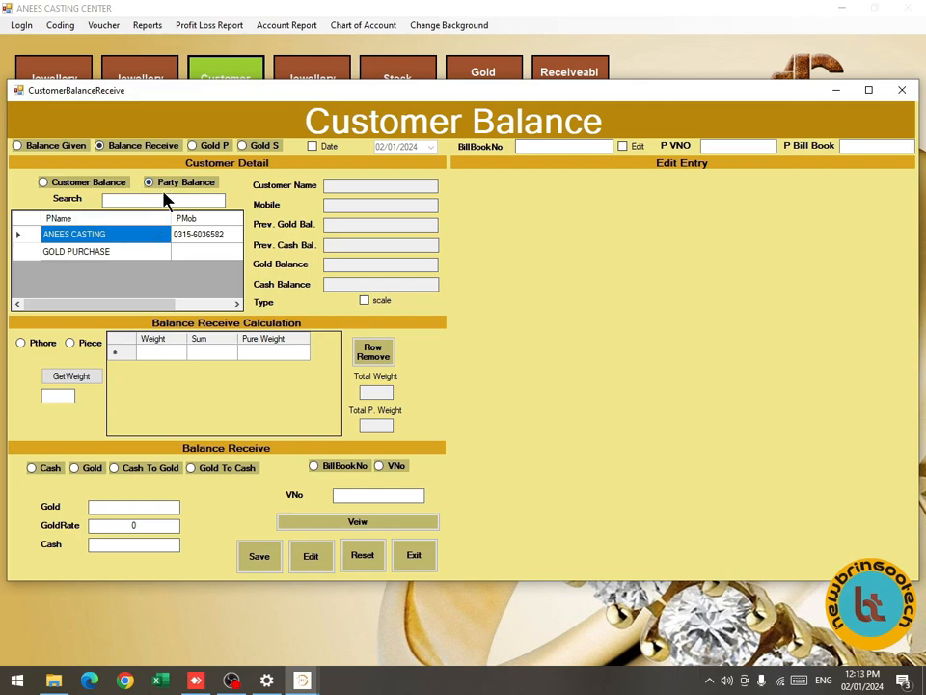
{"action": "left_click", "coordinate": [107, 187]}
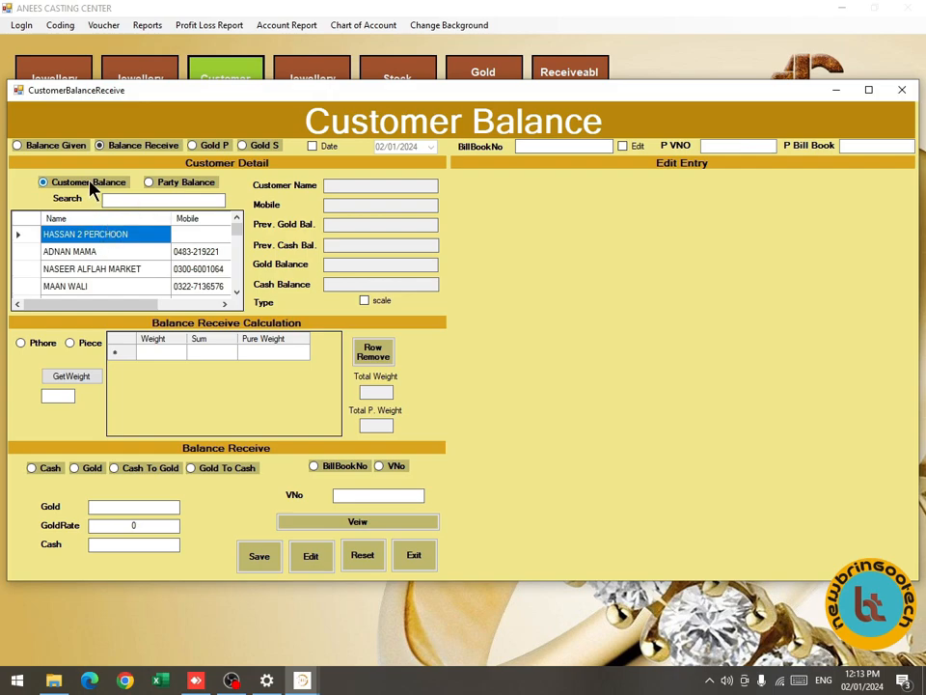
{"action": "left_click", "coordinate": [104, 186]}
{"action": "scroll", "coordinate": [100, 260], "scroll_direction": "down", "scroll_amount": 10}
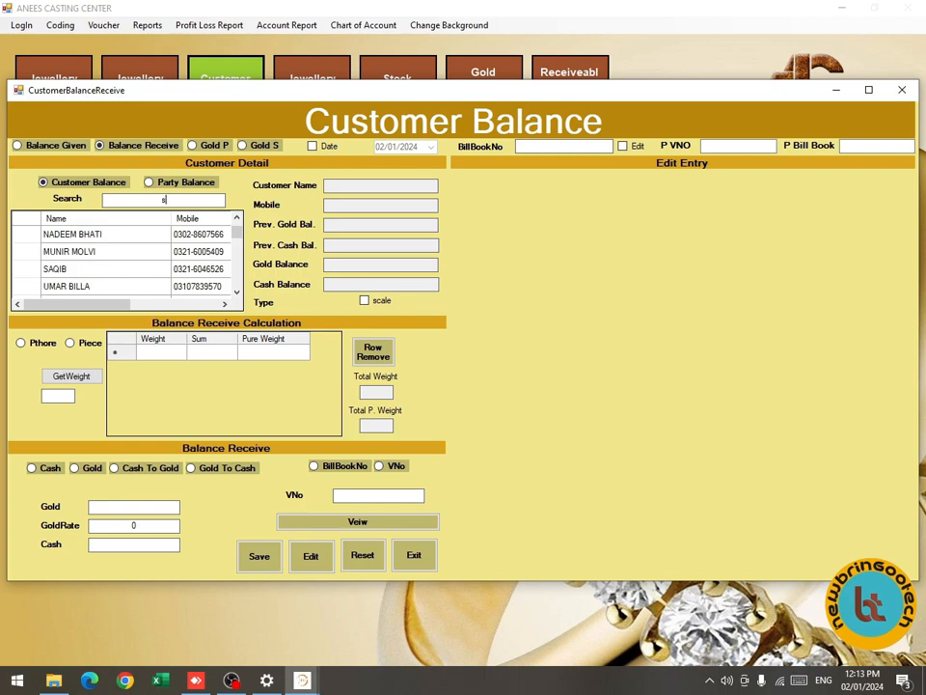
Search the customer by name and load their record showing previous gold balance 106.790.
{"action": "type", "text": "sha"}
{"action": "key", "text": "Down"}
{"action": "key", "text": "Down"}
{"action": "key", "text": "Down"}
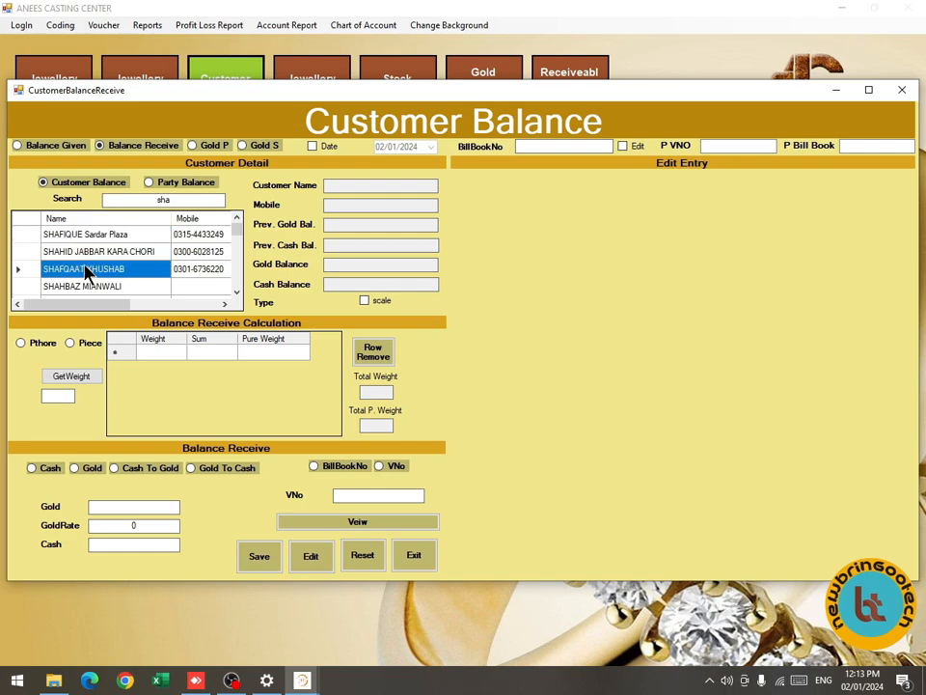
{"action": "key", "text": "Down"}
{"action": "key", "text": "Down"}
{"action": "key", "text": "Down"}
{"action": "key", "text": "Down"}
{"action": "key", "text": "Down"}
{"action": "key", "text": "Down"}
{"action": "key", "text": "Down"}
{"action": "key", "text": "Down"}
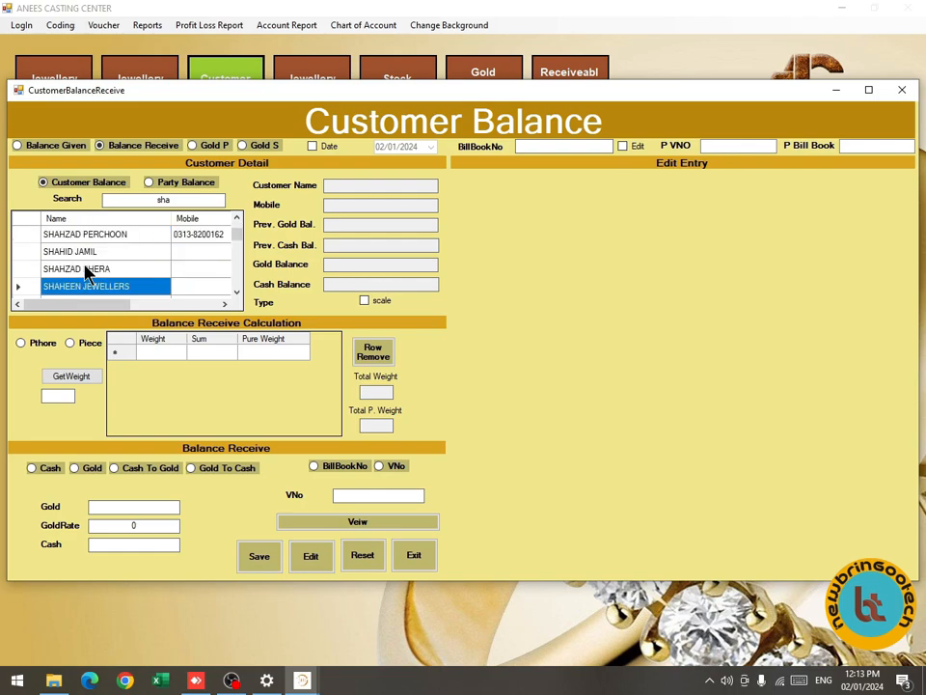
{"action": "key", "text": "Down"}
{"action": "key", "text": "Down"}
{"action": "key", "text": "Down"}
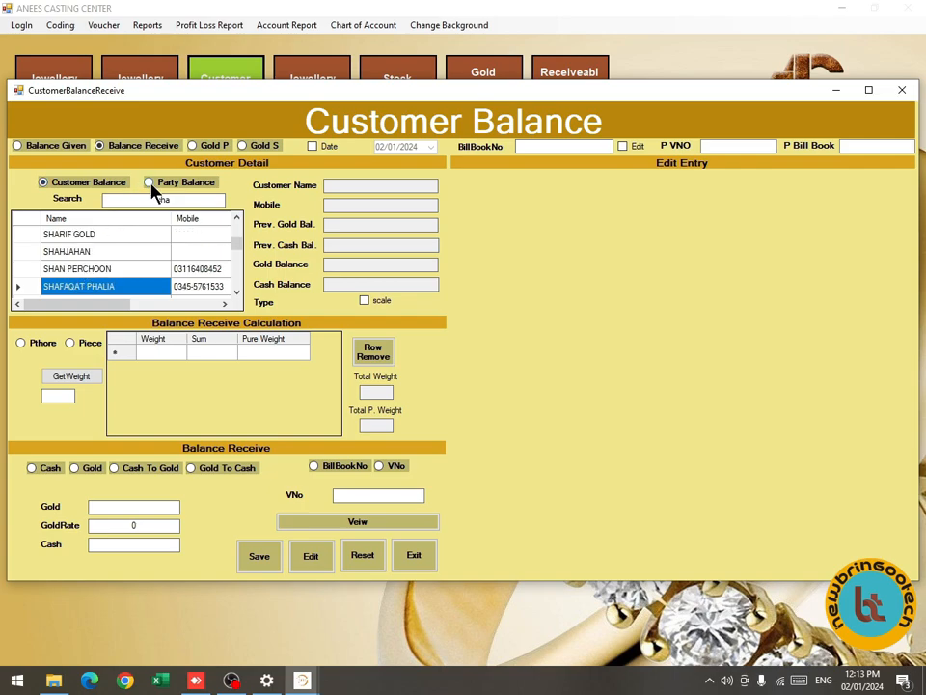
{"action": "type", "text": "fiq"}
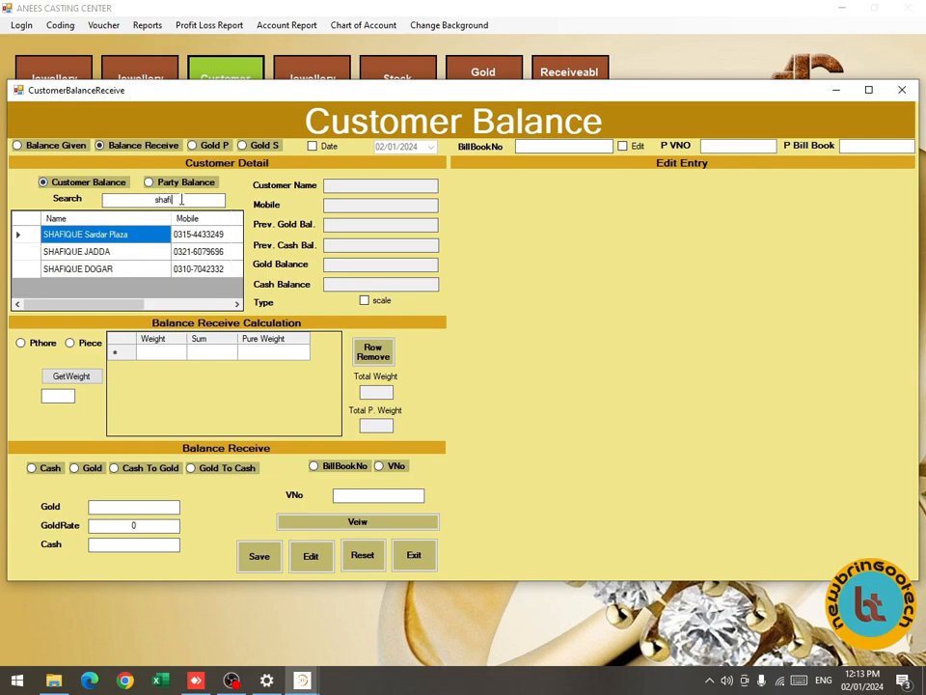
{"action": "key", "text": "Down"}
{"action": "key", "text": "Down"}
{"action": "key", "text": "Up"}
{"action": "key", "text": "Return"}
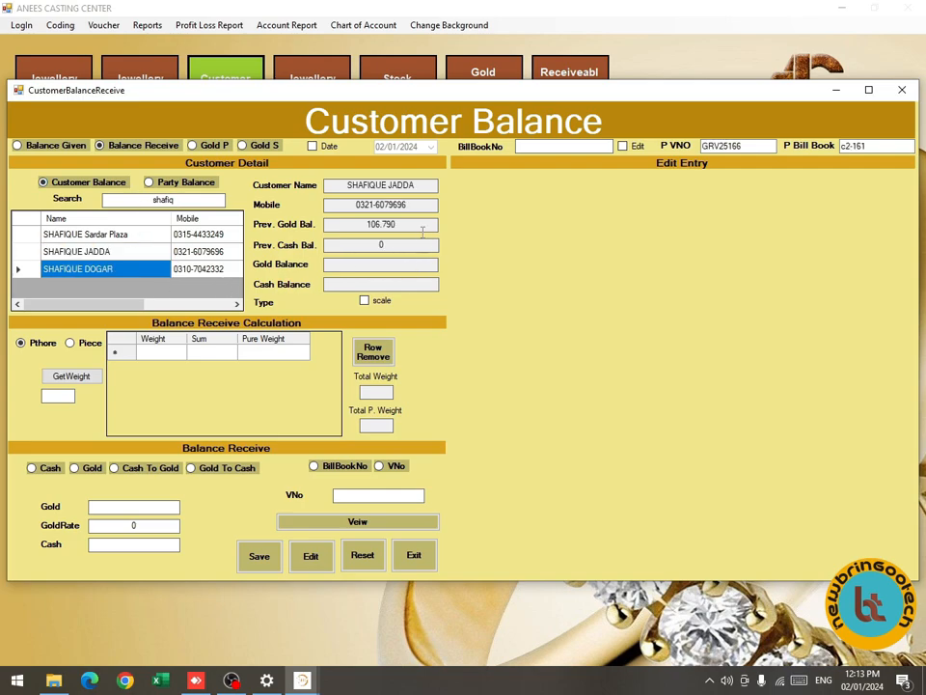
Enter a received weight of 100 at 988 purity in the Balance Receive grid.
{"action": "left_click_drag", "start_coordinate": [415, 223], "coordinate": [391, 217]}
{"action": "left_click", "coordinate": [167, 353]}
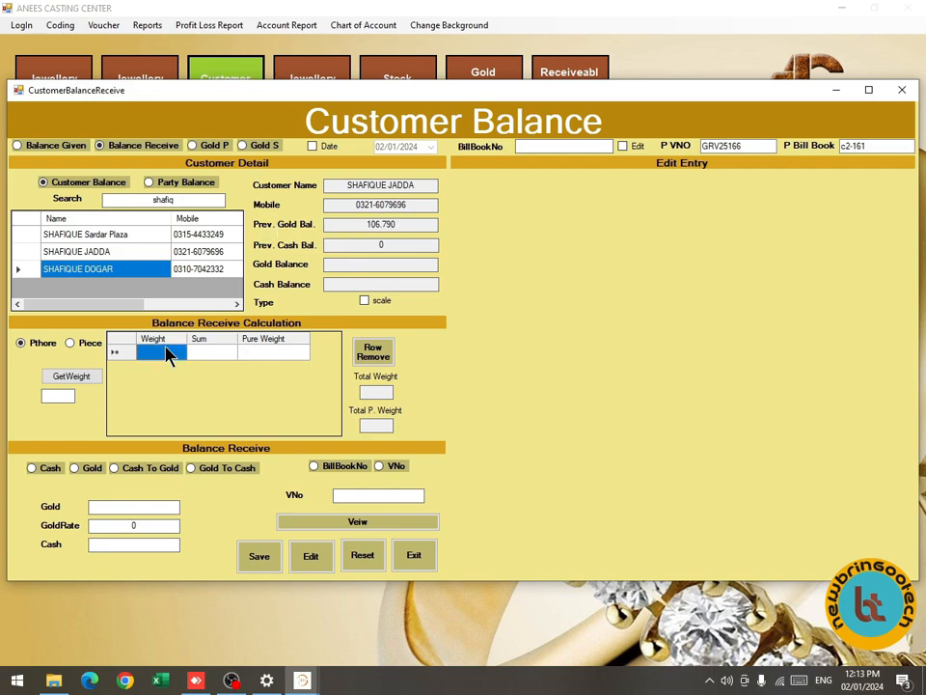
{"action": "left_click", "coordinate": [376, 302]}
{"action": "left_click", "coordinate": [365, 302]}
{"action": "left_click", "coordinate": [367, 302]}
{"action": "left_click", "coordinate": [146, 352]}
{"action": "type", "text": "100"}
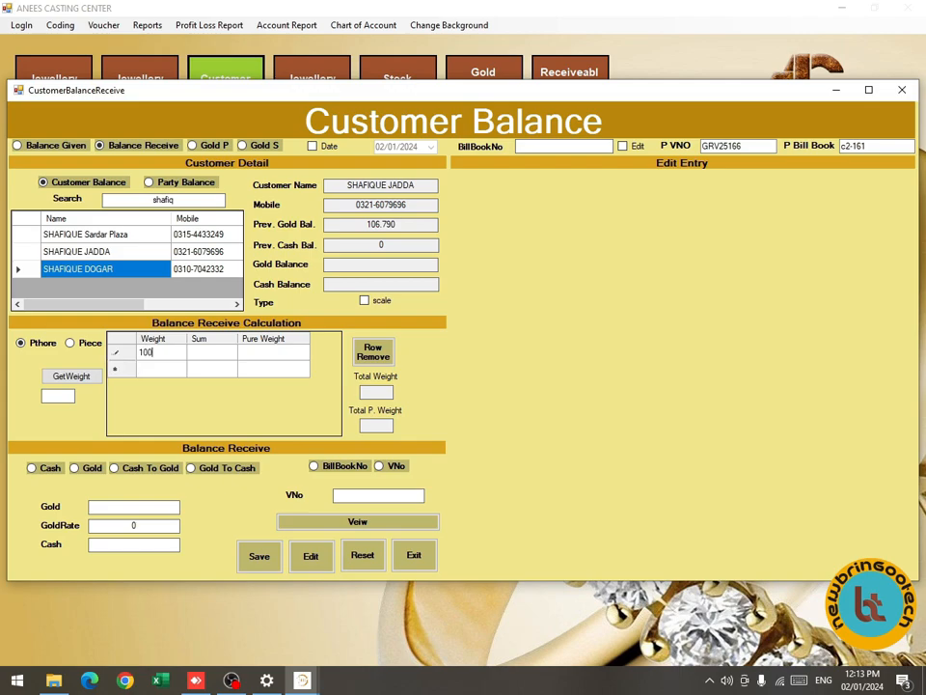
{"action": "key", "text": "Tab"}
{"action": "type", "text": "988"}
{"action": "key", "text": "Return"}
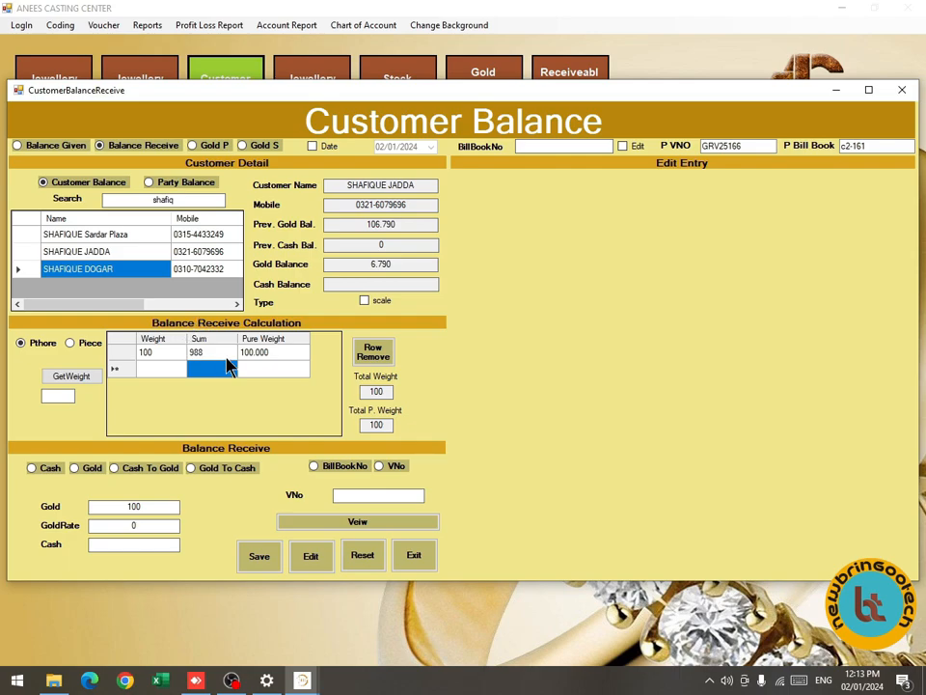
Try a purity of 995, then restore 988, leaving a gold balance of 6.790.
{"action": "left_click", "coordinate": [217, 355]}
{"action": "type", "text": "995"}
{"action": "key", "text": "Return"}
{"action": "left_click", "coordinate": [205, 355]}
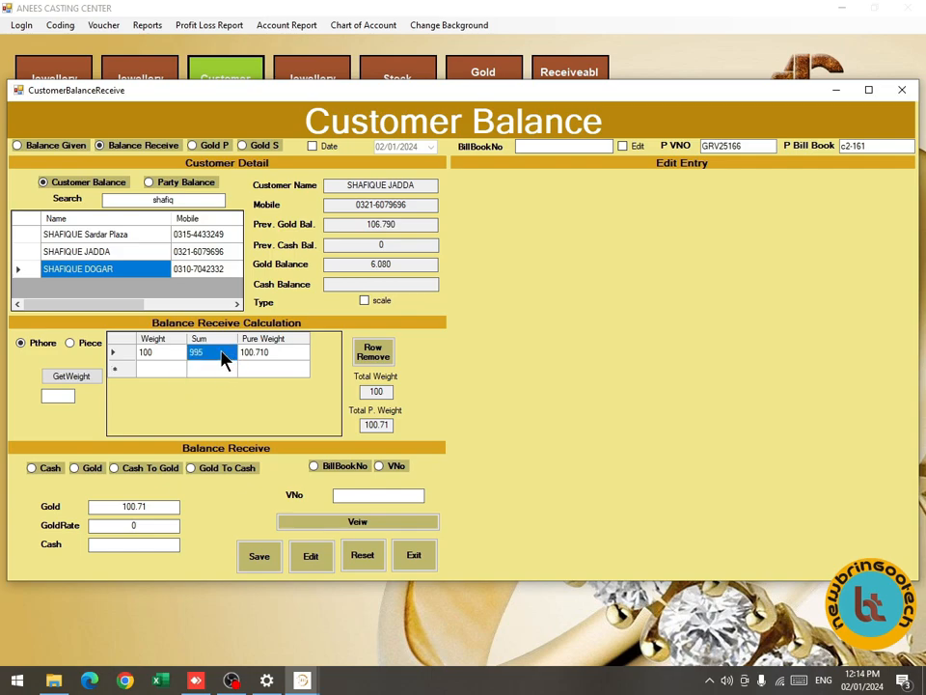
{"action": "type", "text": "988"}
{"action": "key", "text": "Return"}
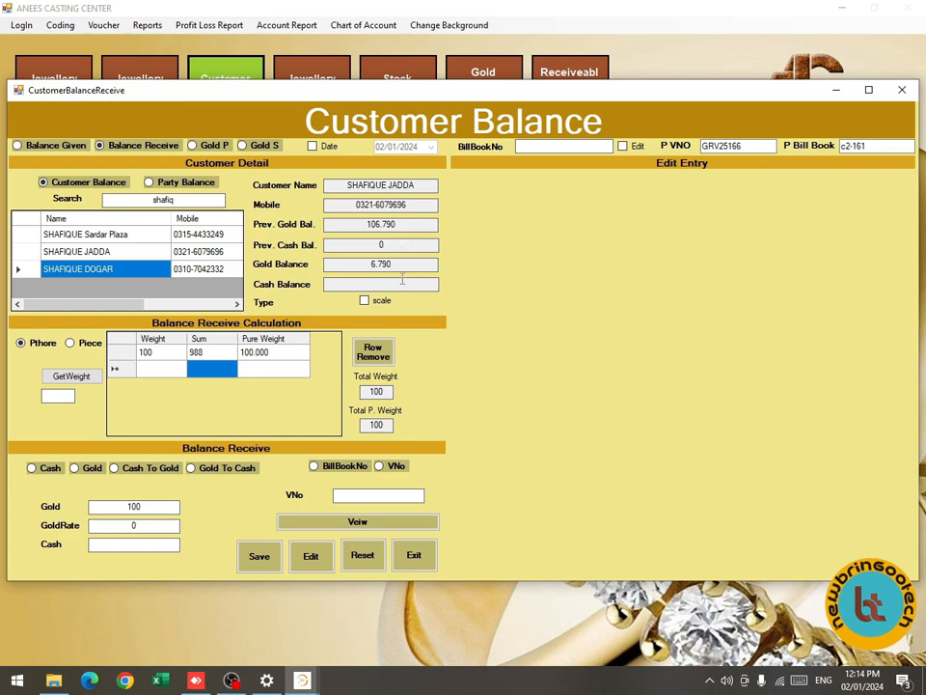
{"action": "left_click_drag", "start_coordinate": [401, 264], "coordinate": [359, 277]}
Switch the receipt to gold and recommit the row's 988 purity.
{"action": "left_click", "coordinate": [90, 465]}
{"action": "left_click", "coordinate": [213, 354]}
{"action": "key", "text": "Return"}
{"action": "left_click_drag", "start_coordinate": [422, 266], "coordinate": [367, 262]}
Receive 50000 cash as gold at rate 217500, yielding 2.680 gold.
{"action": "left_click", "coordinate": [133, 471]}
{"action": "left_click", "coordinate": [147, 524]}
{"action": "left_click_drag", "start_coordinate": [147, 524], "coordinate": [109, 527]}
{"action": "type", "text": "217500"}
{"action": "left_click", "coordinate": [134, 545]}
{"action": "type", "text": "50000"}
{"action": "key", "text": "Return"}
{"action": "left_click_drag", "start_coordinate": [123, 505], "coordinate": [159, 505]}
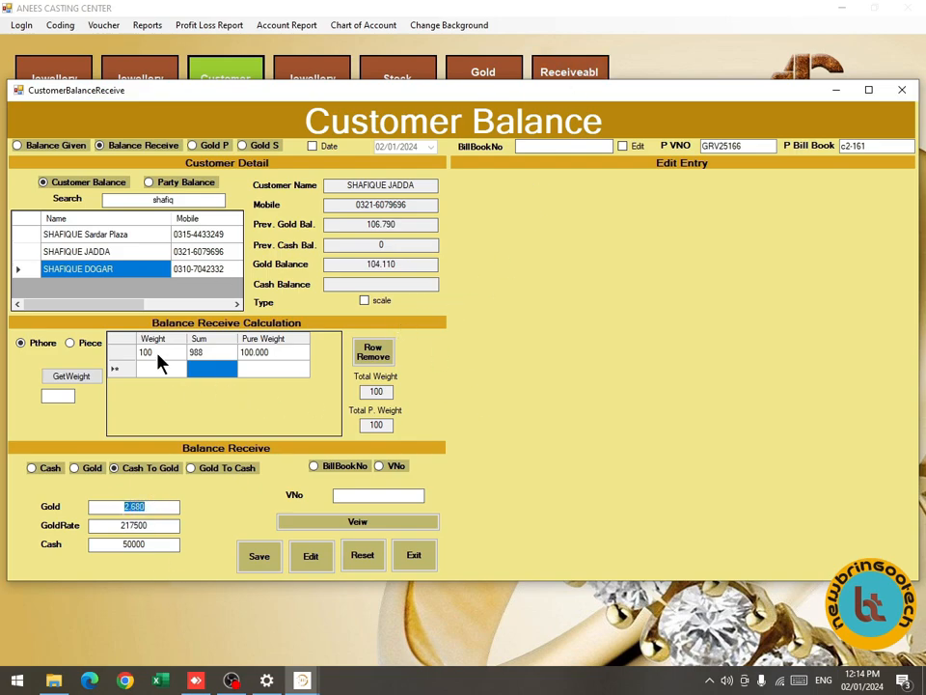
Remove the 100-weight row and close the Customer Balance window.
{"action": "left_click", "coordinate": [129, 355]}
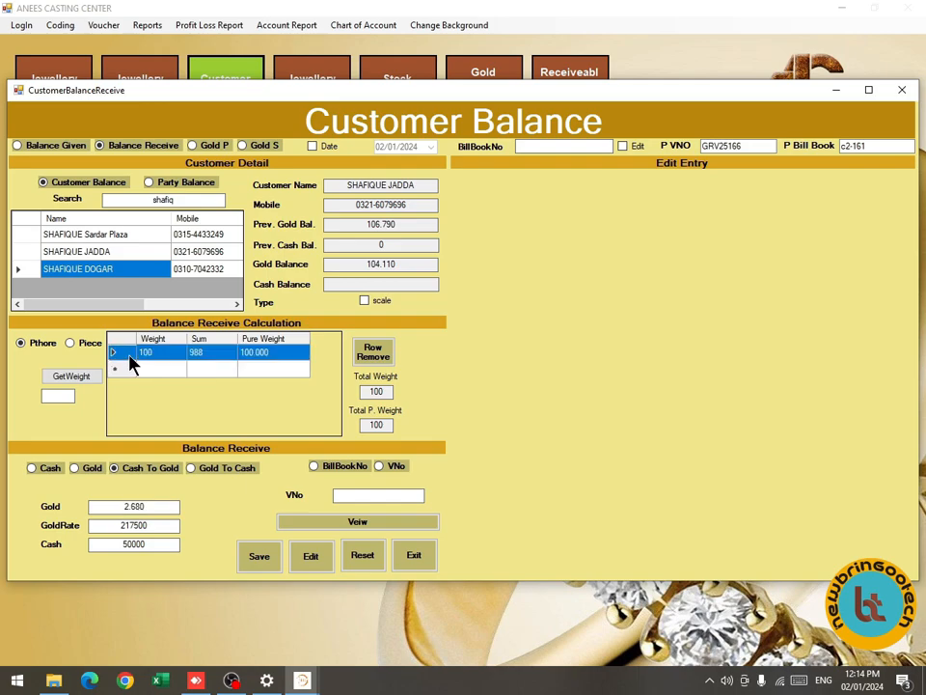
{"action": "left_click", "coordinate": [379, 357]}
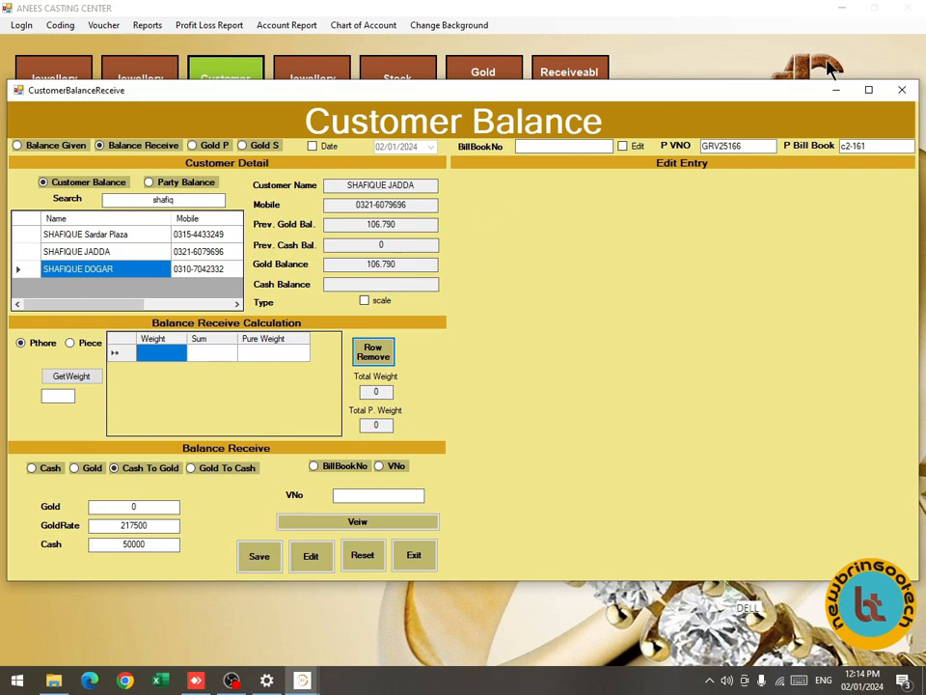
{"action": "left_click", "coordinate": [902, 90]}
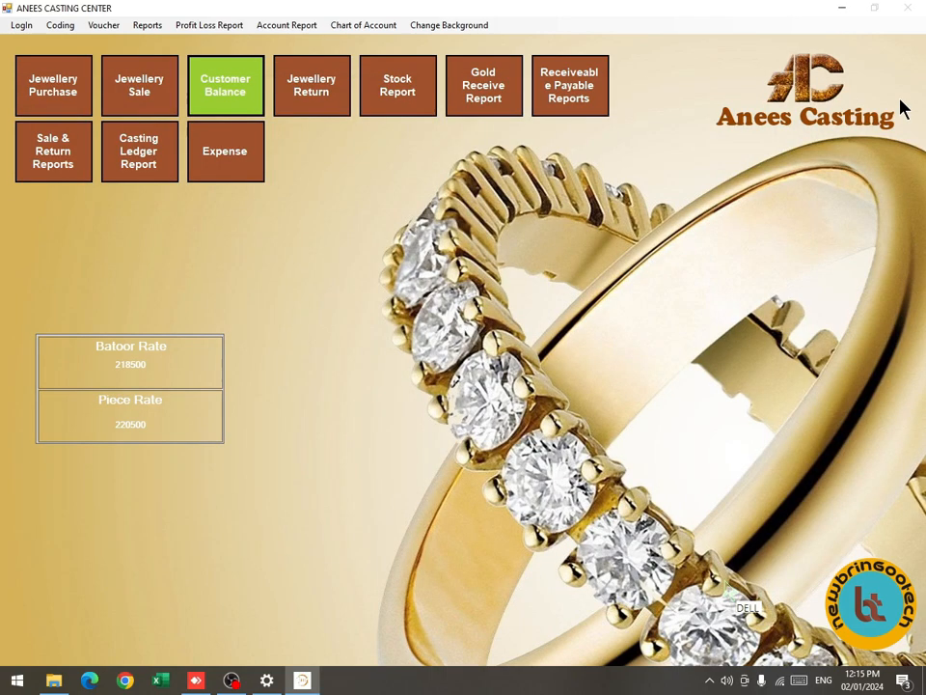
{"action": "left_click", "coordinate": [147, 24]}
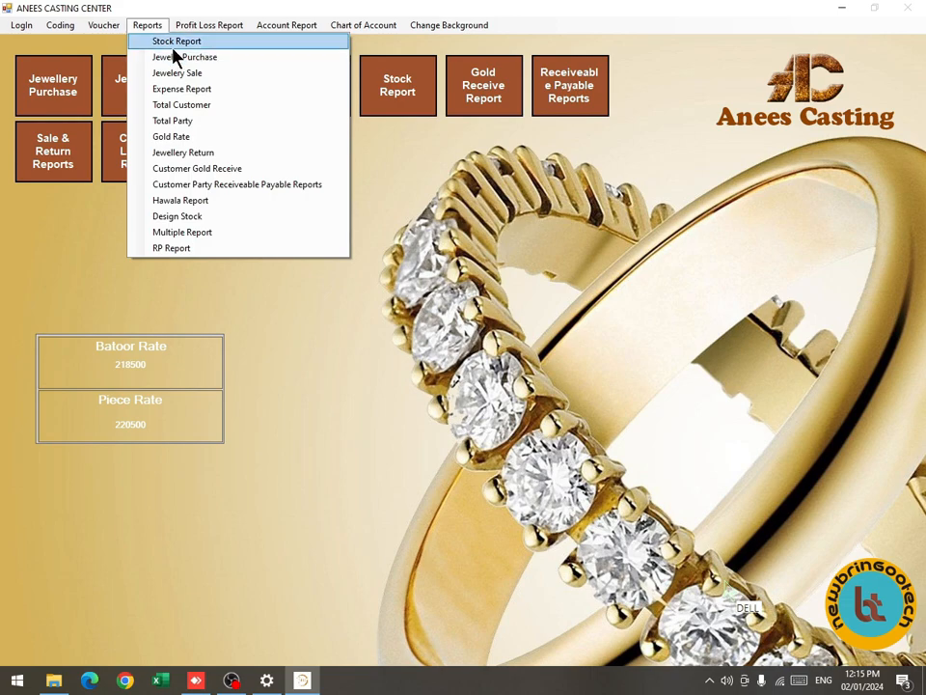
{"action": "mouse_move", "coordinate": [186, 29]}
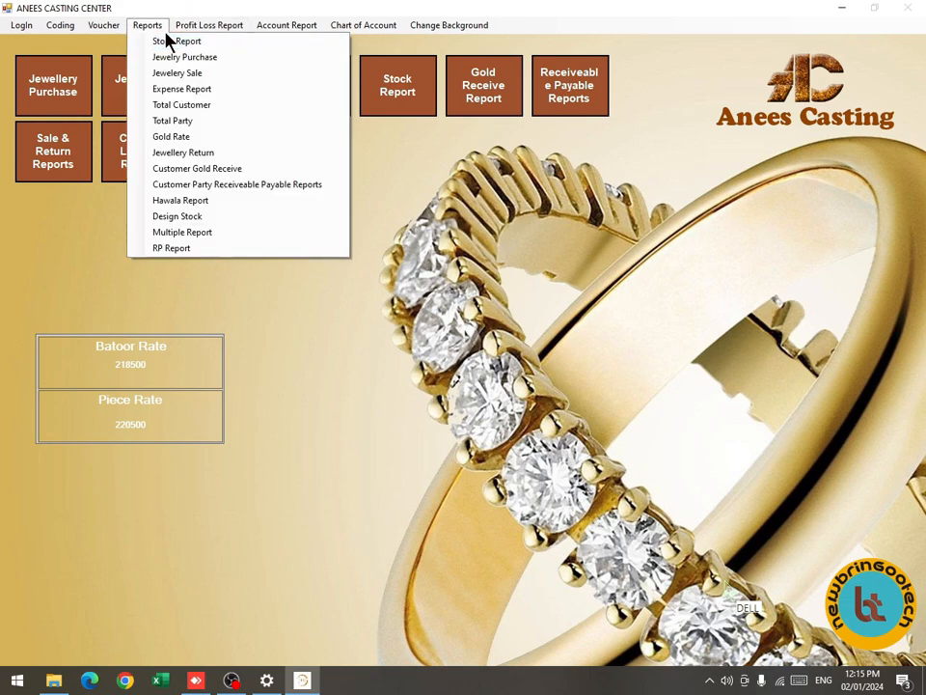
{"action": "left_click", "coordinate": [175, 41]}
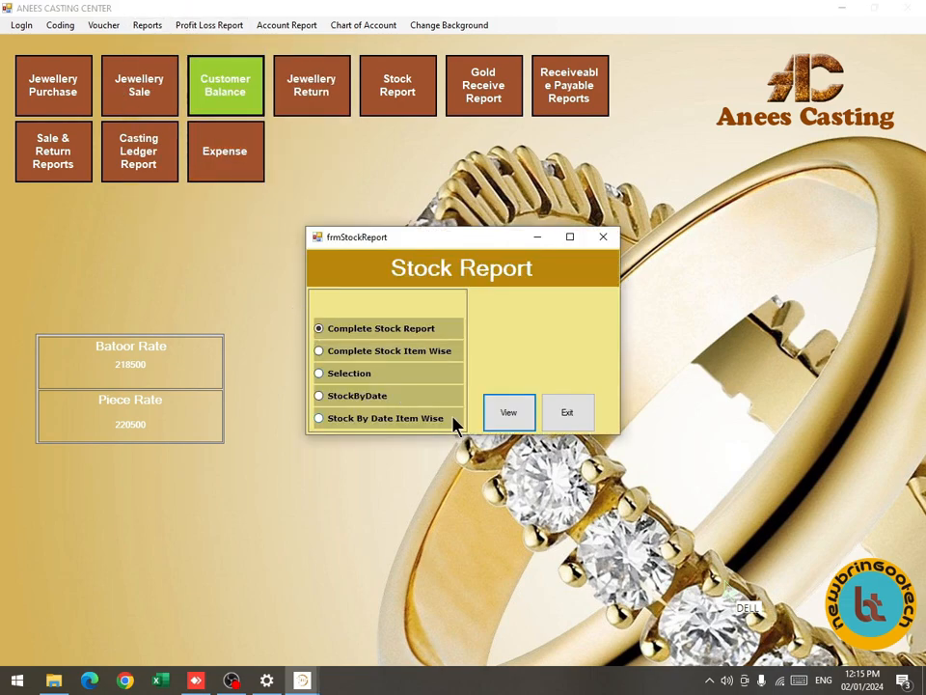
{"action": "left_click", "coordinate": [492, 415]}
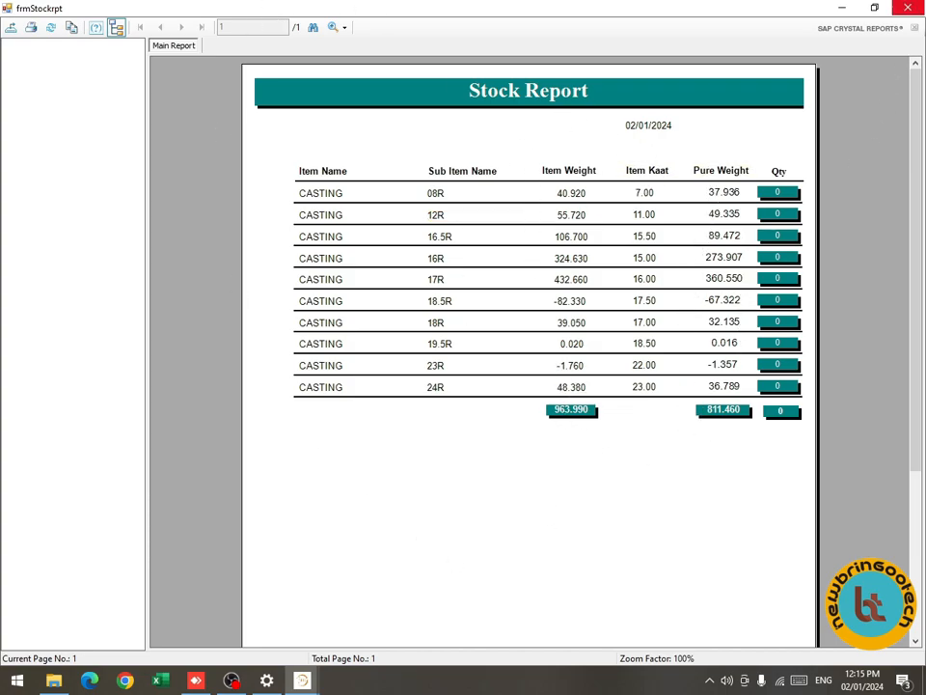
{"action": "left_click", "coordinate": [916, 9]}
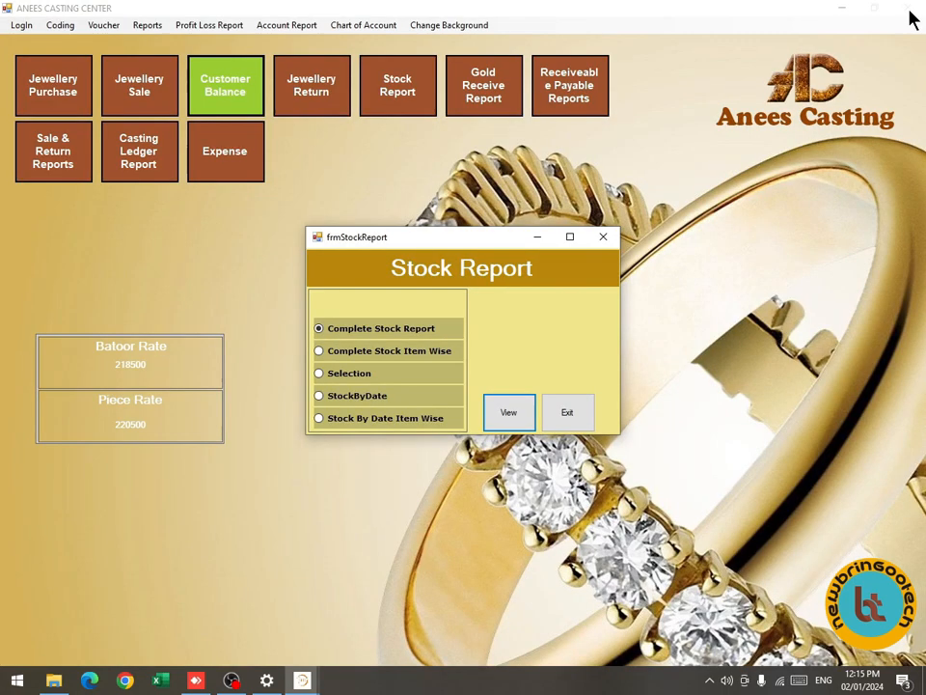
{"action": "left_click", "coordinate": [603, 239]}
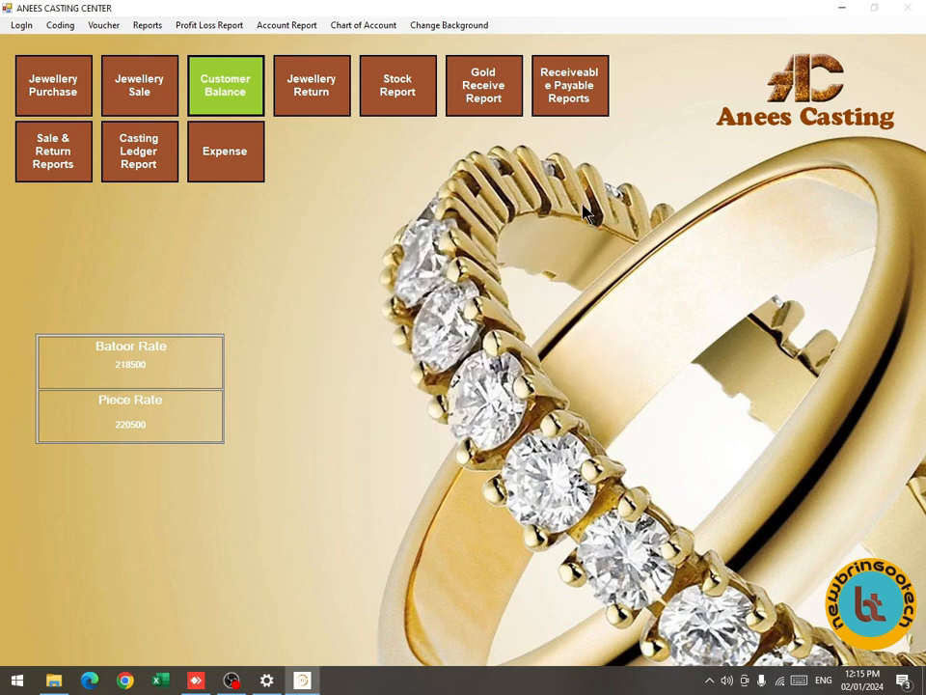
{"action": "left_click", "coordinate": [571, 111]}
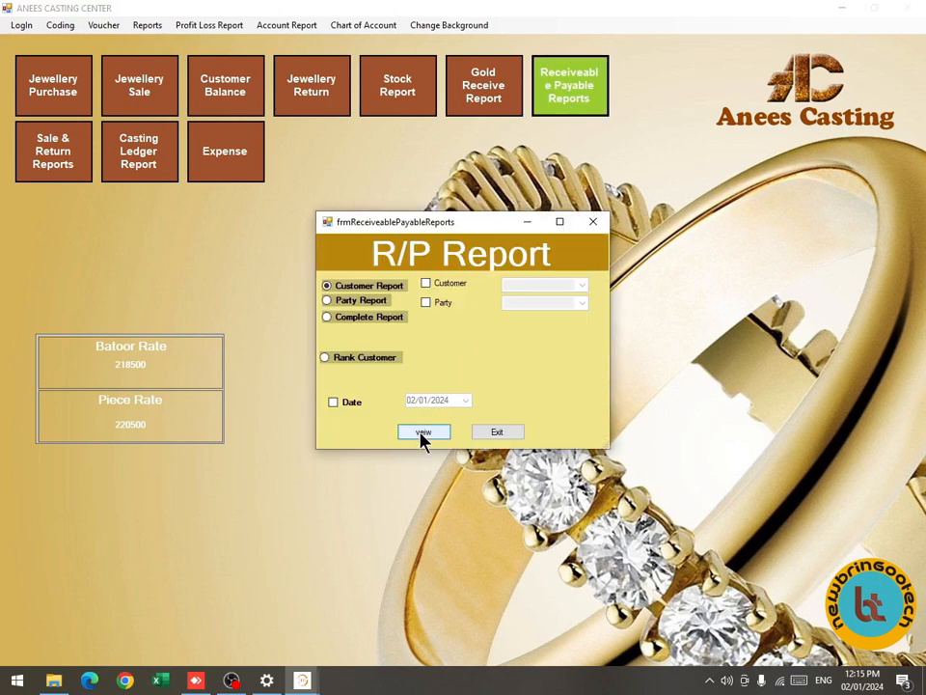
{"action": "left_click", "coordinate": [421, 433]}
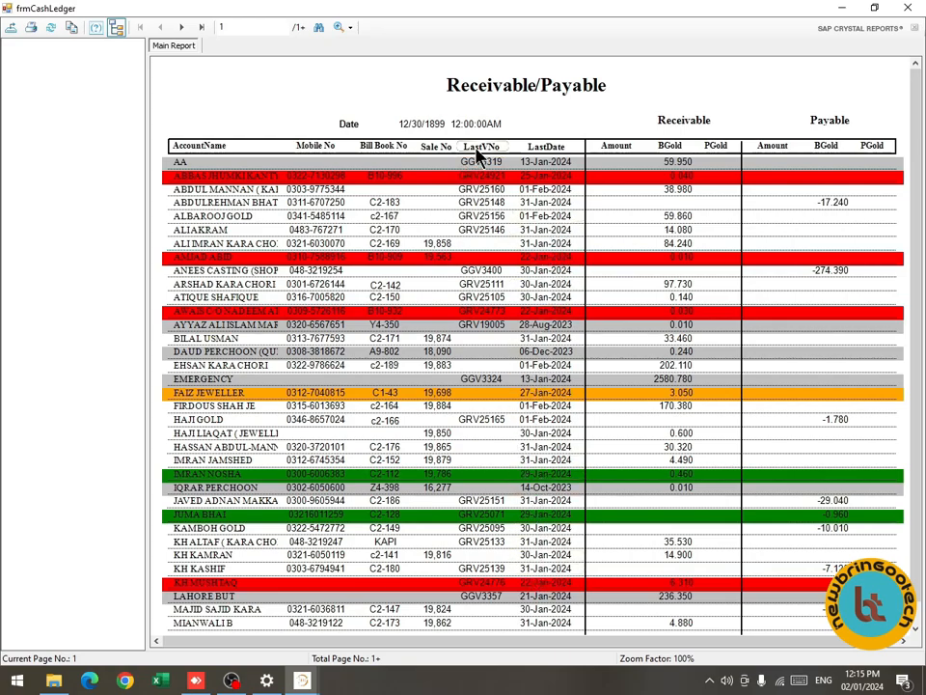
{"action": "left_click", "coordinate": [430, 146]}
{"action": "left_click", "coordinate": [469, 147]}
{"action": "left_click", "coordinate": [182, 27]}
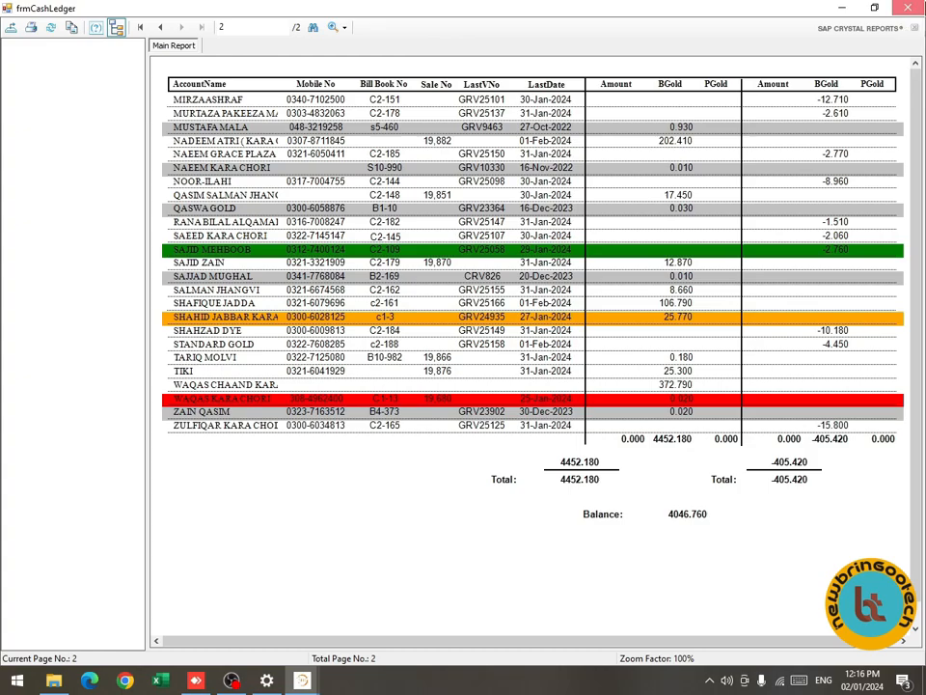
{"action": "left_click", "coordinate": [916, 7]}
{"action": "left_click", "coordinate": [573, 225]}
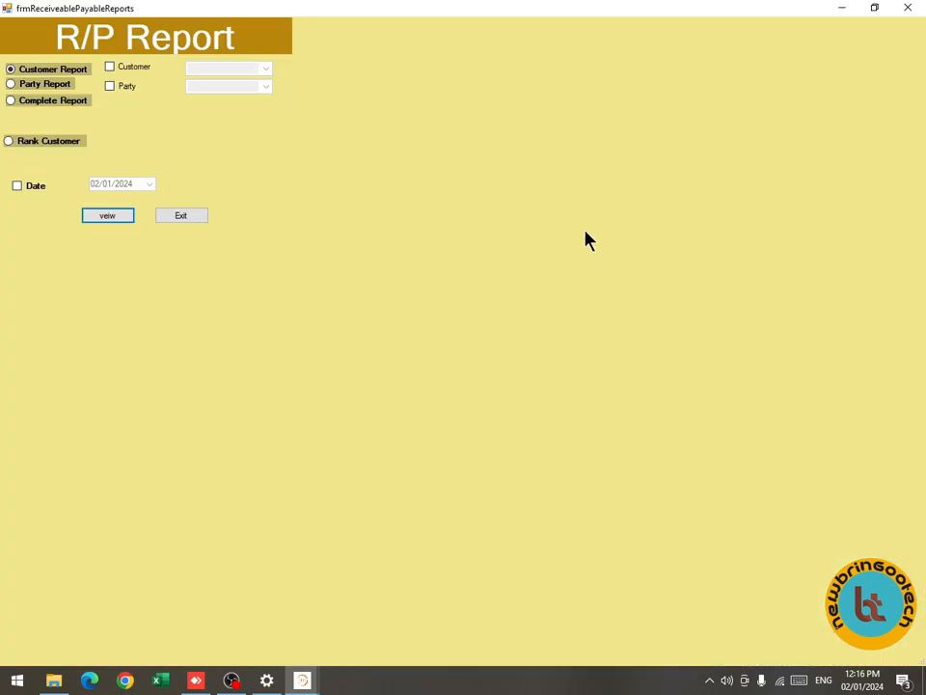
{"action": "left_click", "coordinate": [907, 8]}
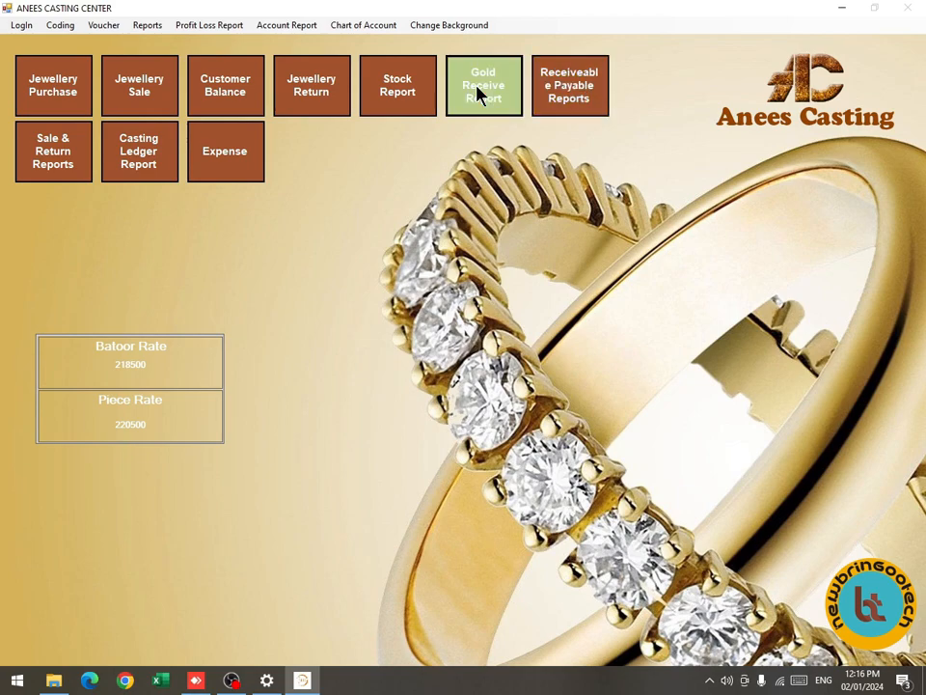
Open the Gold Received By Date report and review gold given 54.790, cash balance 3092567, gold in hand 200.190.
{"action": "left_click", "coordinate": [480, 92]}
{"action": "left_click", "coordinate": [436, 429]}
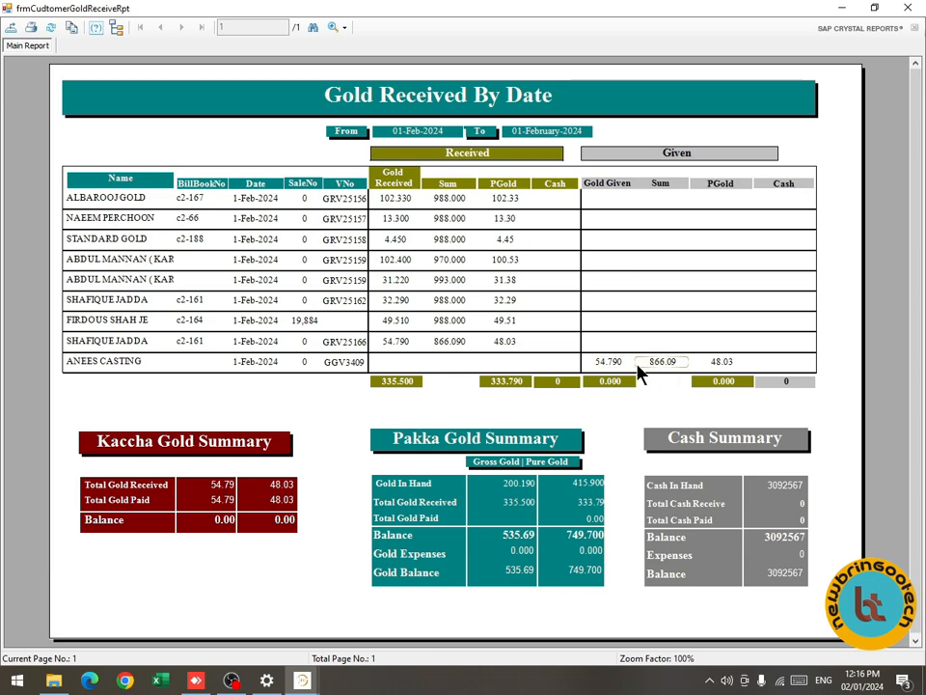
{"action": "left_click", "coordinate": [108, 365]}
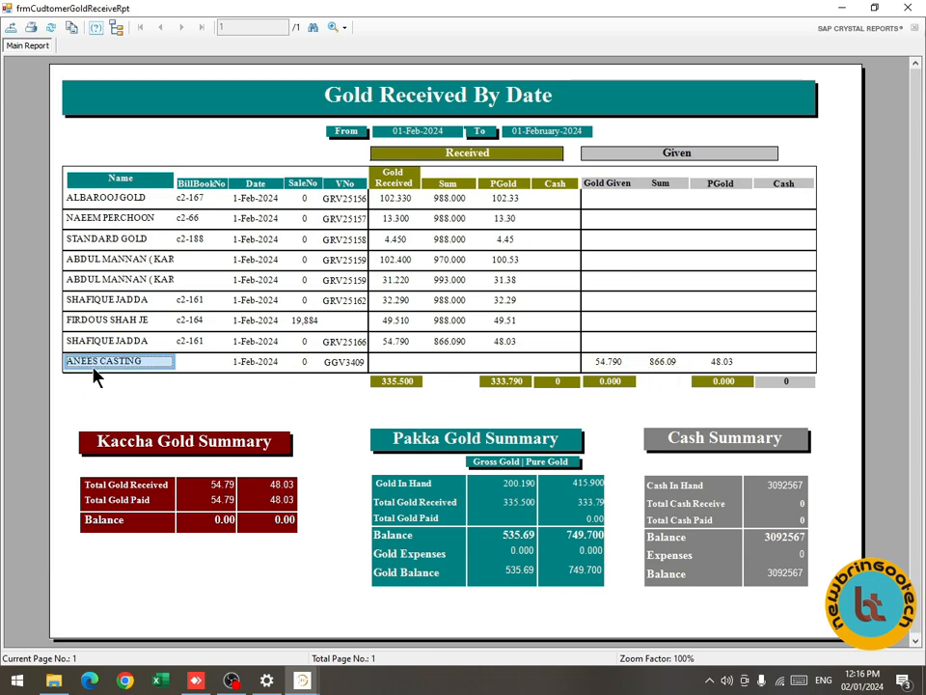
{"action": "left_click", "coordinate": [603, 365]}
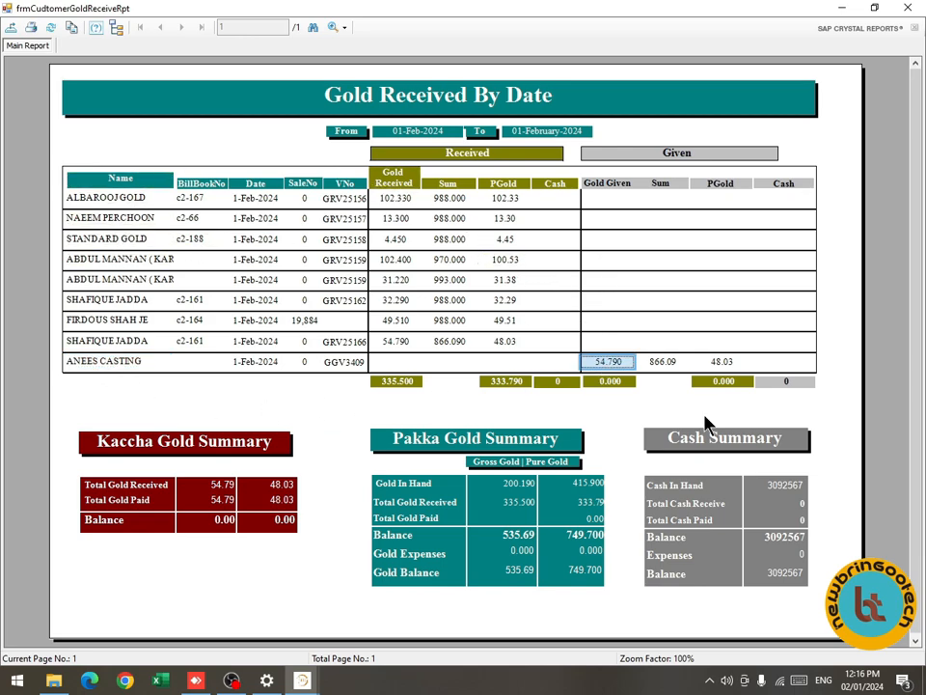
{"action": "scroll", "coordinate": [676, 512], "scroll_direction": "down", "scroll_amount": 1}
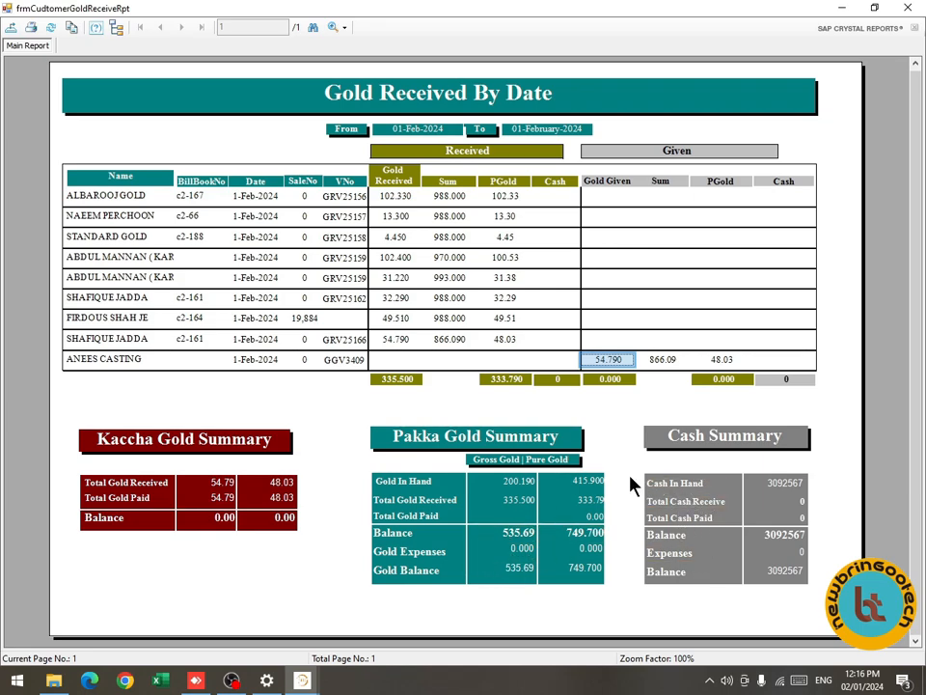
{"action": "left_click", "coordinate": [762, 534]}
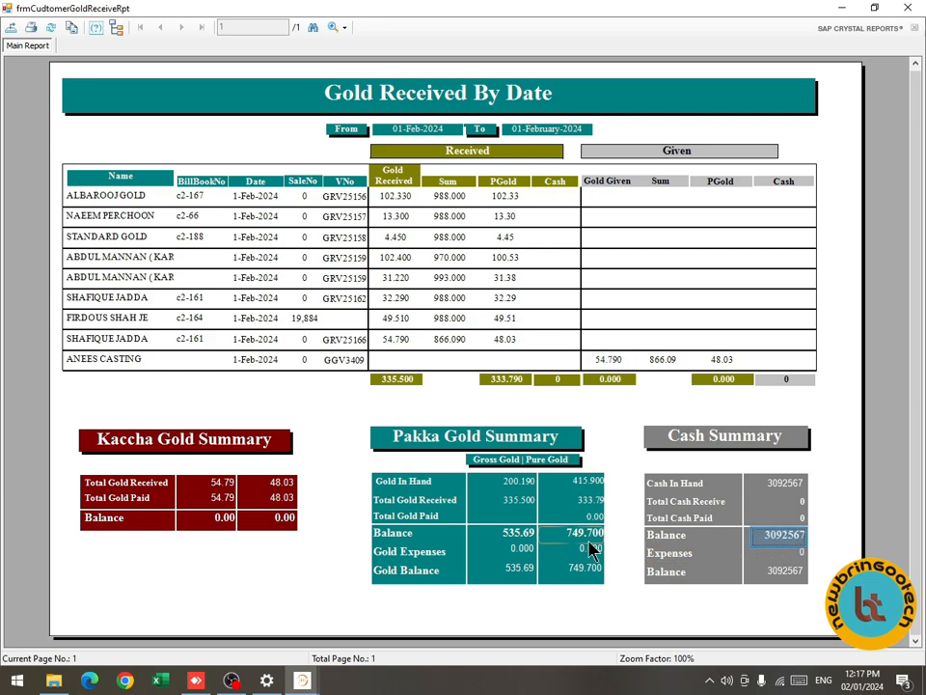
{"action": "left_click", "coordinate": [503, 482]}
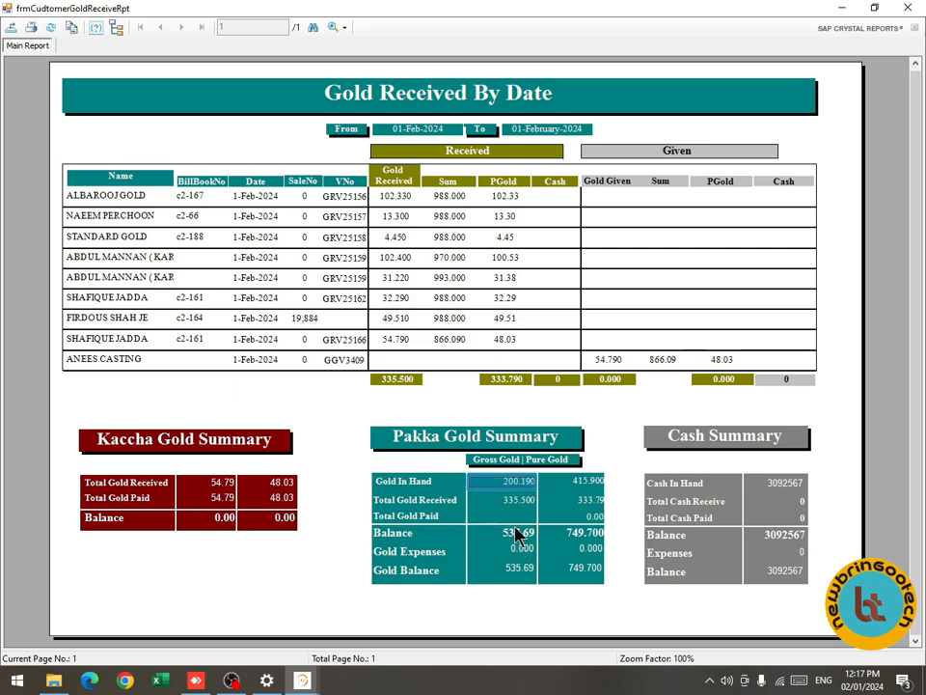
Close the gold report and open Jewelry Purchase reports with Selection filtering.
{"action": "key", "text": "alt+F4"}
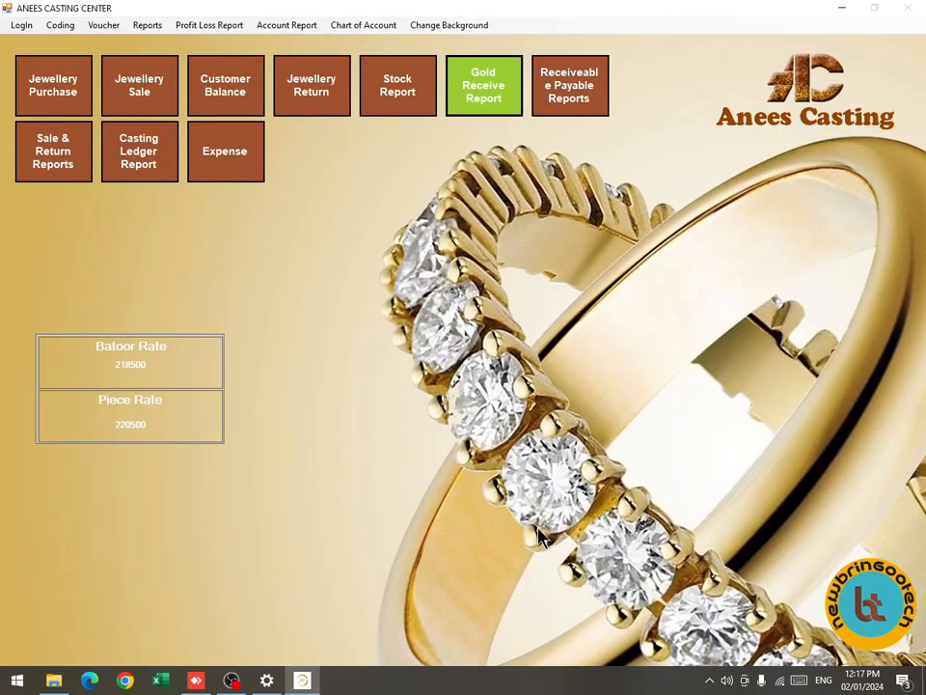
{"action": "left_click", "coordinate": [147, 26]}
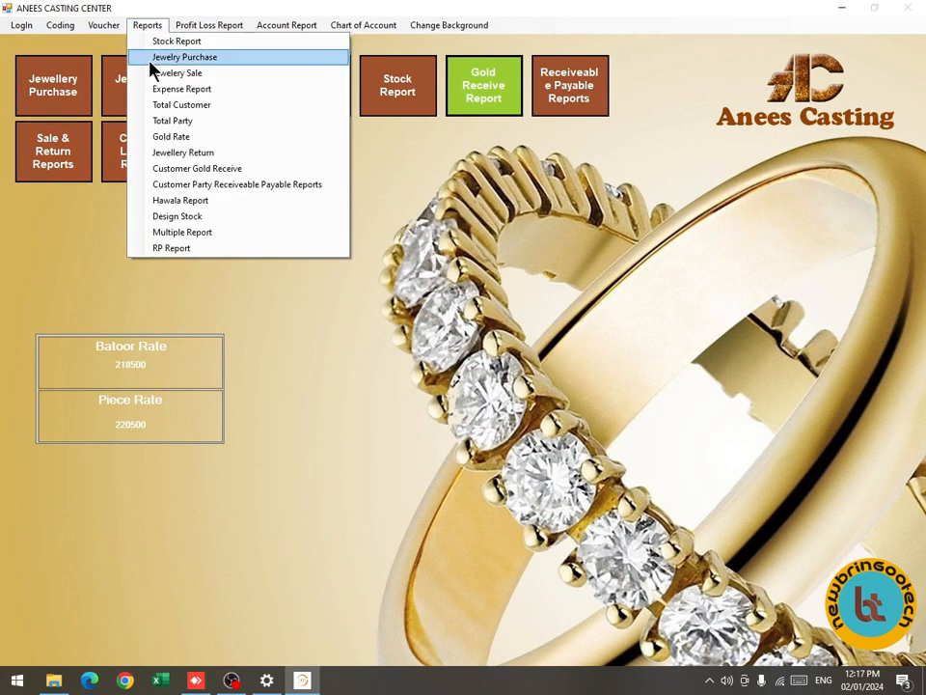
{"action": "left_click", "coordinate": [159, 58]}
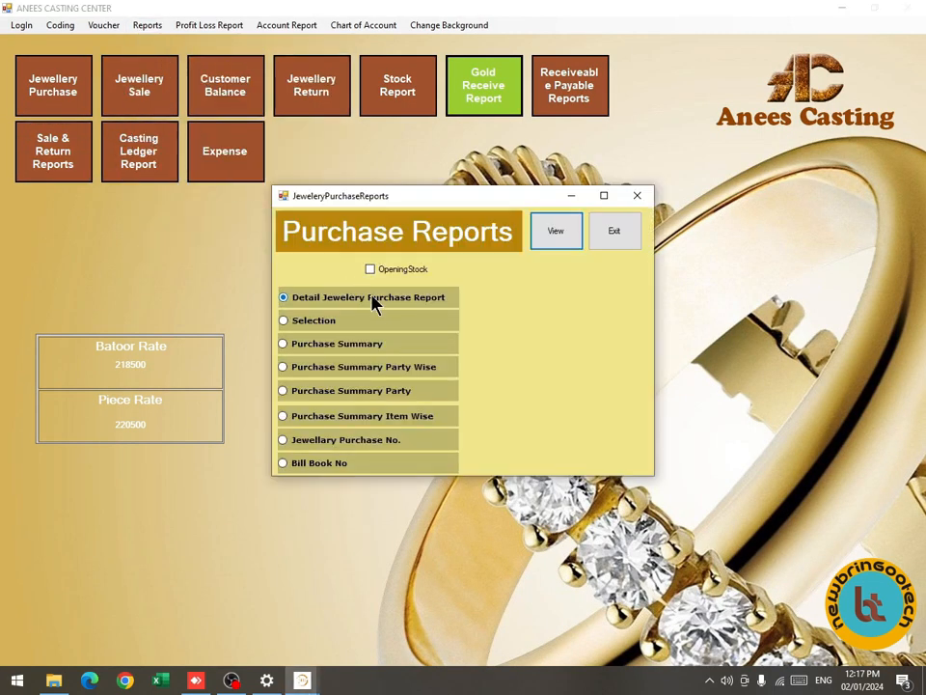
{"action": "left_click", "coordinate": [377, 328]}
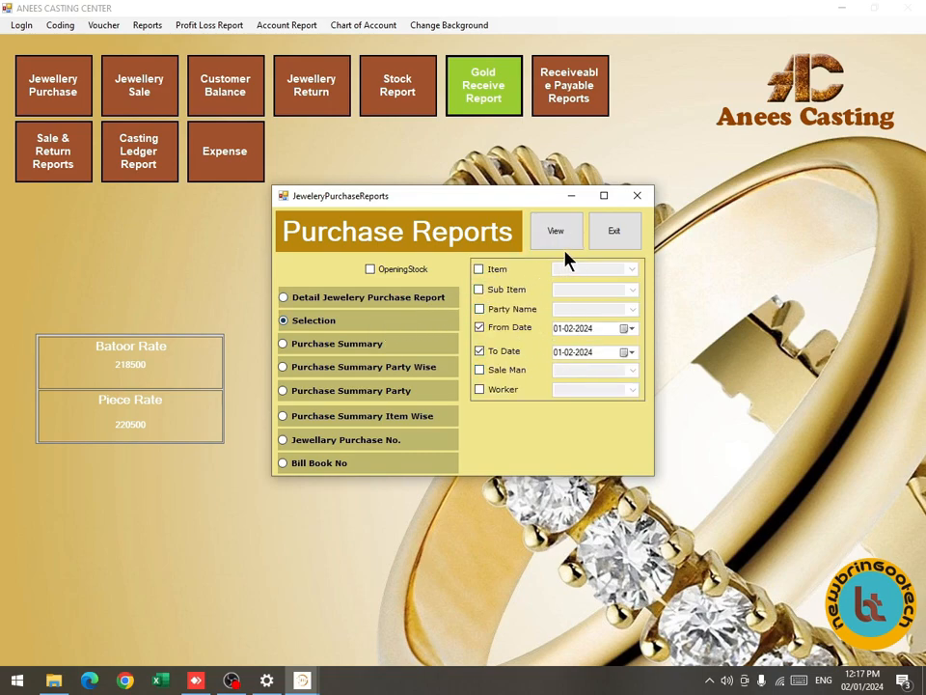
Filter the purchase report to item CASTING and sub item 16R.
{"action": "left_click", "coordinate": [497, 270]}
{"action": "left_click", "coordinate": [506, 289]}
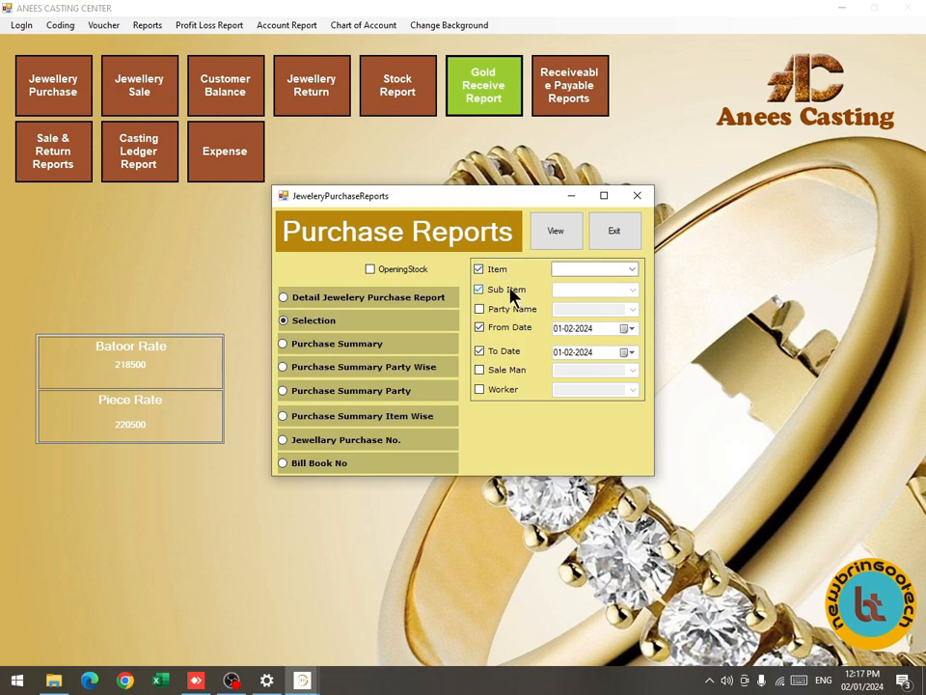
{"action": "left_click", "coordinate": [633, 272]}
{"action": "left_click", "coordinate": [616, 281]}
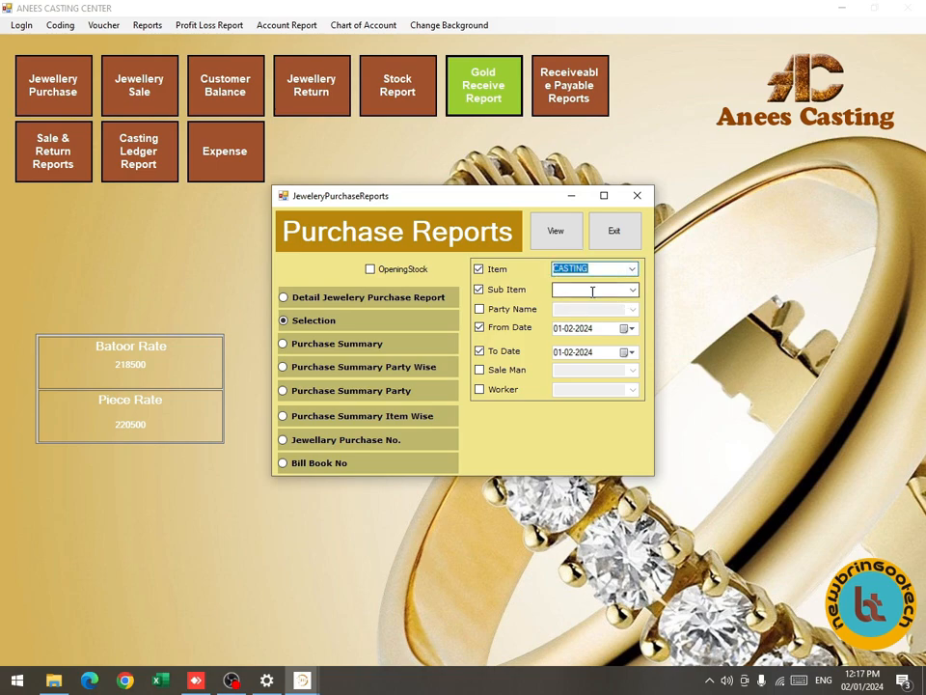
{"action": "left_click", "coordinate": [633, 289]}
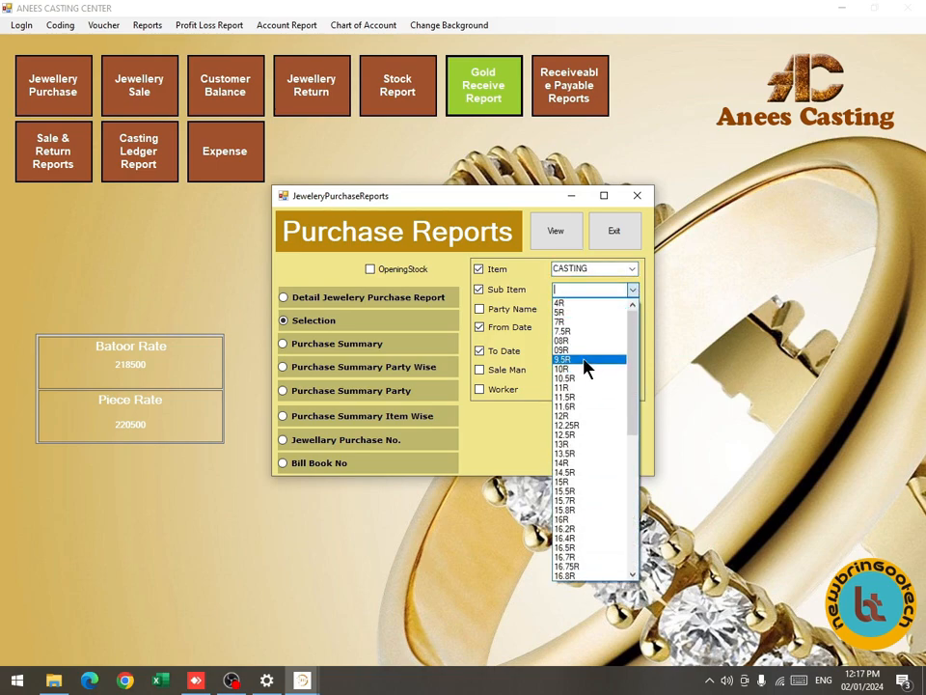
{"action": "type", "text": "16"}
{"action": "key", "text": "Down"}
{"action": "key", "text": "Return"}
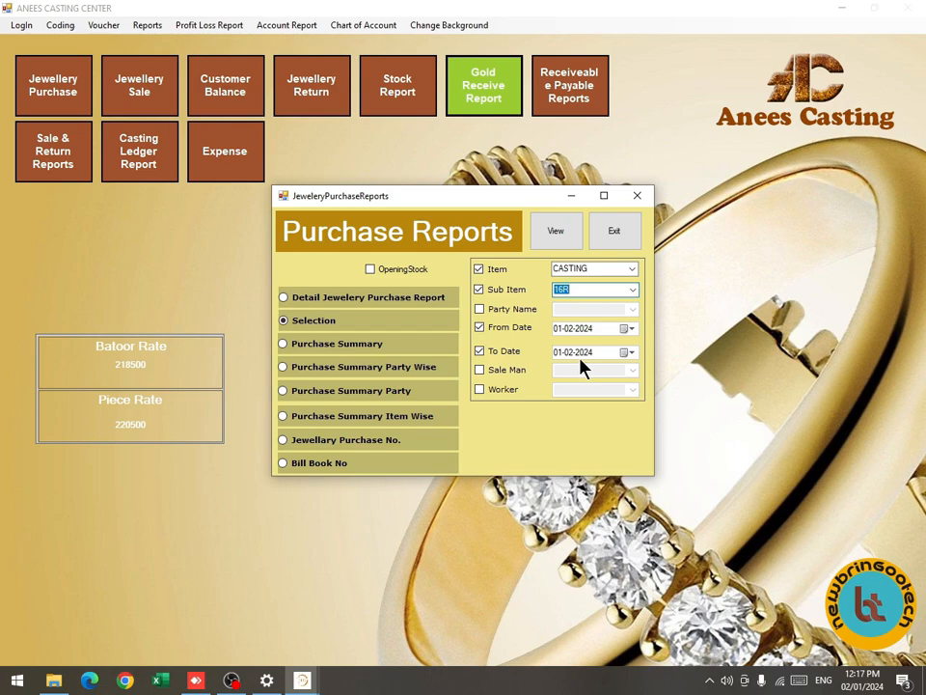
View the CASTING 16R purchase report, then rerun it with an earlier start date.
{"action": "left_click", "coordinate": [564, 239]}
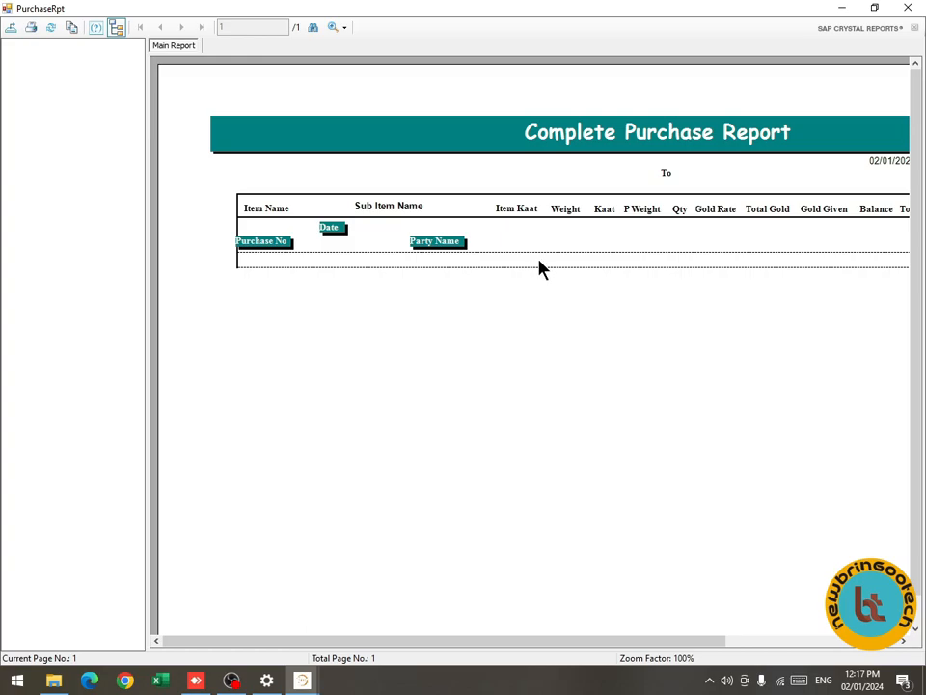
{"action": "left_click", "coordinate": [908, 8]}
{"action": "left_click", "coordinate": [570, 329]}
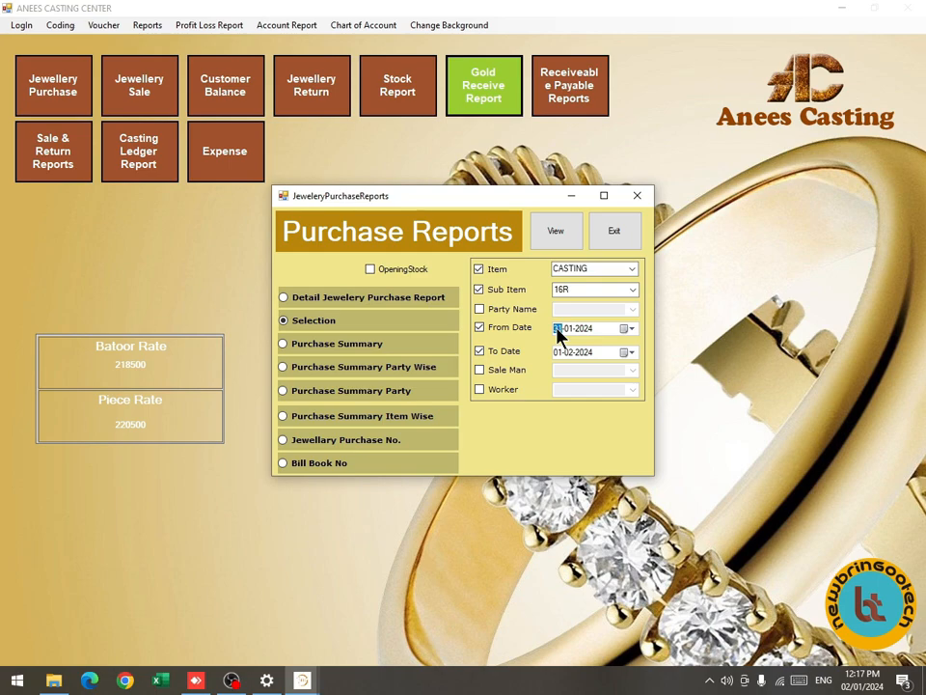
{"action": "left_click", "coordinate": [566, 245]}
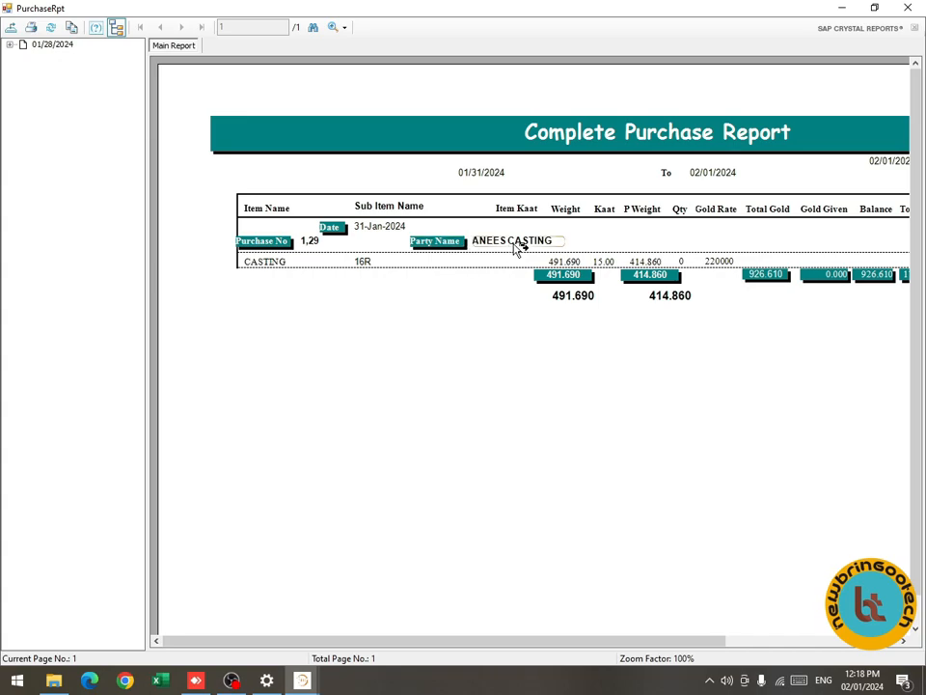
{"action": "left_click", "coordinate": [905, 7]}
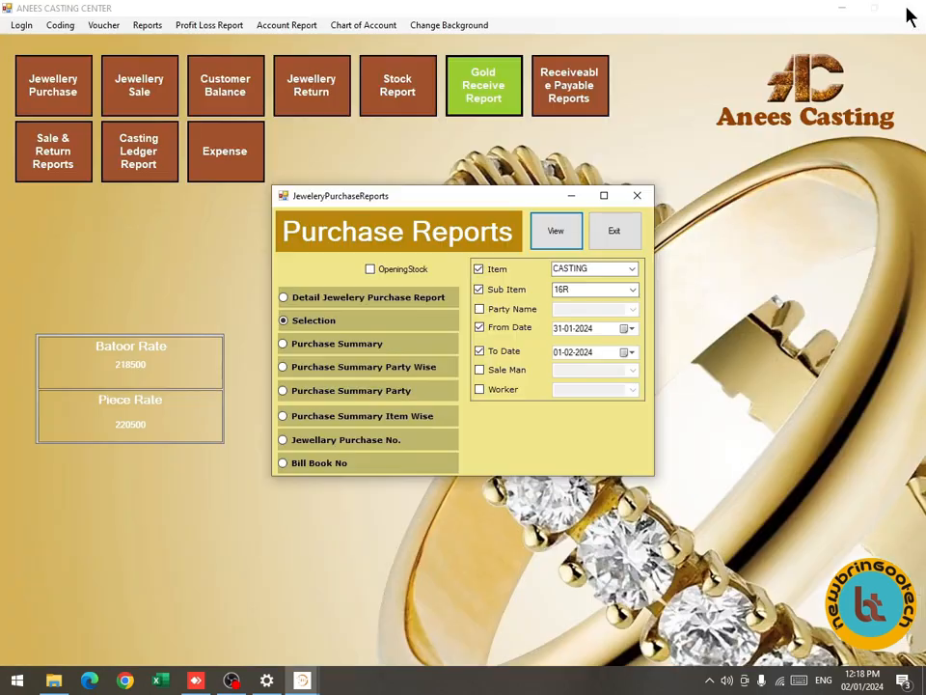
View the all-items purchase report (1109.620 weight, 926.610 pure) and close Purchase Reports.
{"action": "left_click", "coordinate": [478, 269]}
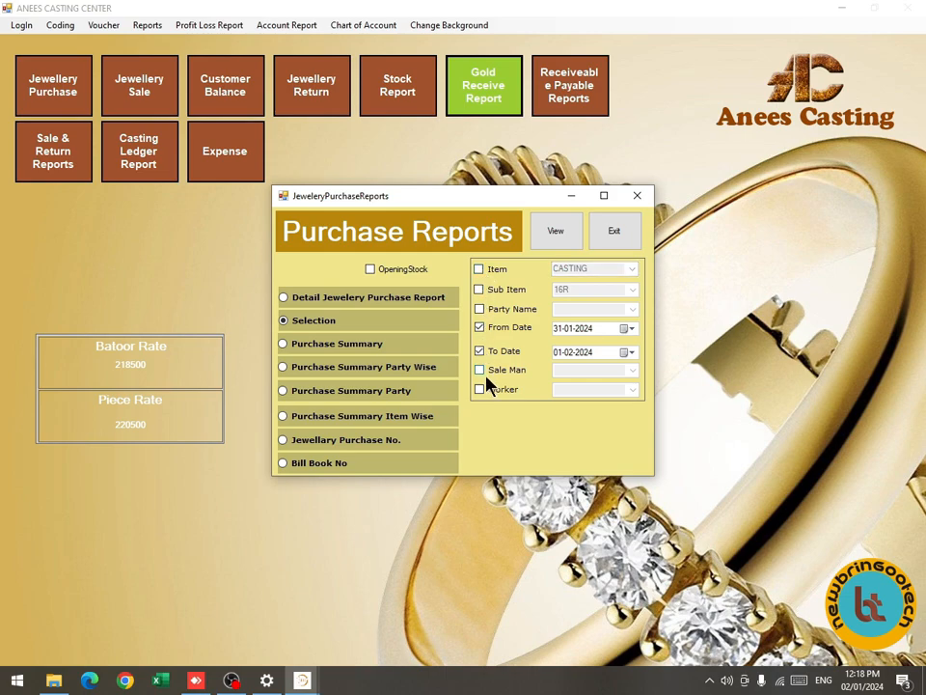
{"action": "left_click", "coordinate": [563, 233]}
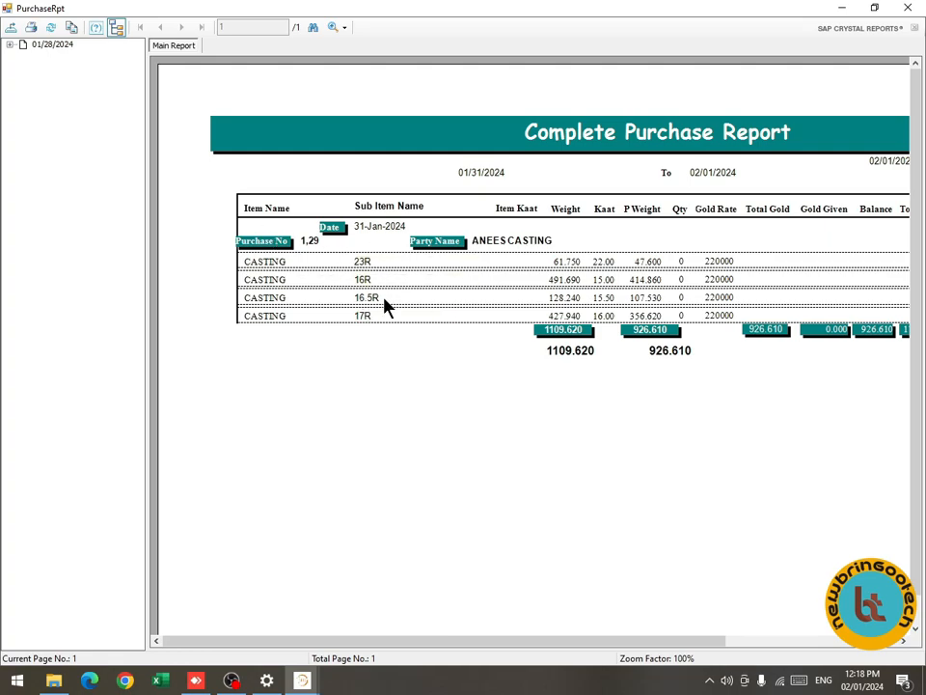
{"action": "left_click", "coordinate": [905, 7]}
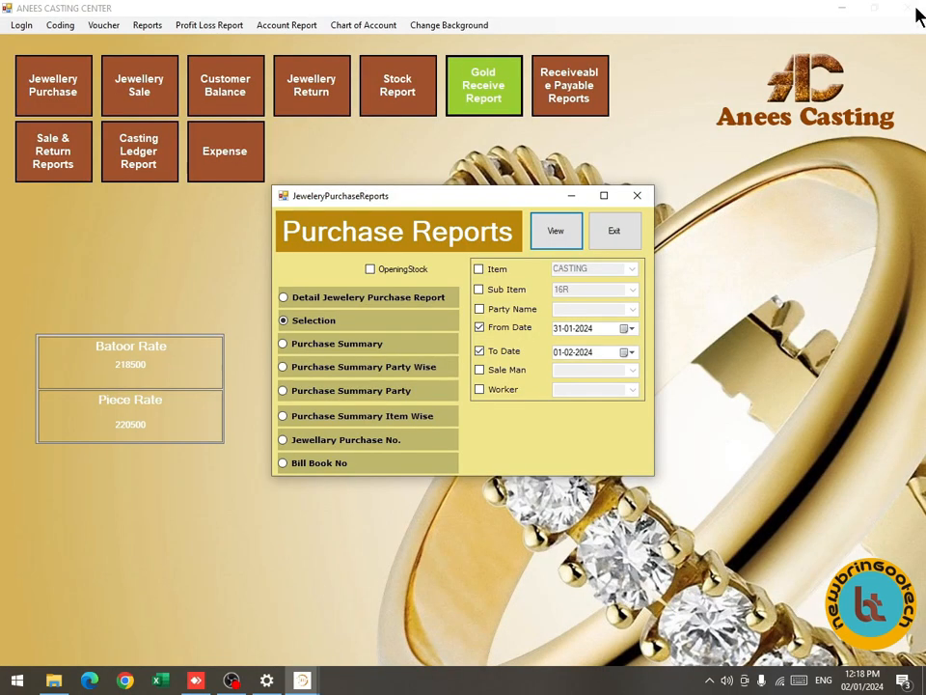
{"action": "left_click", "coordinate": [631, 244]}
Reopen and close the Jewelry Purchase reports window.
{"action": "left_click", "coordinate": [152, 26]}
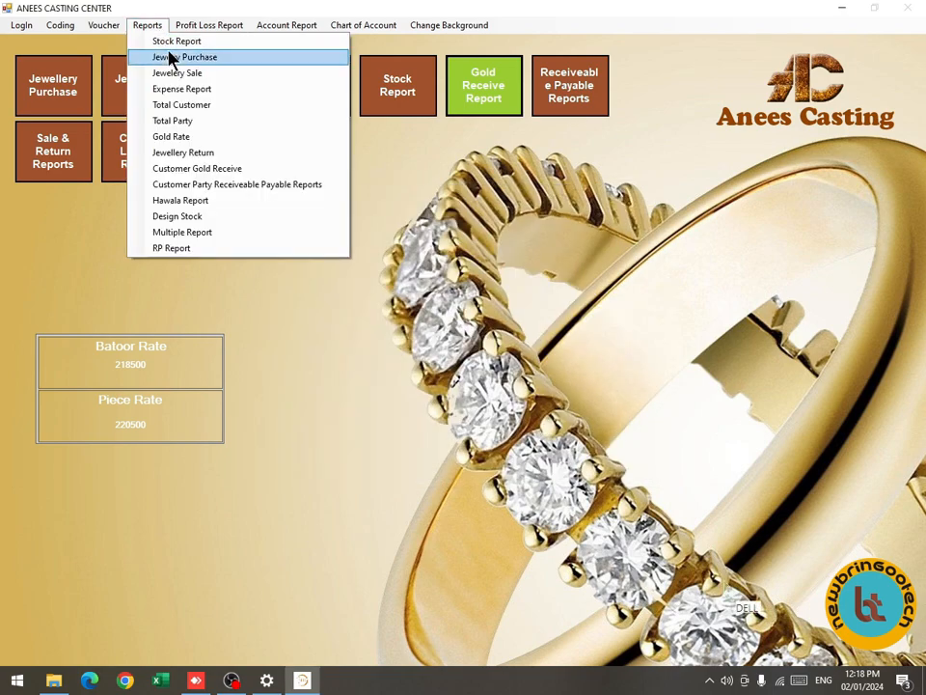
{"action": "left_click", "coordinate": [173, 56]}
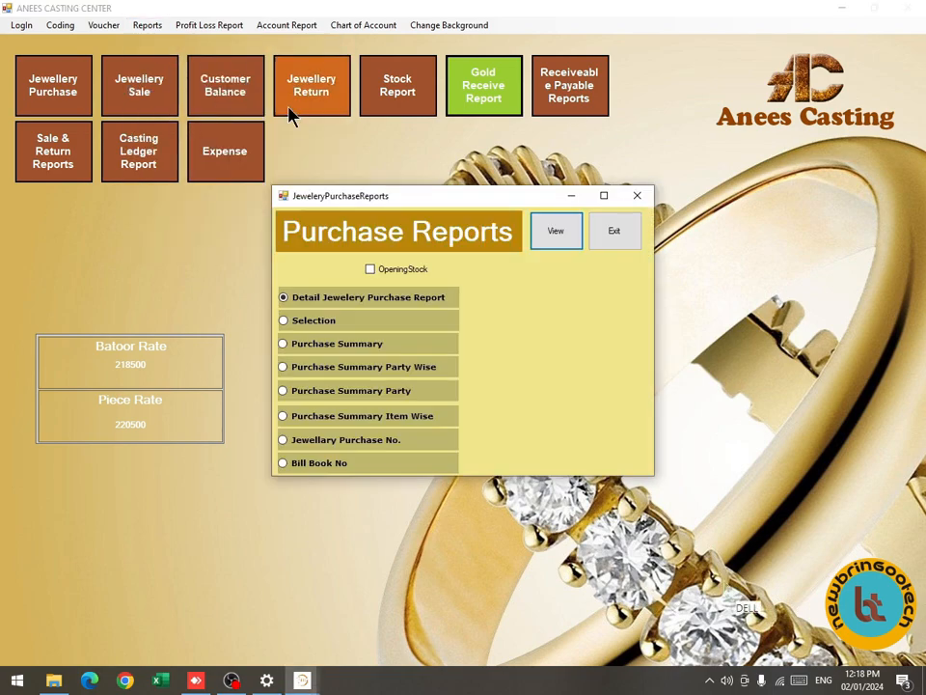
{"action": "left_click", "coordinate": [595, 236]}
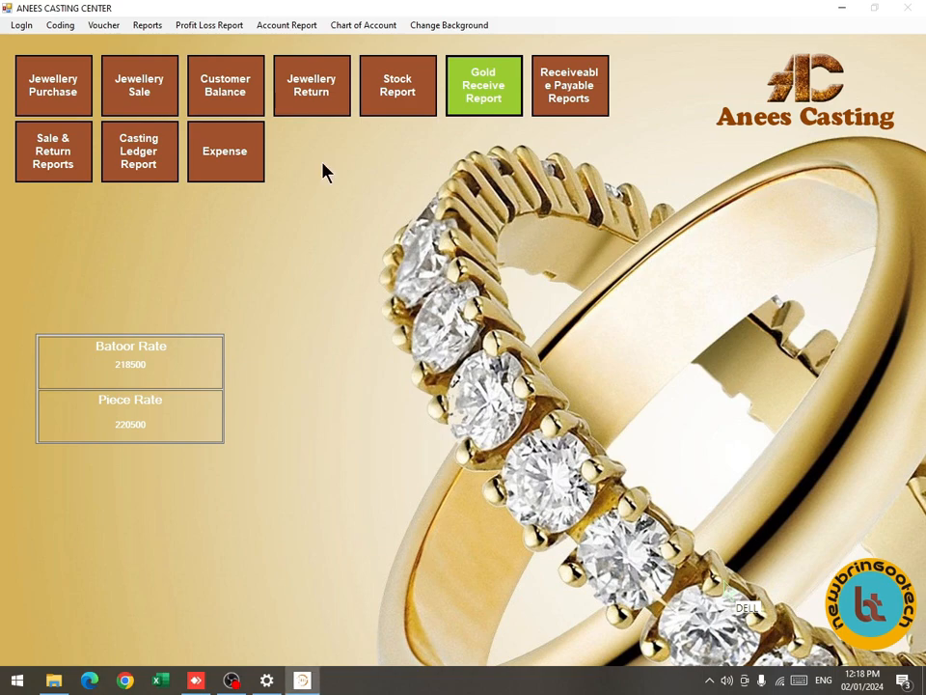
View the Complete Sale Report for 02-01-2024 by Selection (237.55 weight, 201.250 pure).
{"action": "left_click", "coordinate": [156, 27]}
{"action": "left_click", "coordinate": [168, 73]}
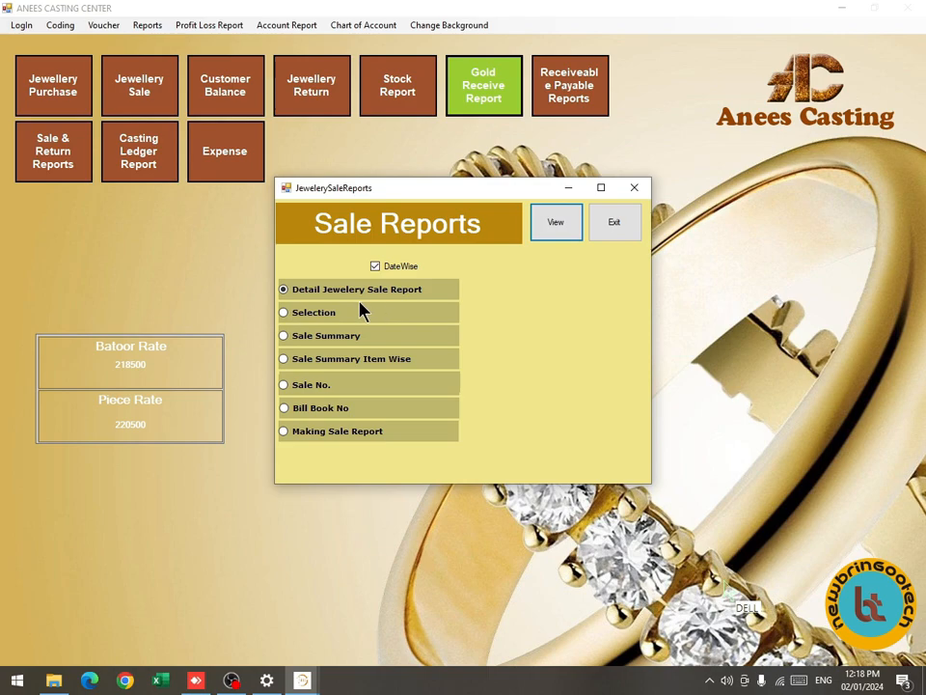
{"action": "left_click", "coordinate": [332, 319]}
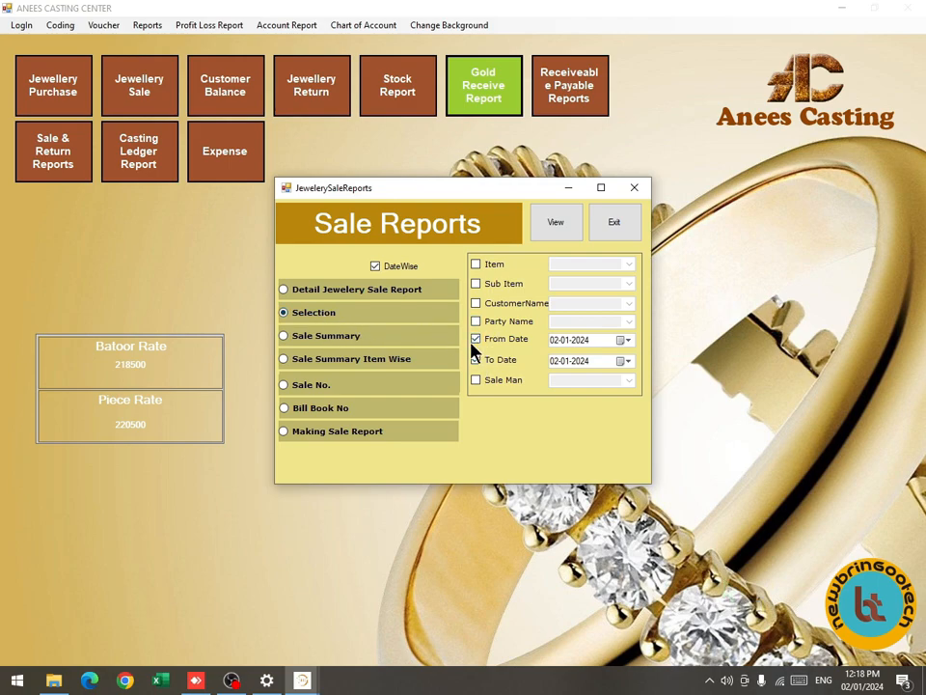
{"action": "left_click", "coordinate": [557, 234]}
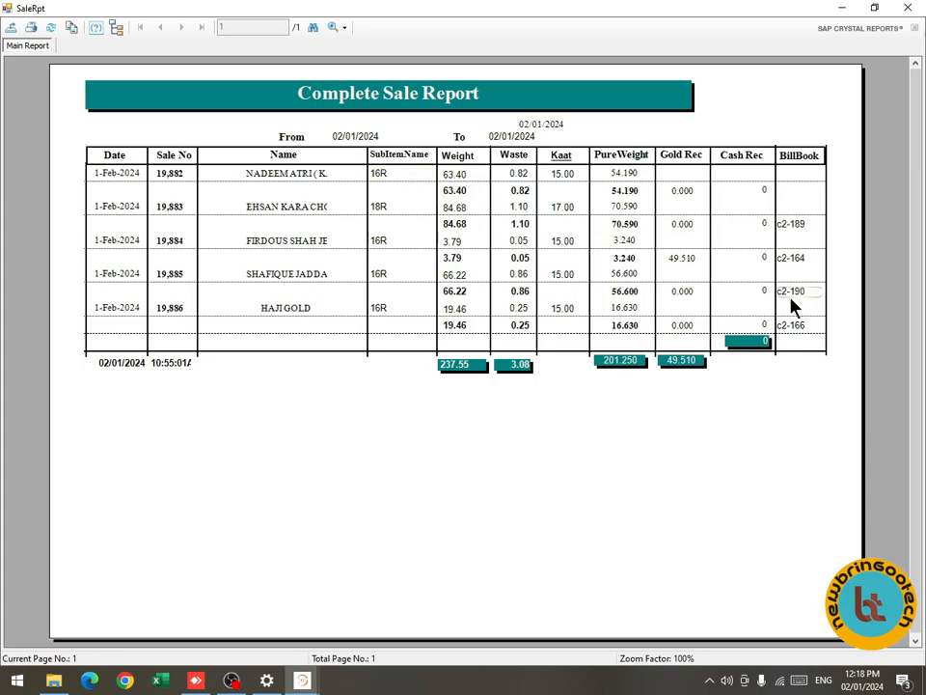
{"action": "left_click", "coordinate": [906, 8]}
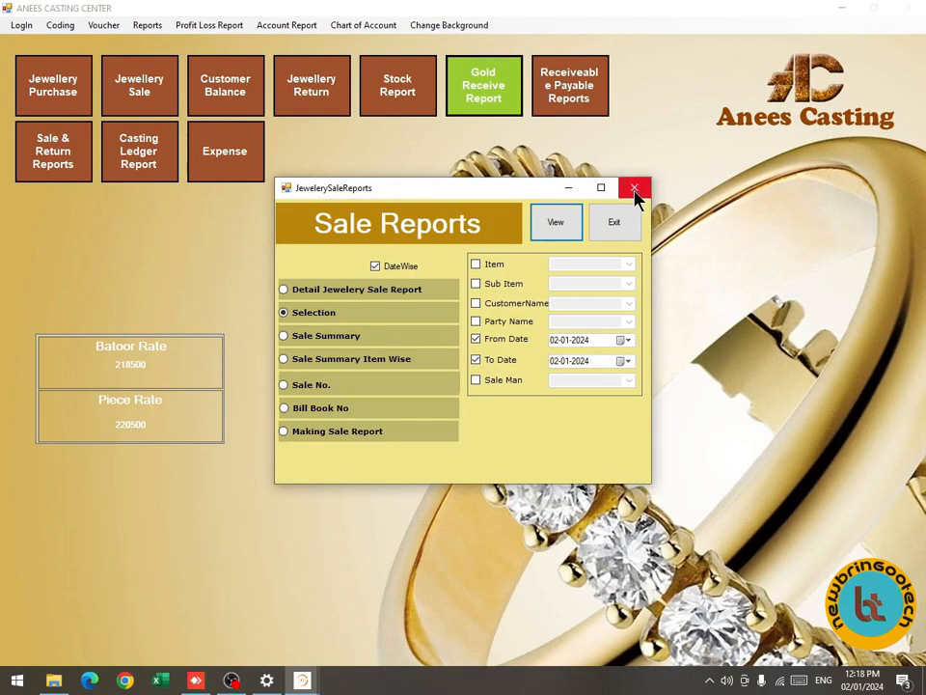
Filter the sale report by sub item and the customer's name, showing one 16R sale of 66.22 weight.
{"action": "left_click", "coordinate": [489, 286]}
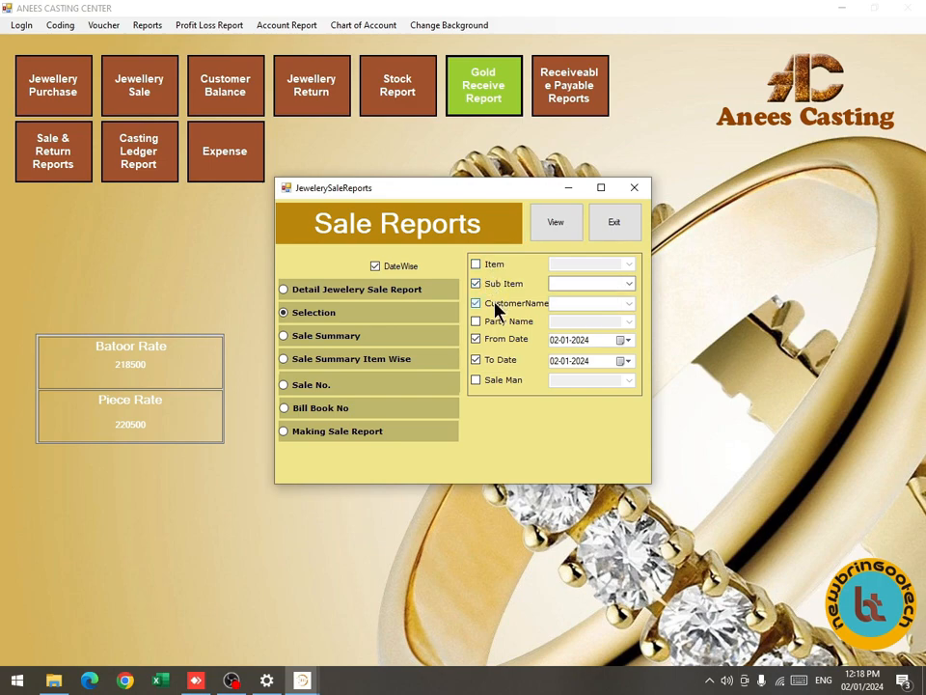
{"action": "left_click", "coordinate": [500, 304]}
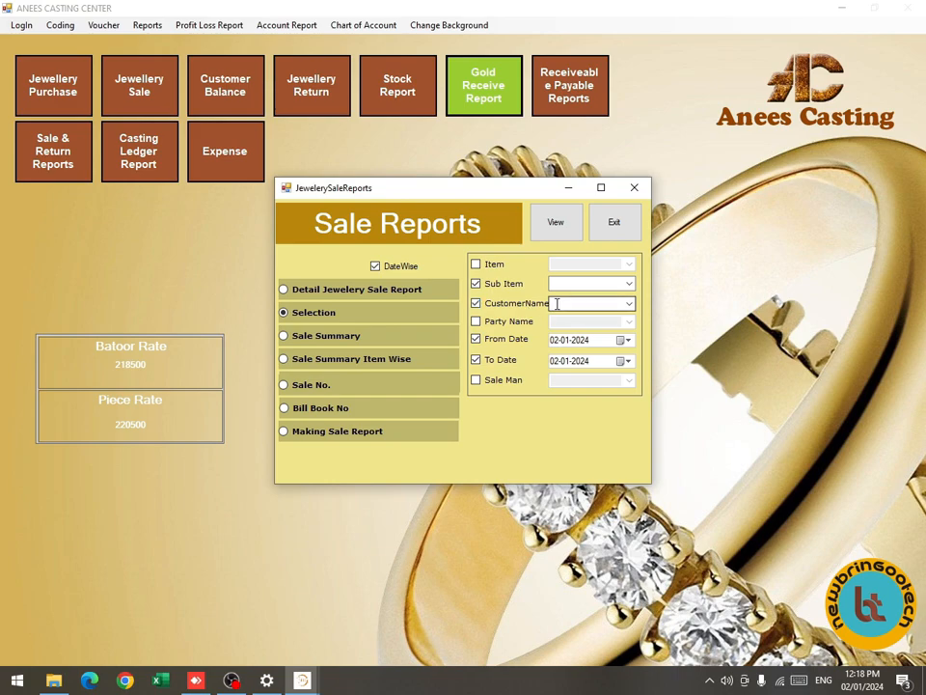
{"action": "left_click", "coordinate": [628, 305]}
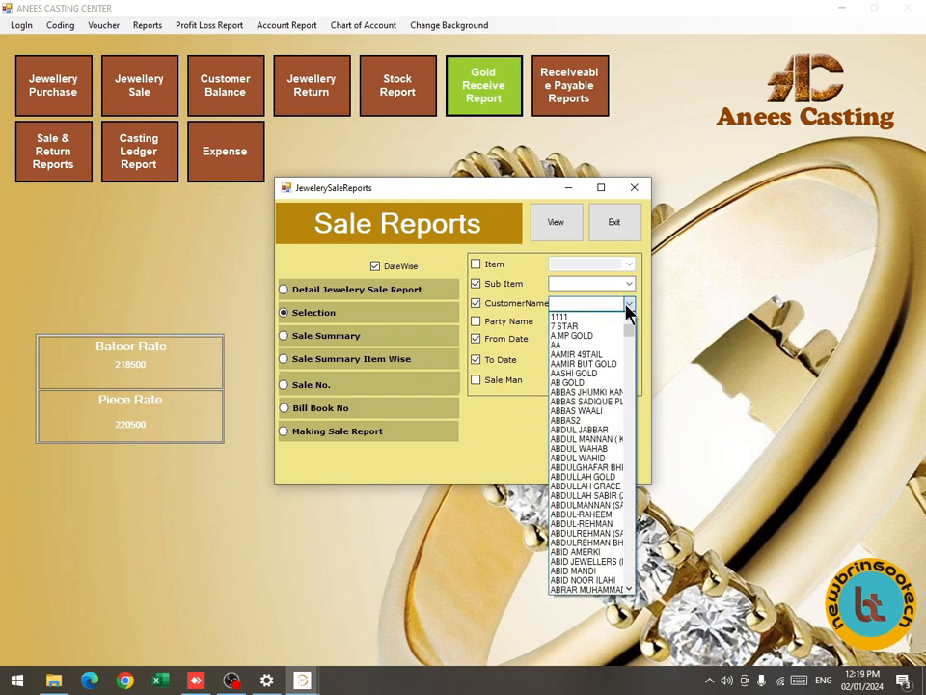
{"action": "type", "text": "shafique"}
{"action": "key", "text": "Down"}
{"action": "key", "text": "Return"}
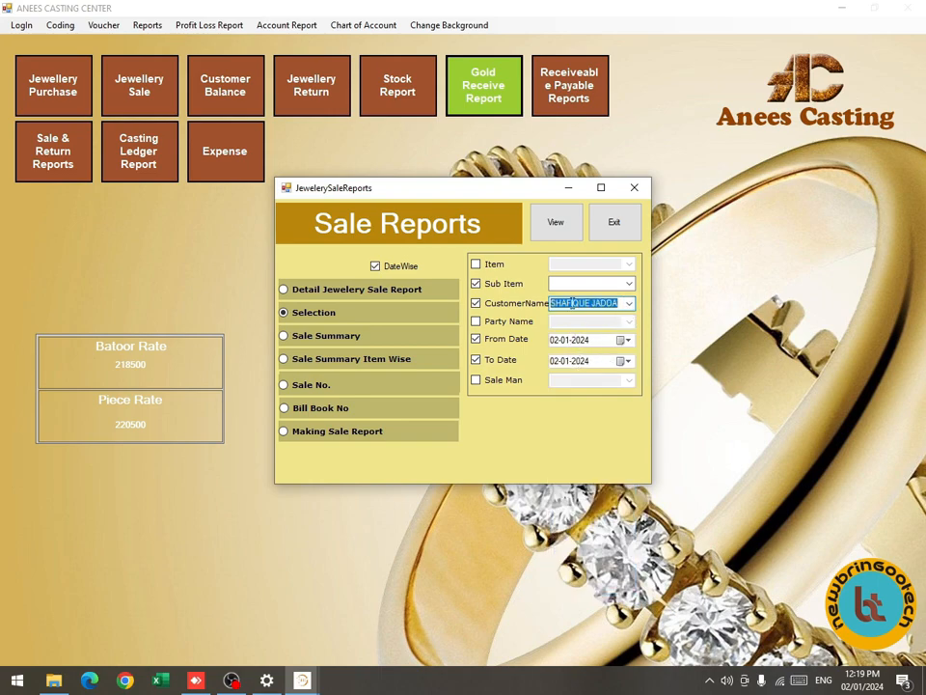
{"action": "left_click", "coordinate": [566, 238]}
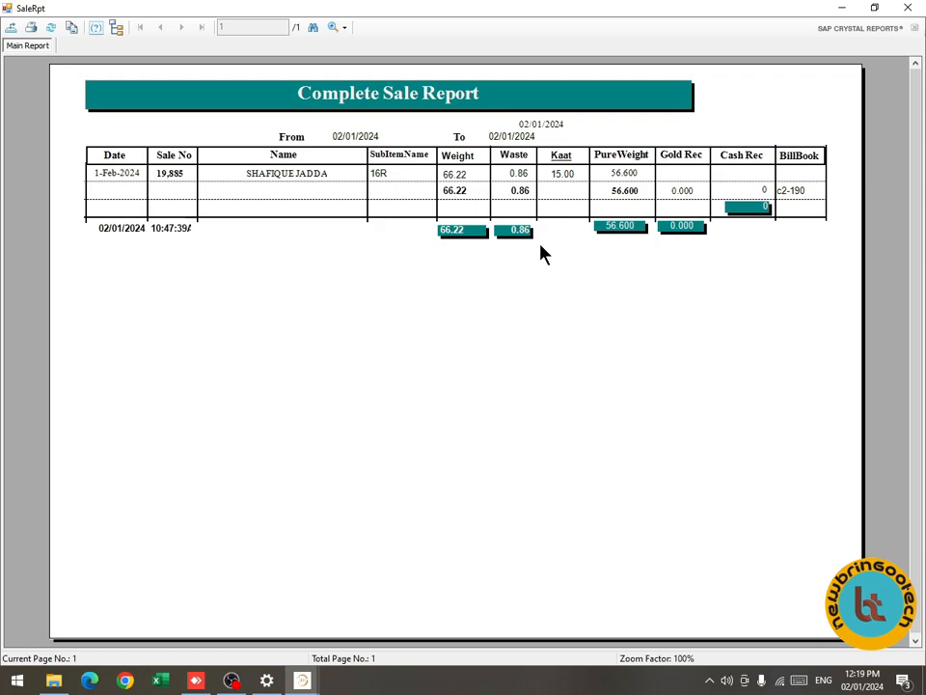
{"action": "key", "text": "alt+F4"}
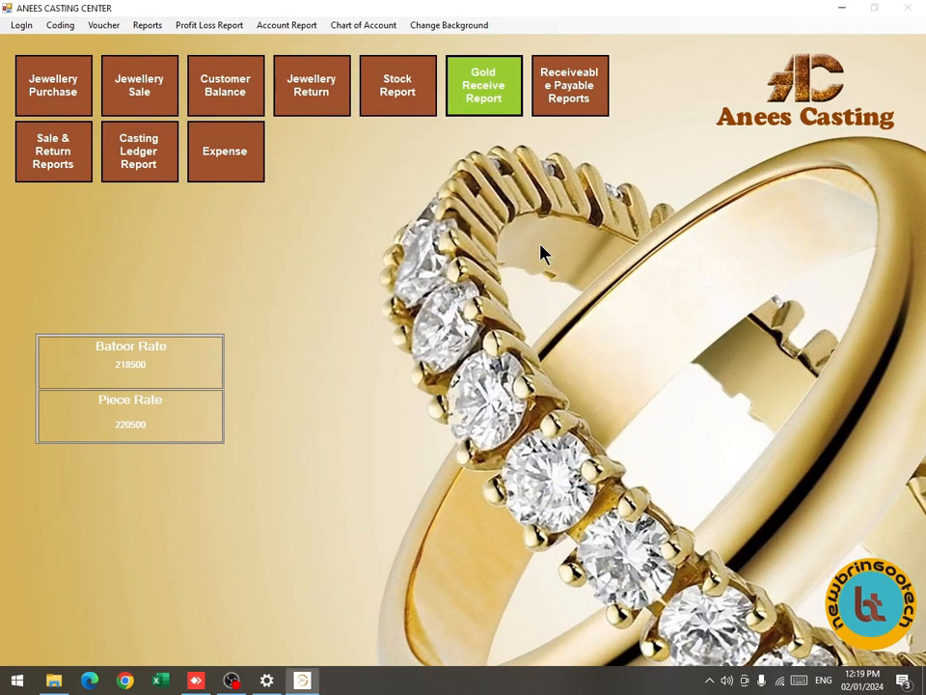
{"action": "left_click", "coordinate": [145, 25]}
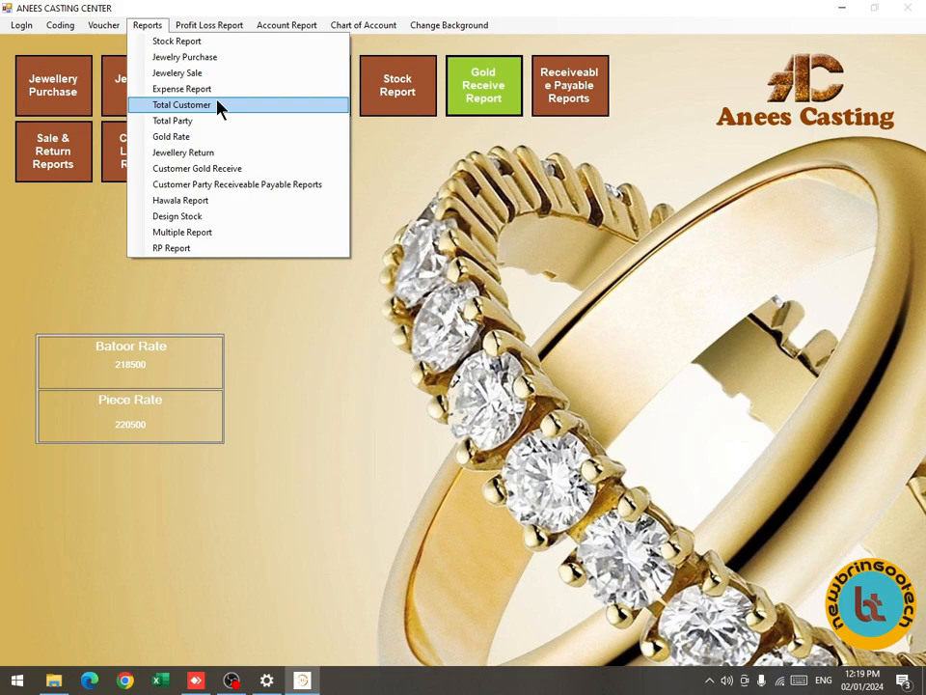
{"action": "left_click", "coordinate": [217, 155]}
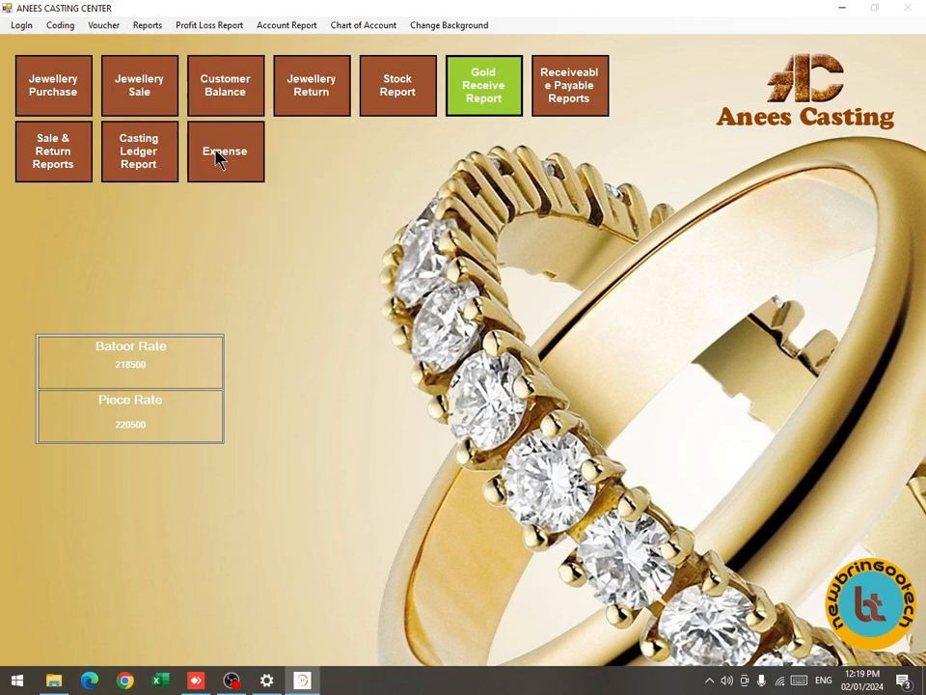
{"action": "left_click", "coordinate": [355, 353]}
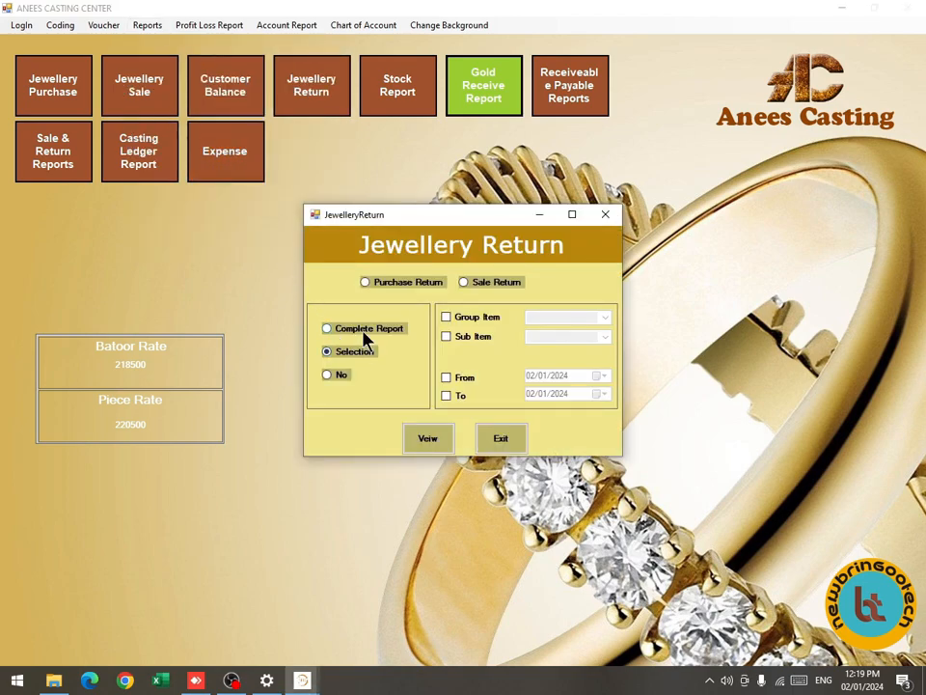
{"action": "left_click", "coordinate": [464, 282]}
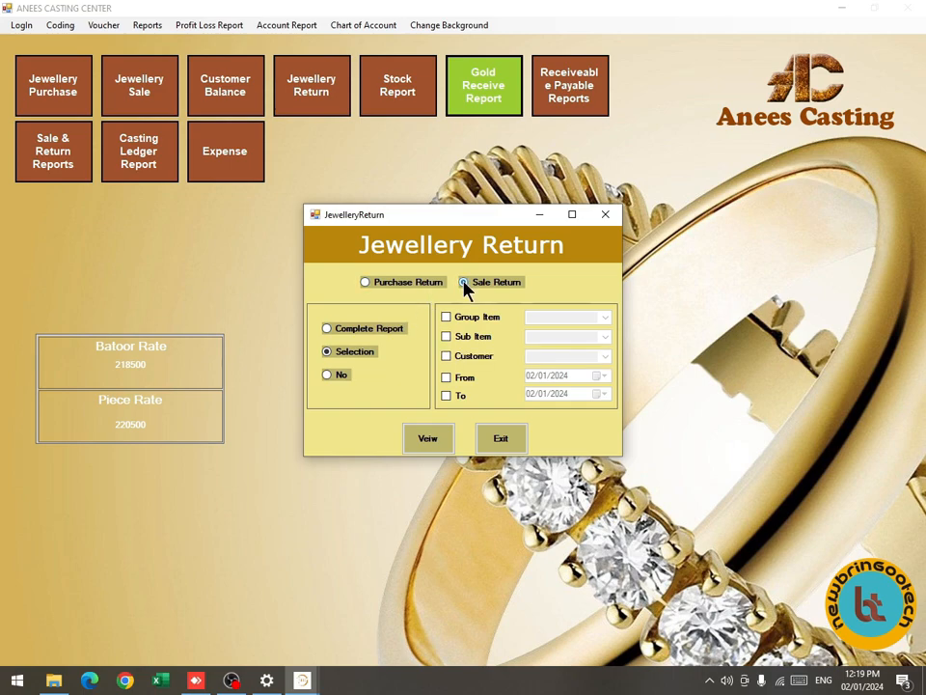
{"action": "left_click", "coordinate": [449, 378]}
{"action": "left_click", "coordinate": [445, 395]}
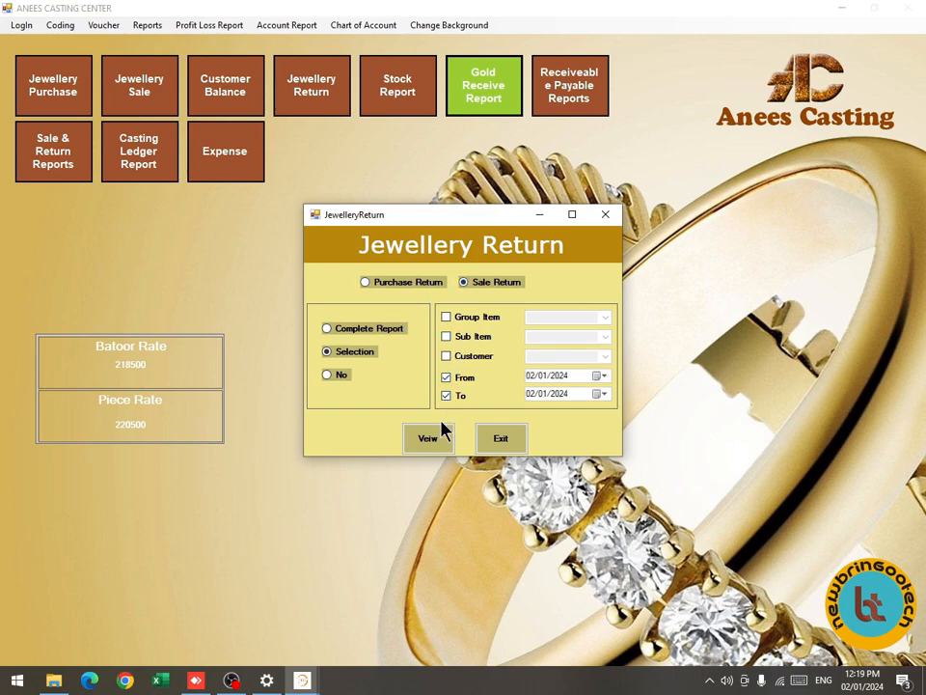
{"action": "left_click", "coordinate": [439, 436]}
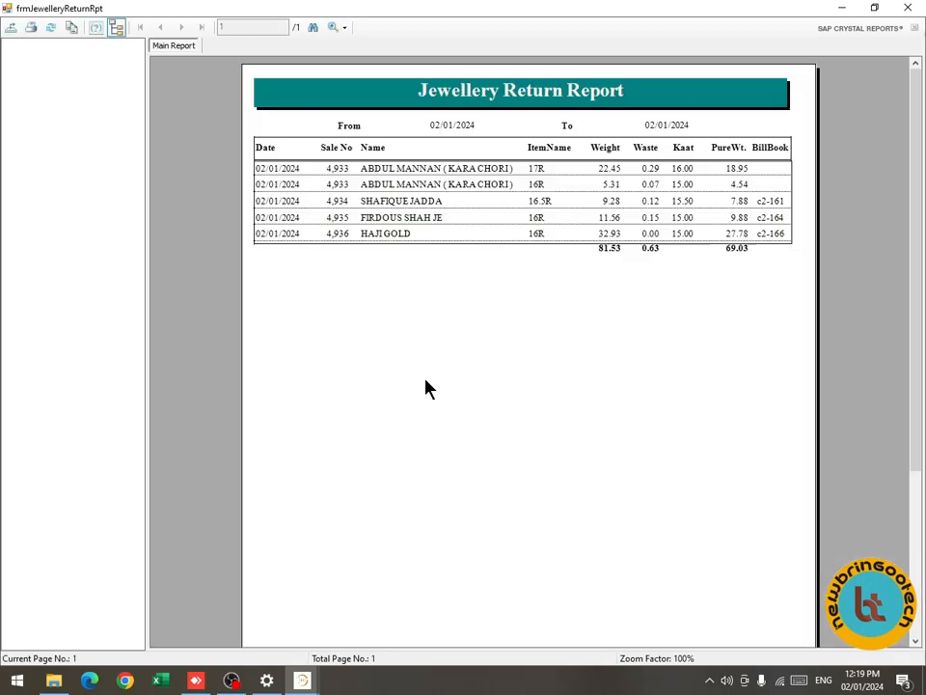
{"action": "left_click", "coordinate": [905, 8]}
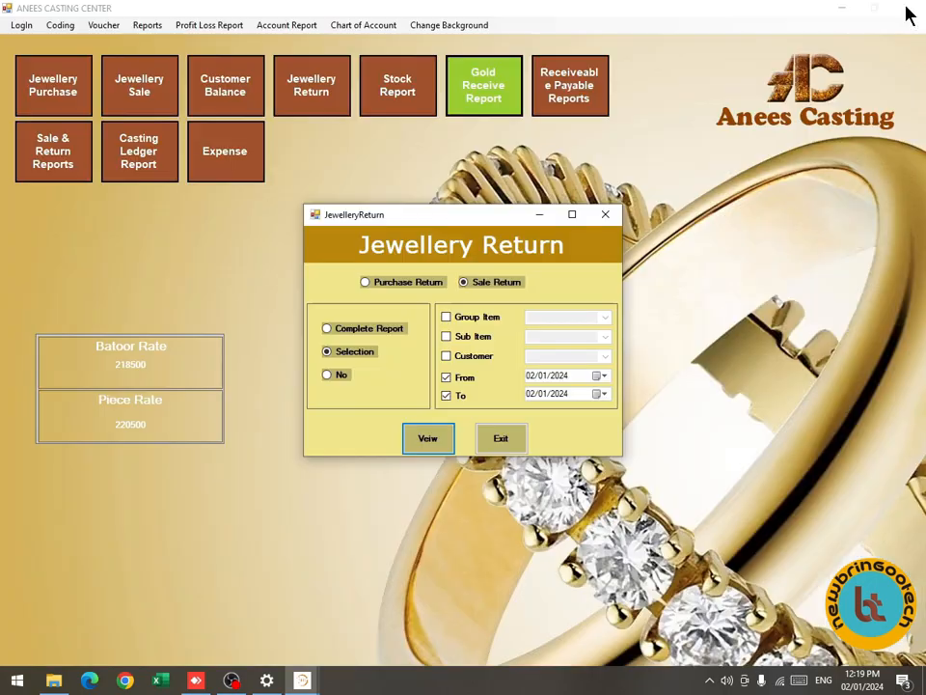
{"action": "left_click", "coordinate": [406, 284]}
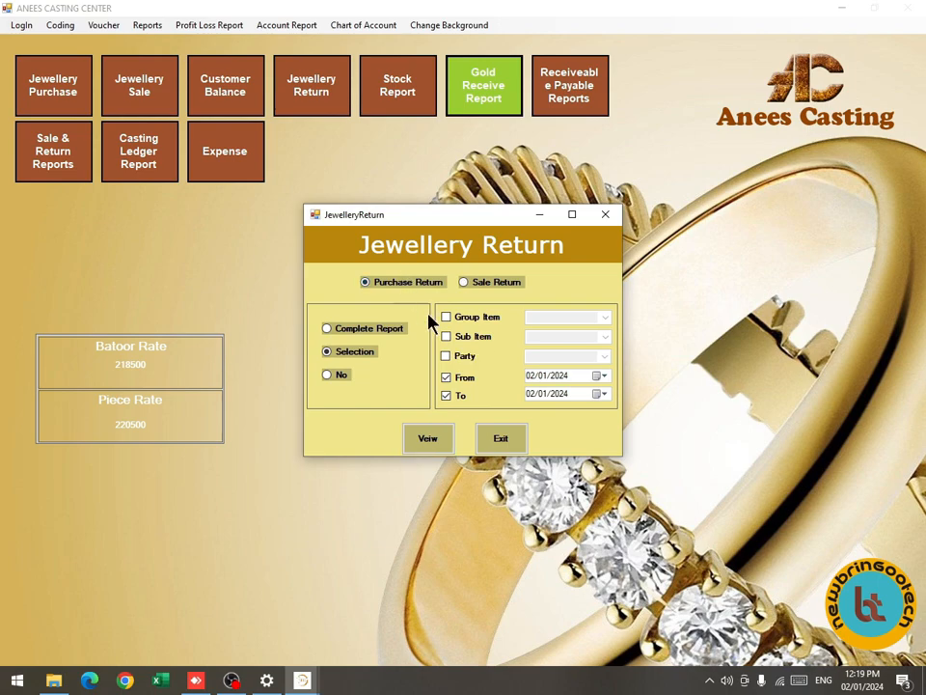
{"action": "left_click", "coordinate": [430, 442]}
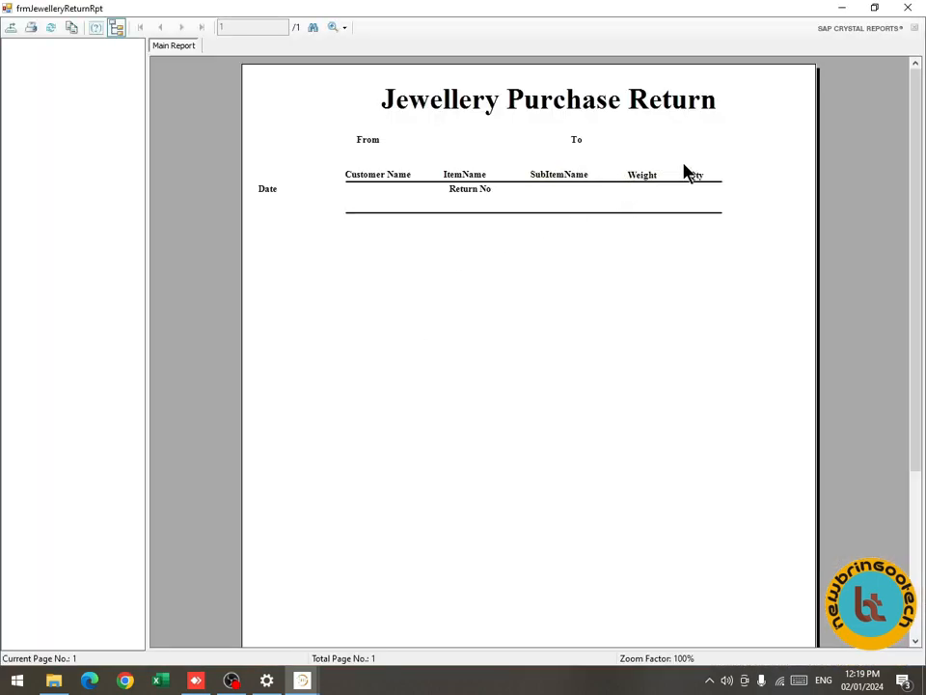
{"action": "left_click", "coordinate": [908, 11]}
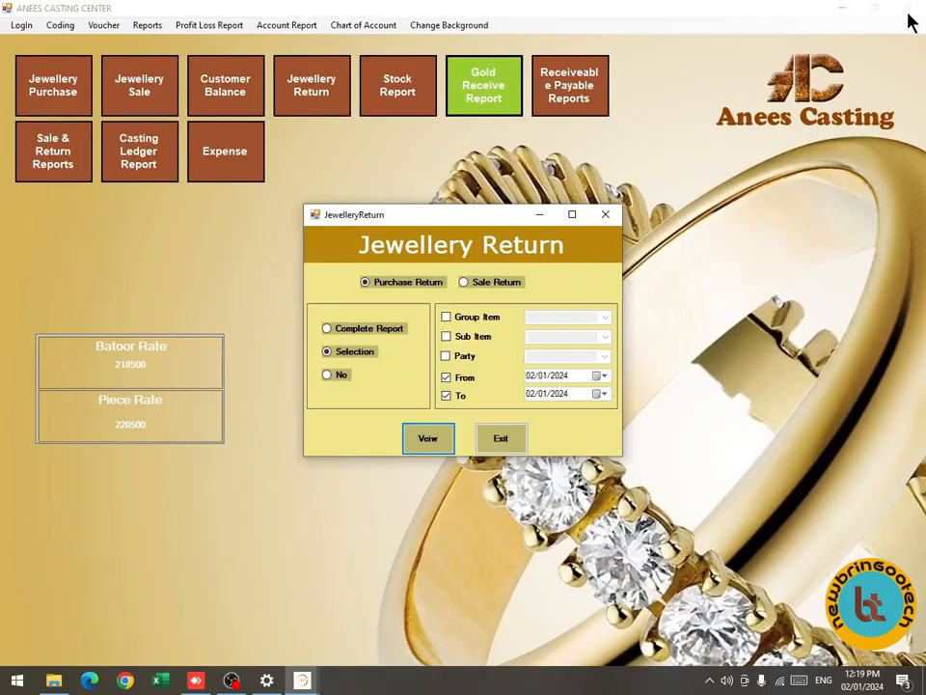
{"action": "left_click", "coordinate": [604, 214]}
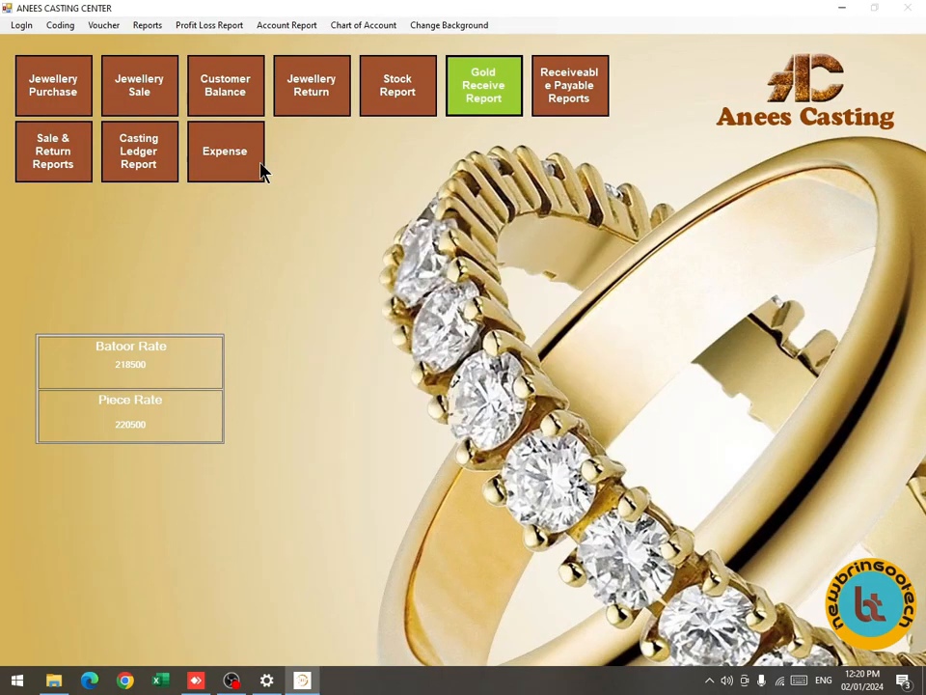
{"action": "left_click", "coordinate": [307, 105]}
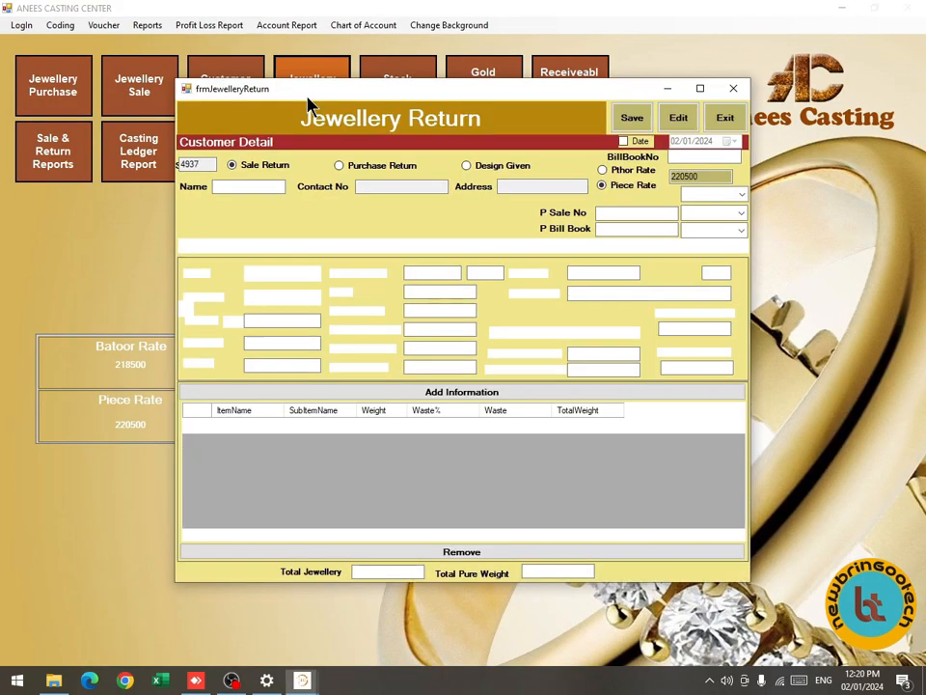
{"action": "left_click", "coordinate": [353, 169]}
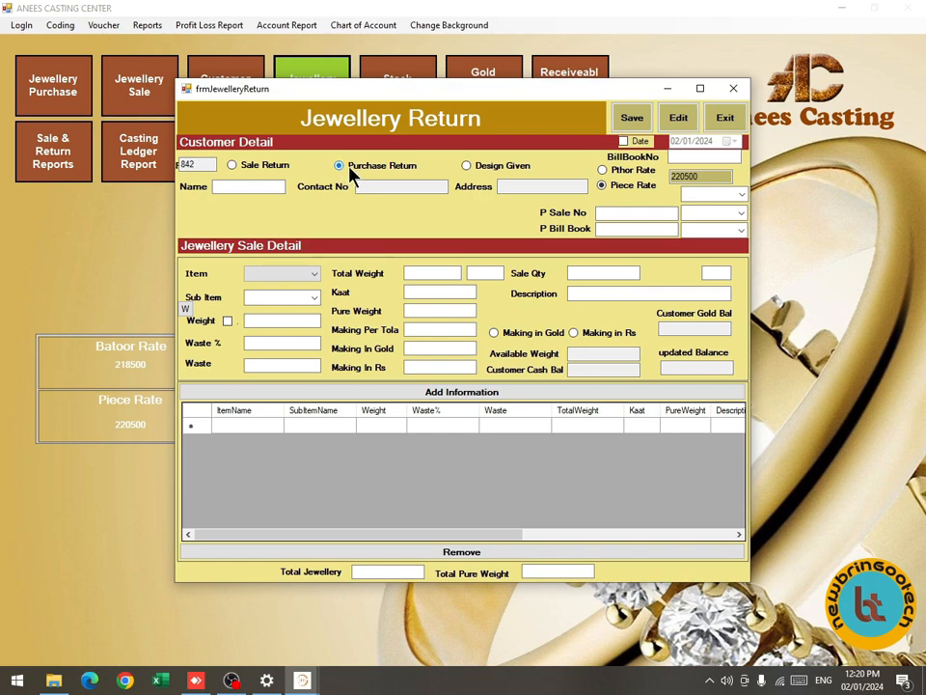
{"action": "key", "text": "Return"}
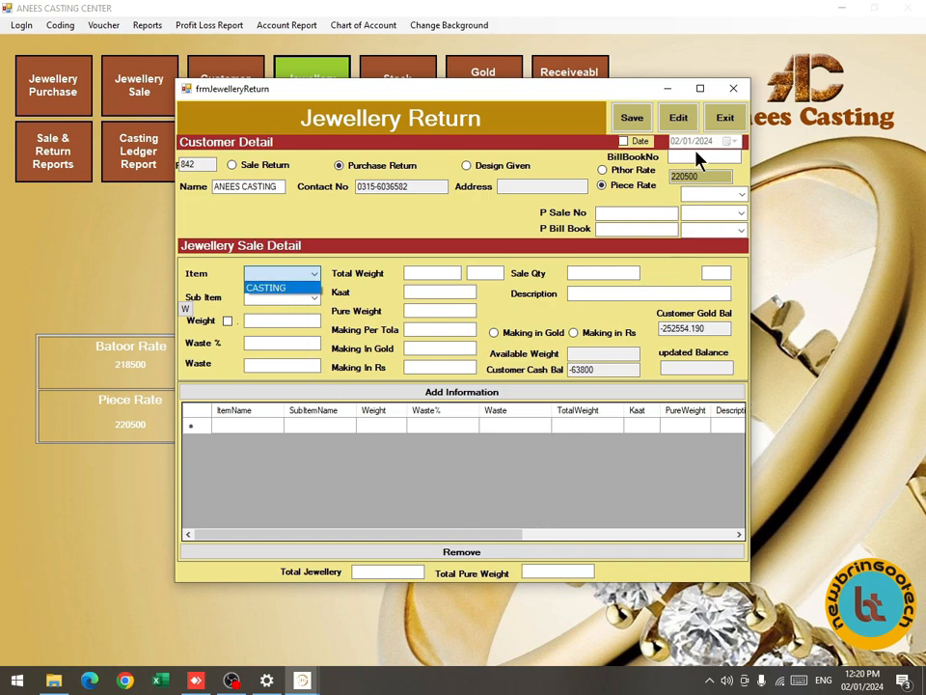
{"action": "left_click", "coordinate": [720, 117]}
{"action": "left_click", "coordinate": [722, 120]}
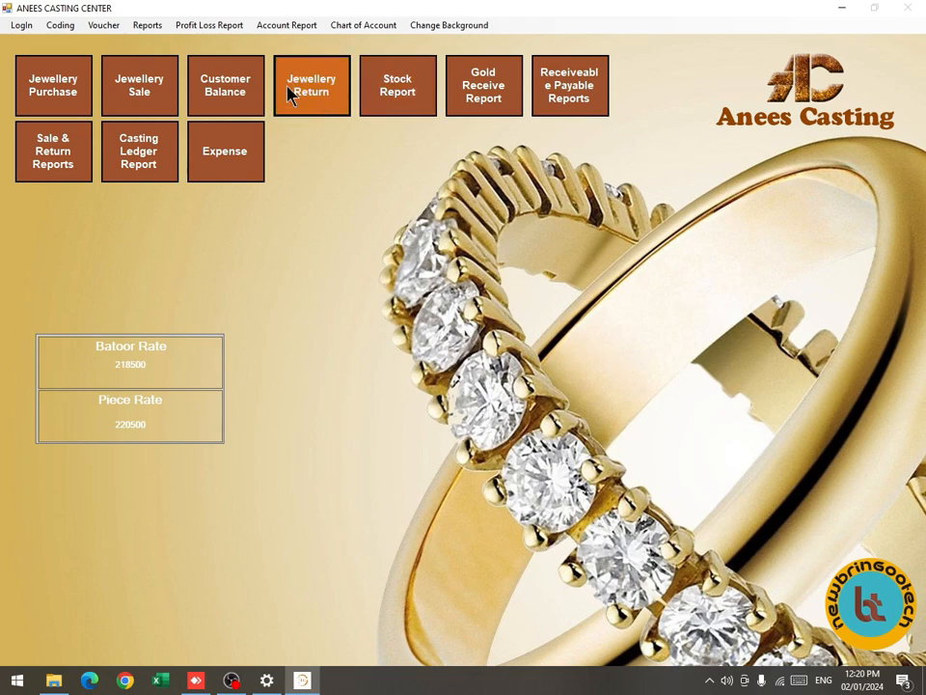
{"action": "left_click", "coordinate": [150, 26]}
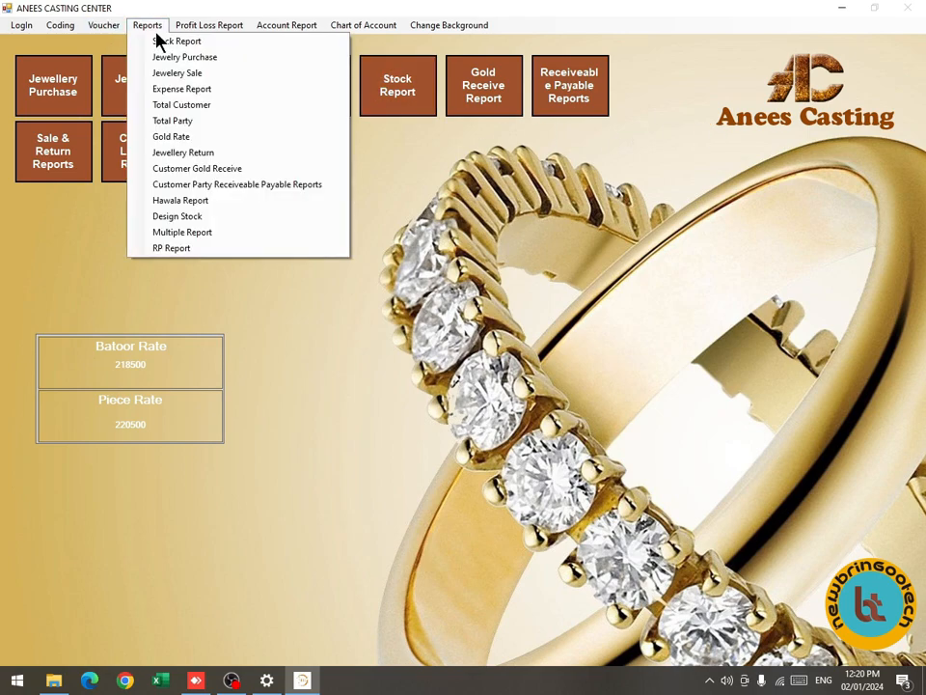
{"action": "left_click", "coordinate": [277, 169]}
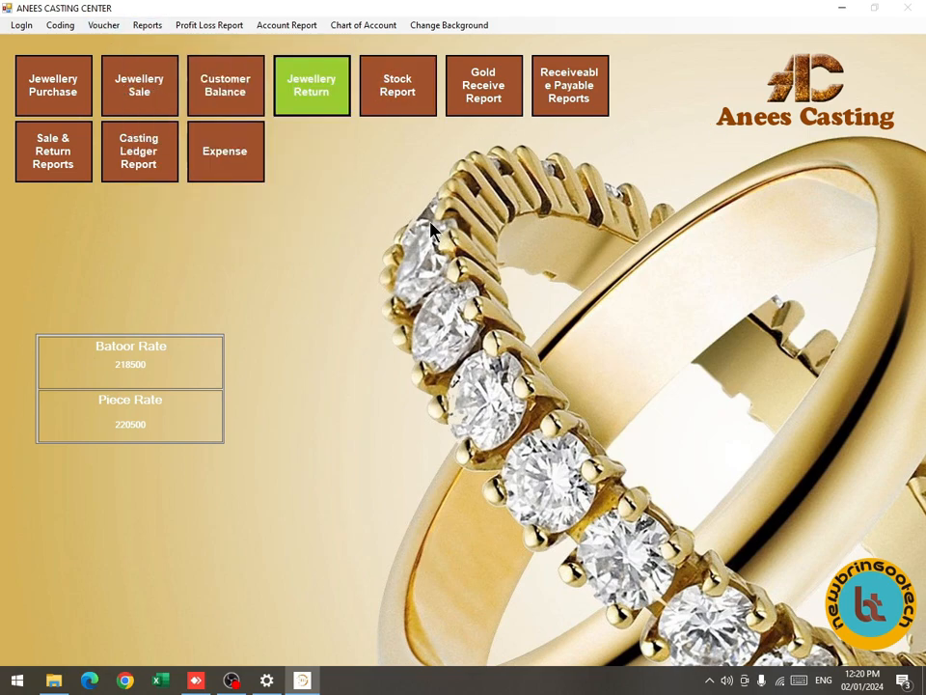
{"action": "left_click", "coordinate": [209, 26]}
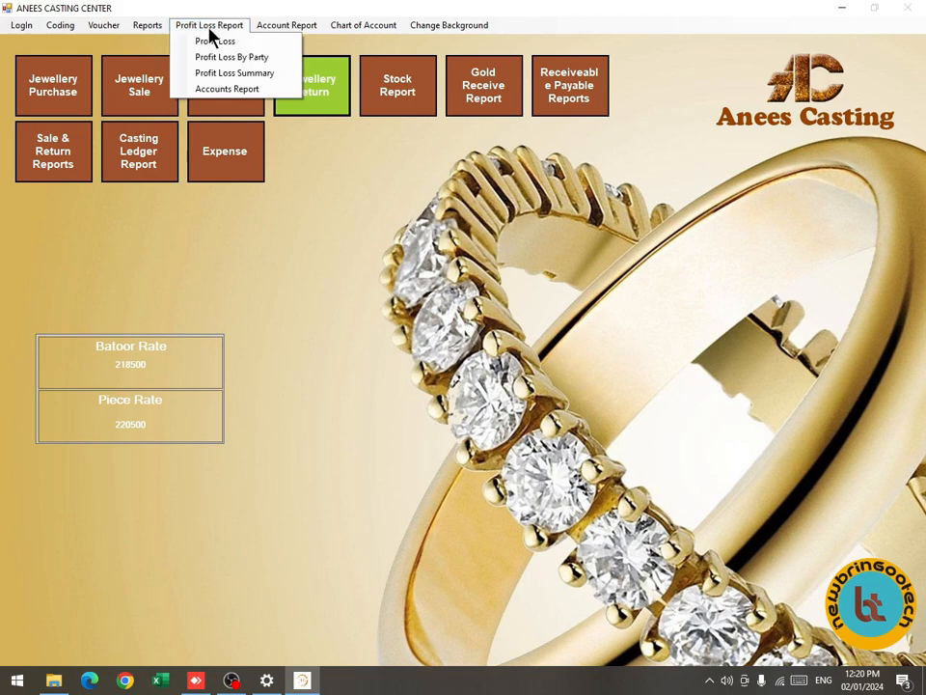
{"action": "left_click", "coordinate": [310, 177]}
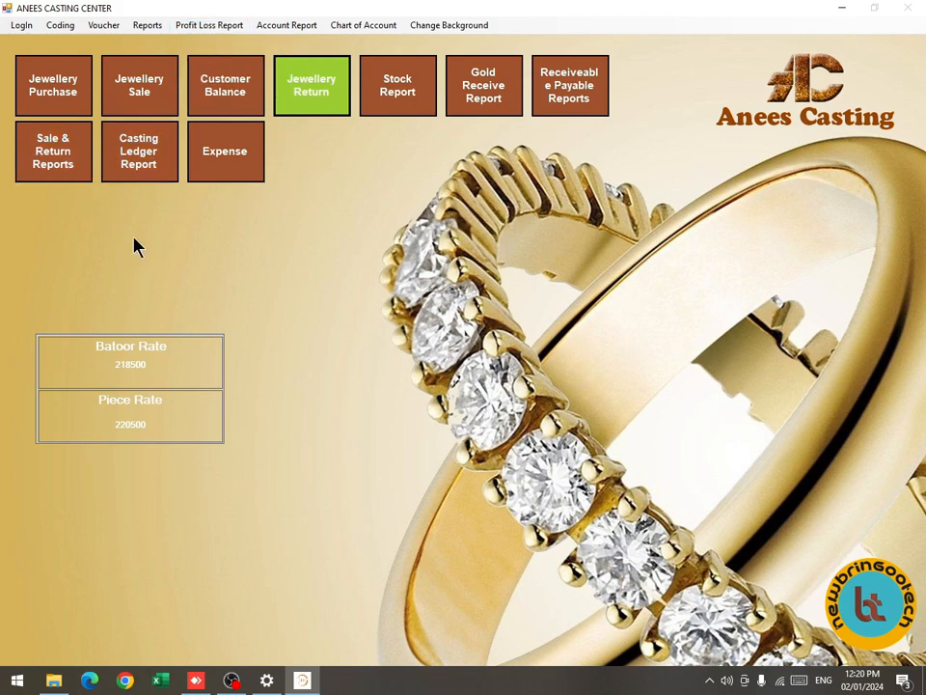
{"action": "left_click", "coordinate": [58, 164]}
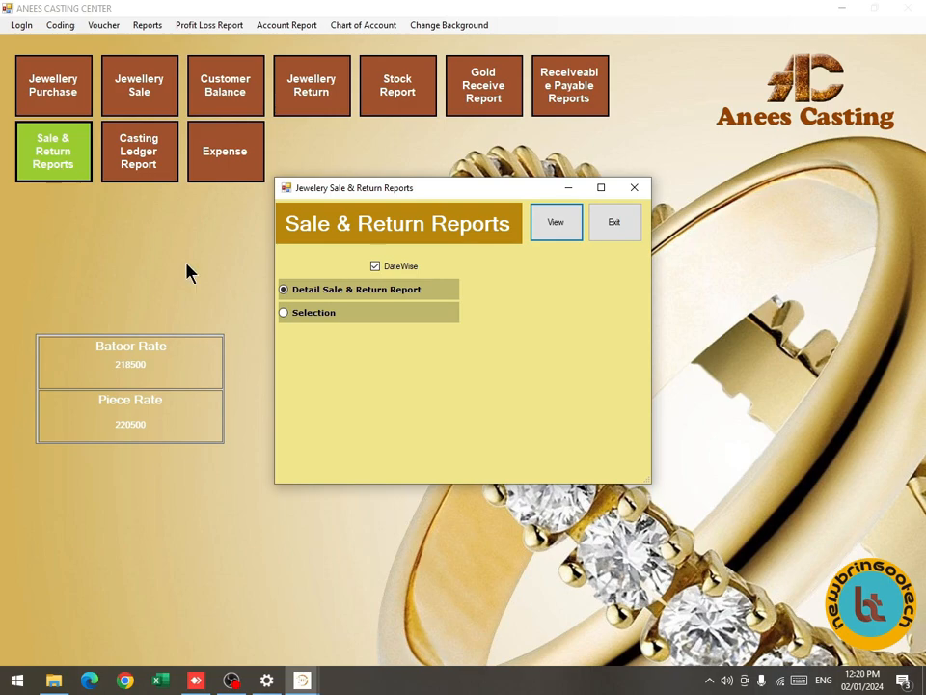
{"action": "left_click", "coordinate": [378, 315]}
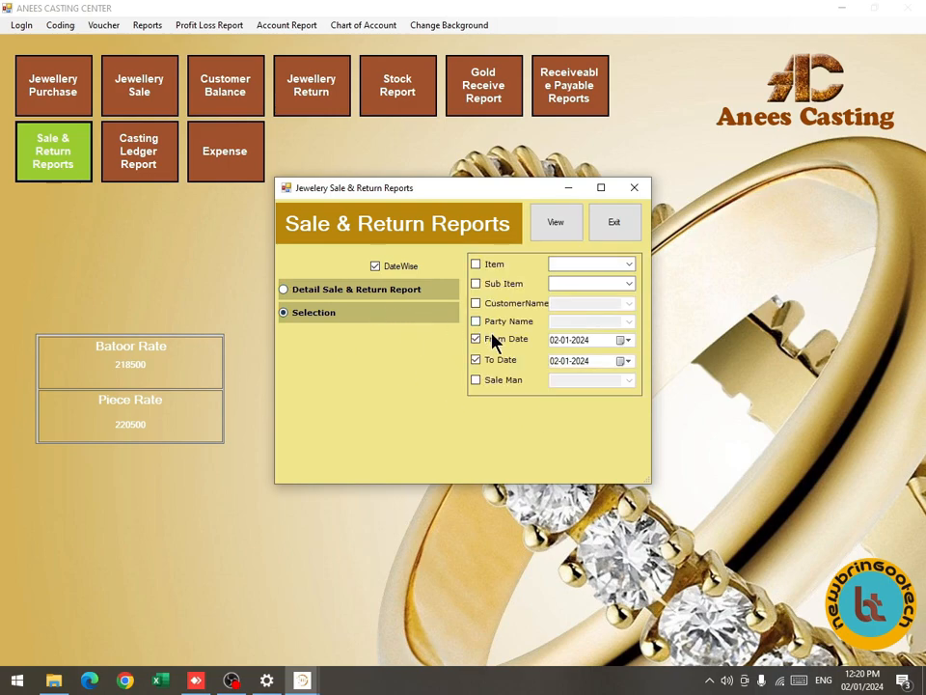
{"action": "left_click", "coordinate": [554, 235]}
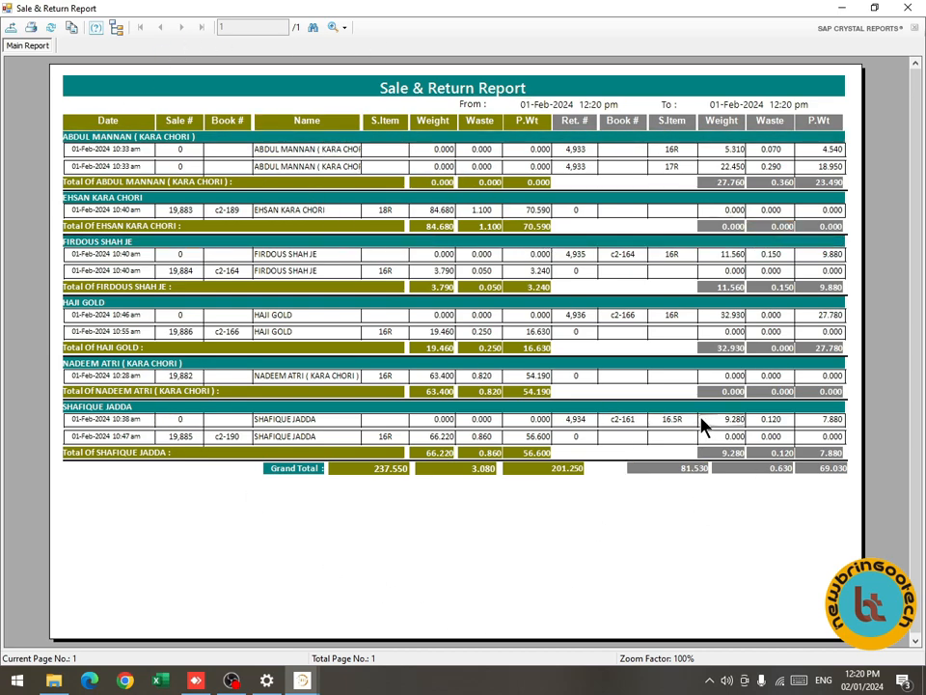
{"action": "key", "text": "Escape"}
{"action": "key", "text": "Escape"}
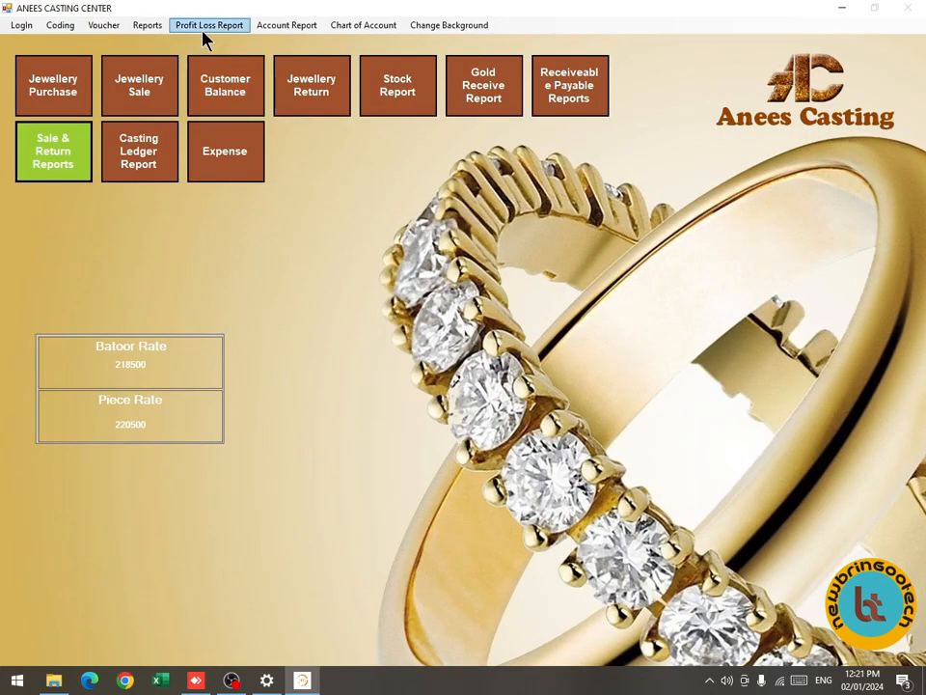
{"action": "left_click", "coordinate": [205, 25]}
{"action": "left_click", "coordinate": [221, 41]}
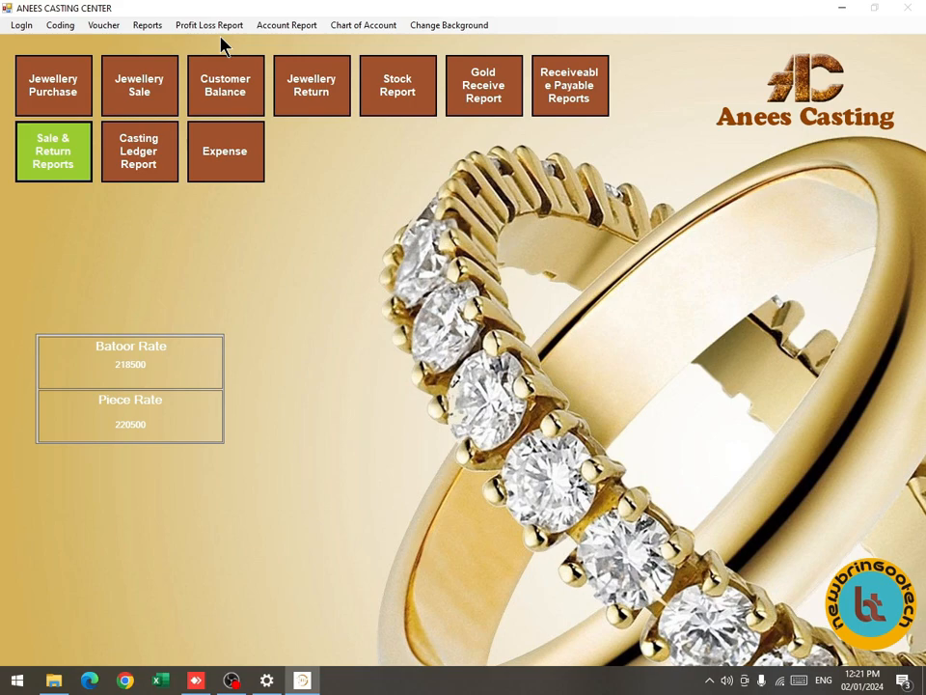
{"action": "left_click", "coordinate": [359, 350]}
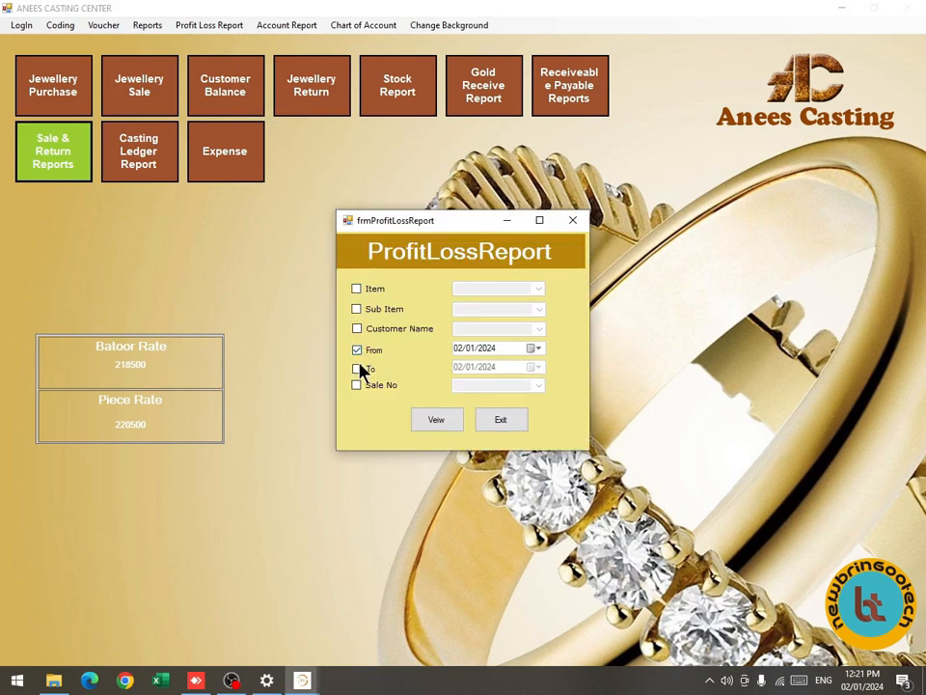
{"action": "left_click", "coordinate": [359, 369]}
{"action": "left_click", "coordinate": [434, 421]}
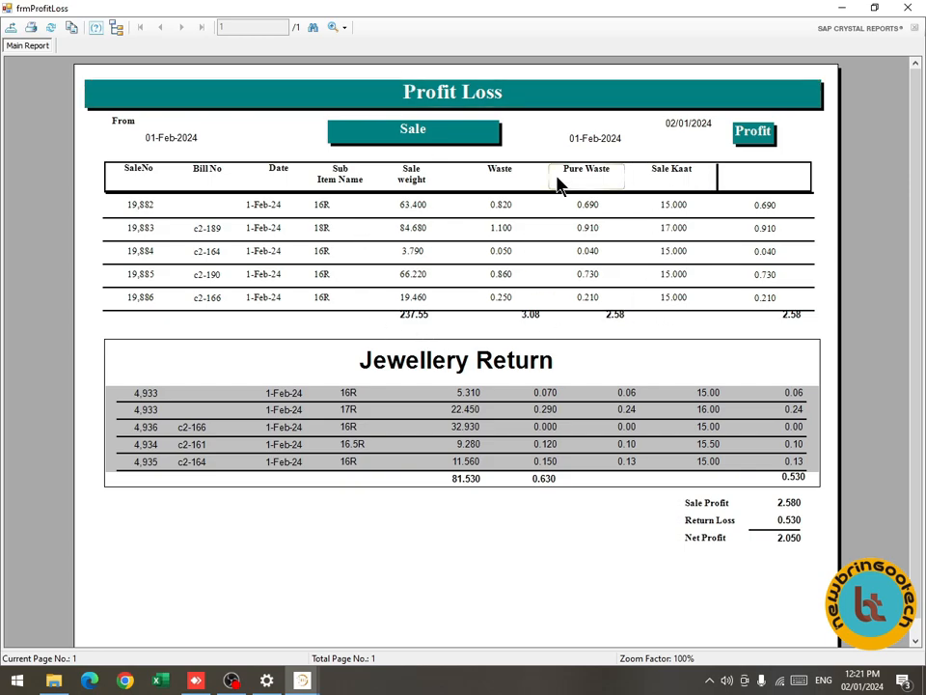
{"action": "left_click", "coordinate": [500, 208]}
{"action": "left_click", "coordinate": [494, 175]}
{"action": "left_click", "coordinate": [908, 7]}
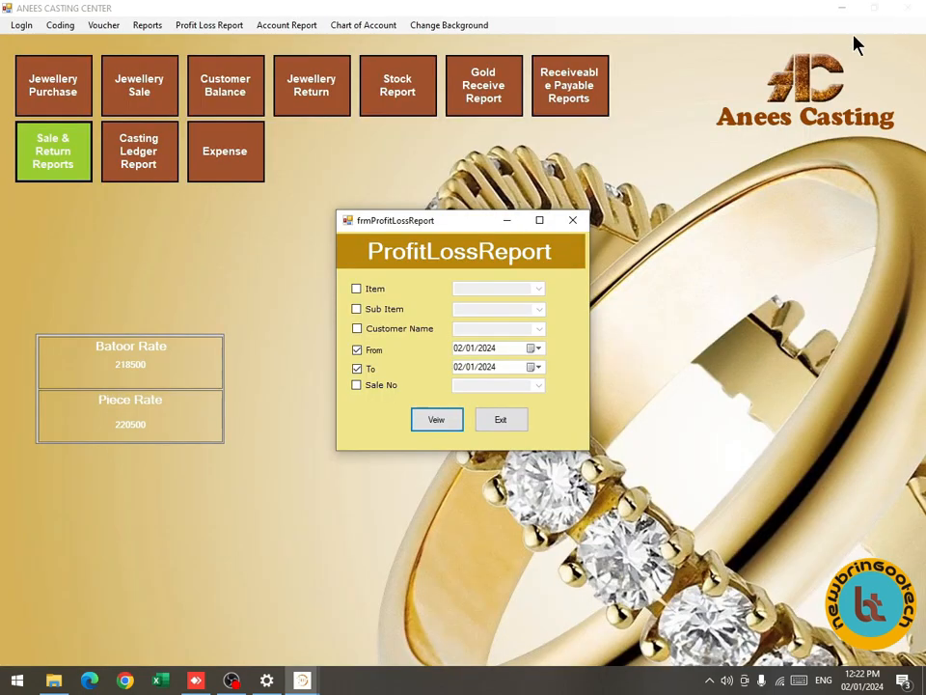
{"action": "left_click", "coordinate": [574, 221]}
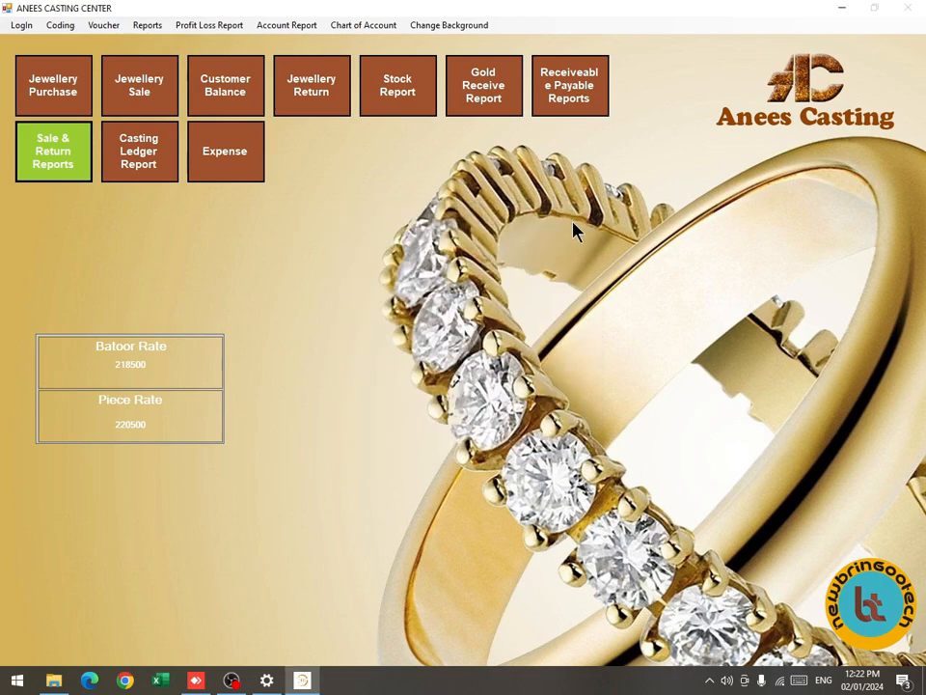